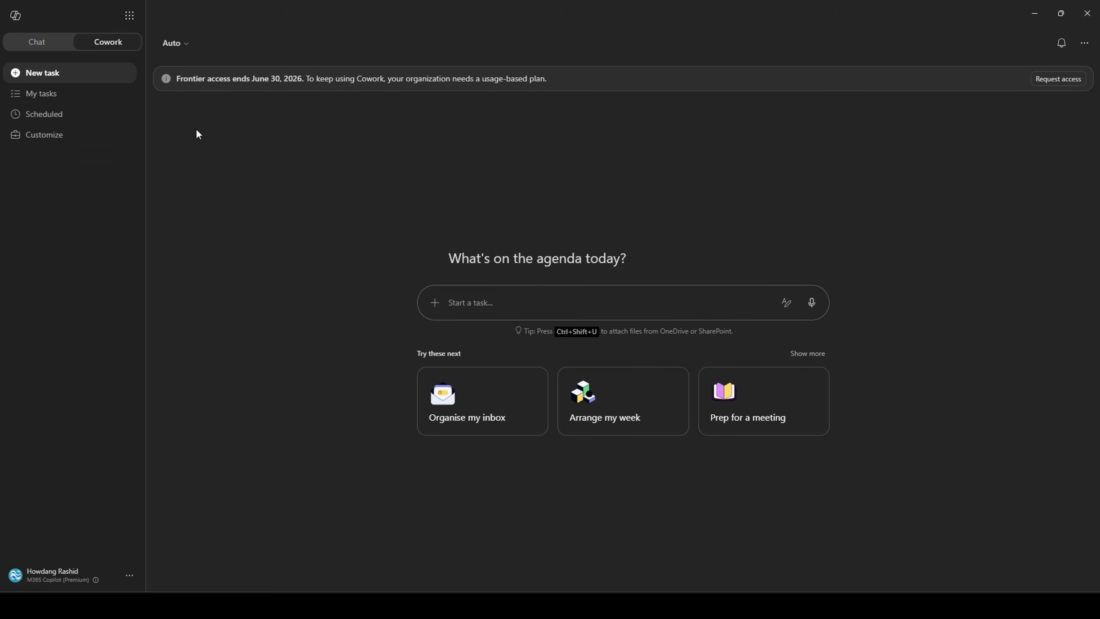
# - Open a new task in Cowork and look over its model selector and prompt-writing options
pyautogui.click(59, 47)
pyautogui.click(102, 45)
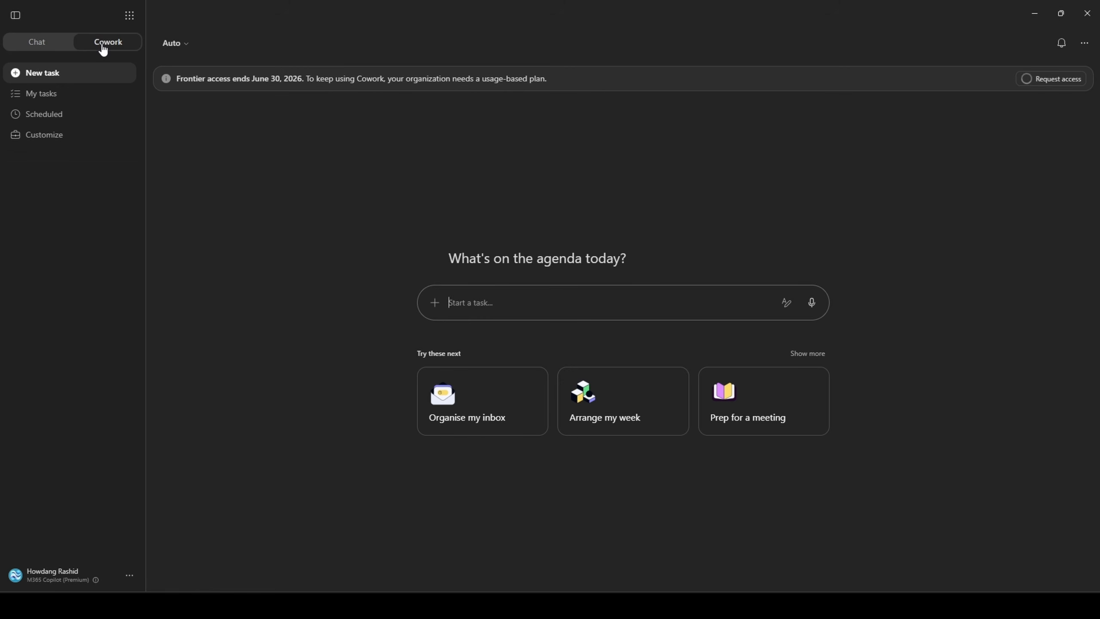
pyautogui.click(95, 80)
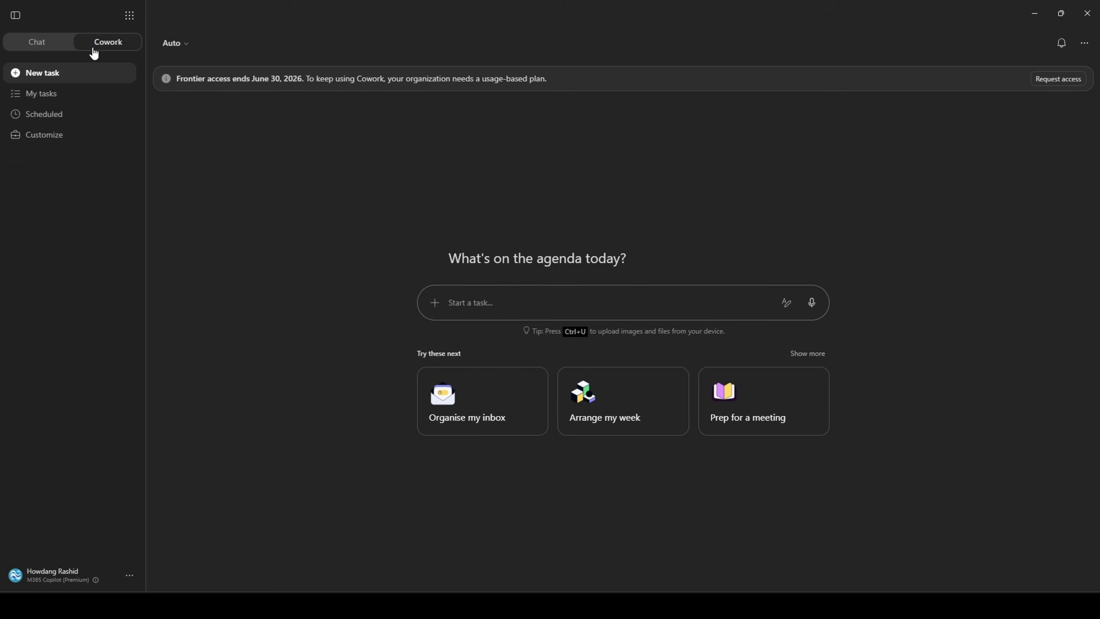
pyautogui.click(172, 52)
pyautogui.click(787, 305)
pyautogui.click(788, 320)
# - Load the suggested prompts Organise my inbox, Arrange my week and Prep for a meeting, and read through the meeting prompt
pyautogui.click(507, 397)
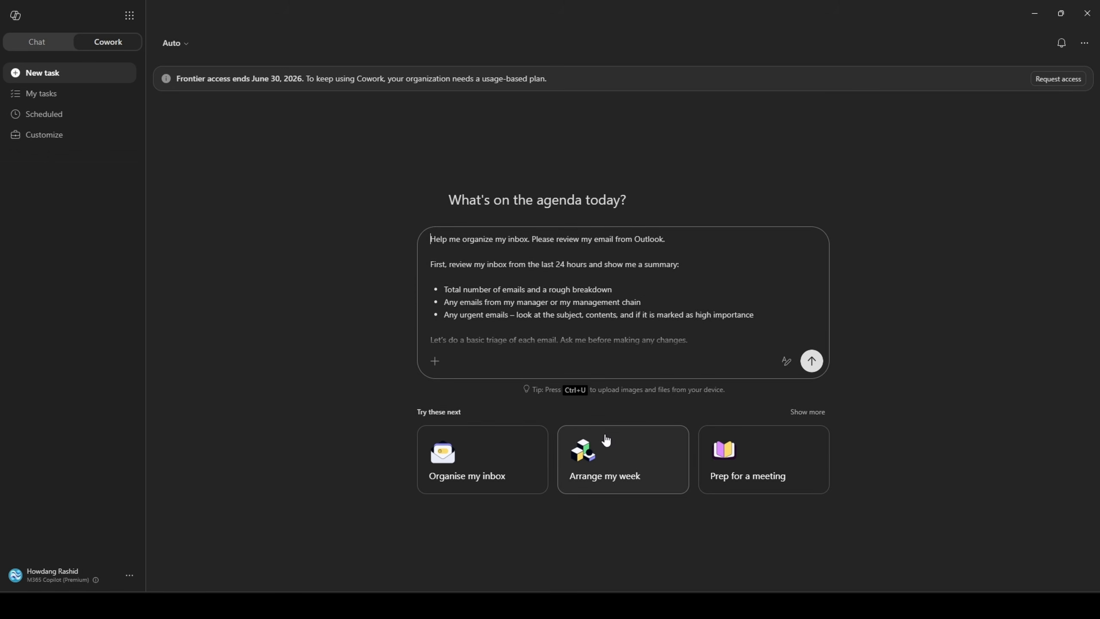
pyautogui.click(631, 445)
pyautogui.click(722, 459)
pyautogui.scroll(-10, 693, 256)
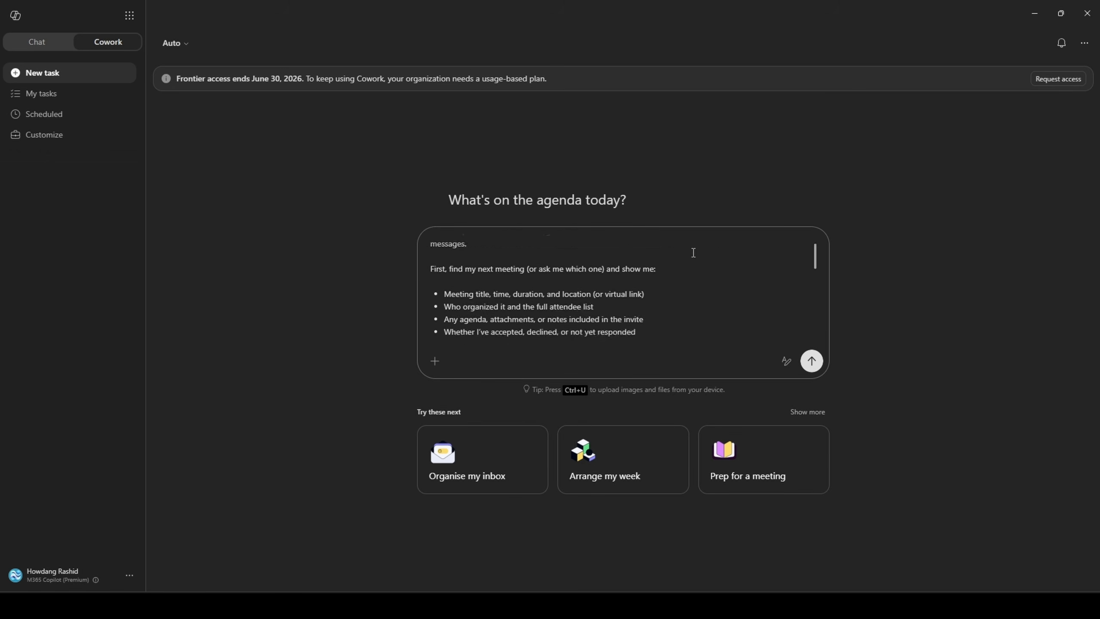
pyautogui.scroll(10, 693, 258)
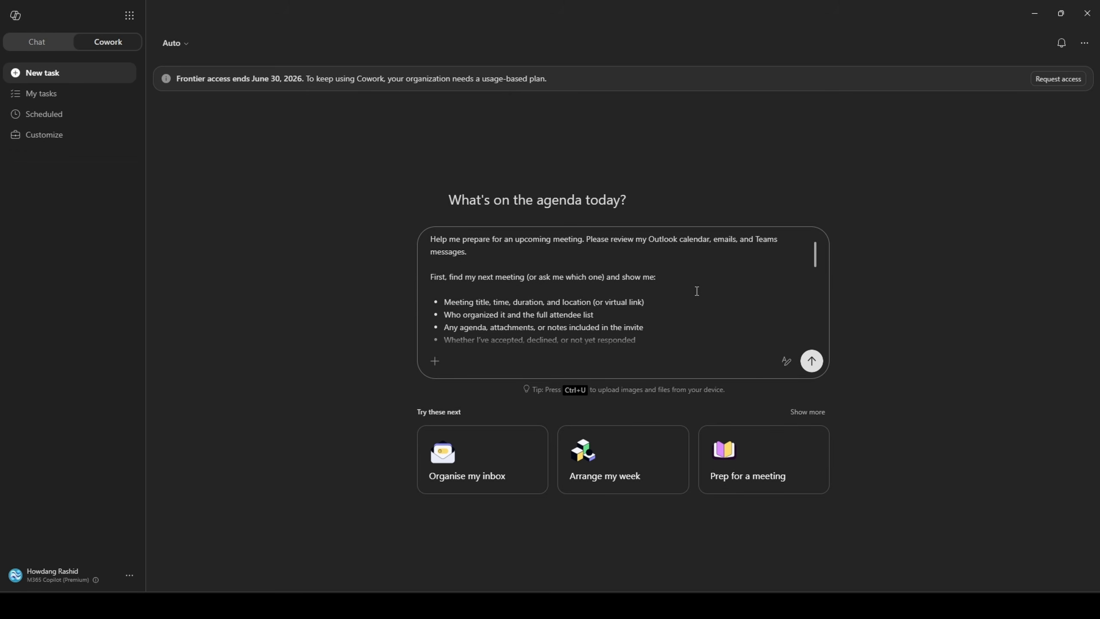
# - View My tasks, try the Needs your input filter on the list and clear it again
pyautogui.click(103, 102)
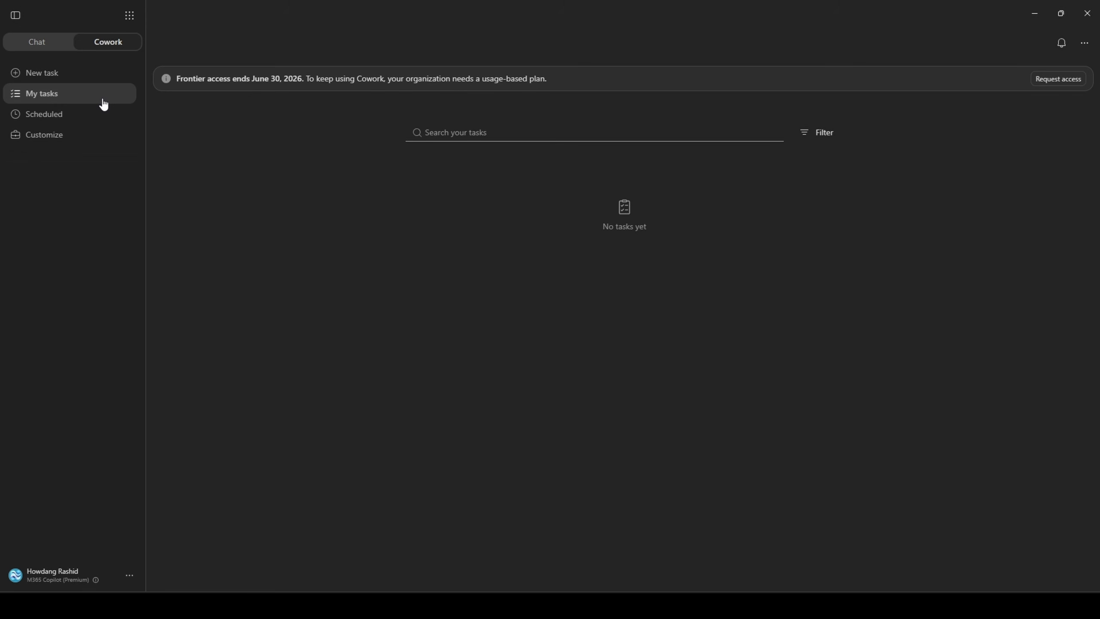
pyautogui.click(806, 137)
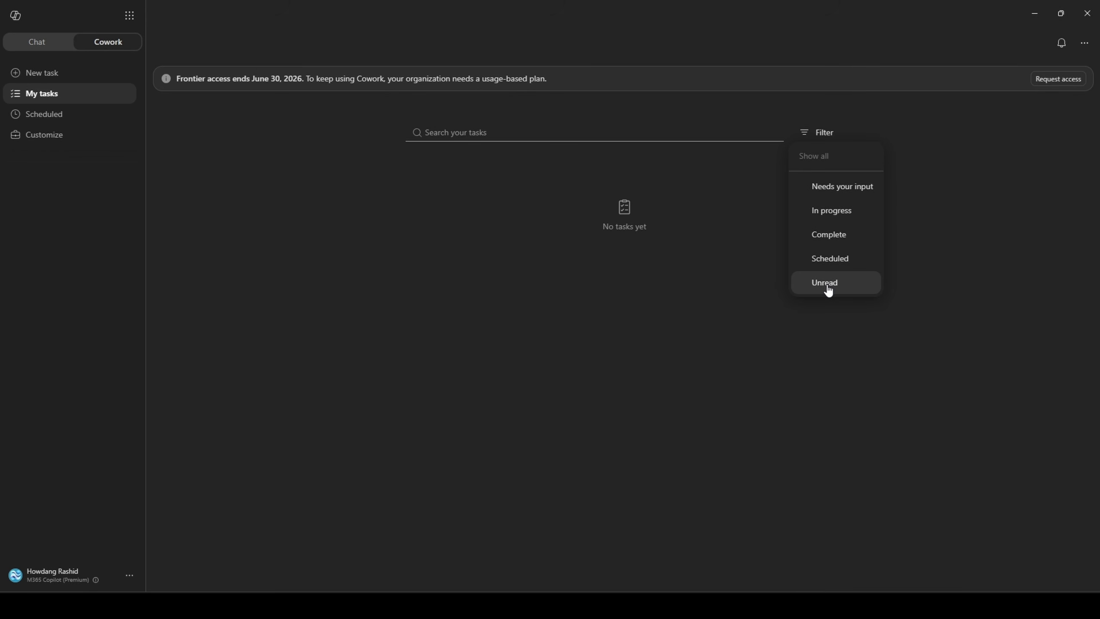
pyautogui.click(829, 195)
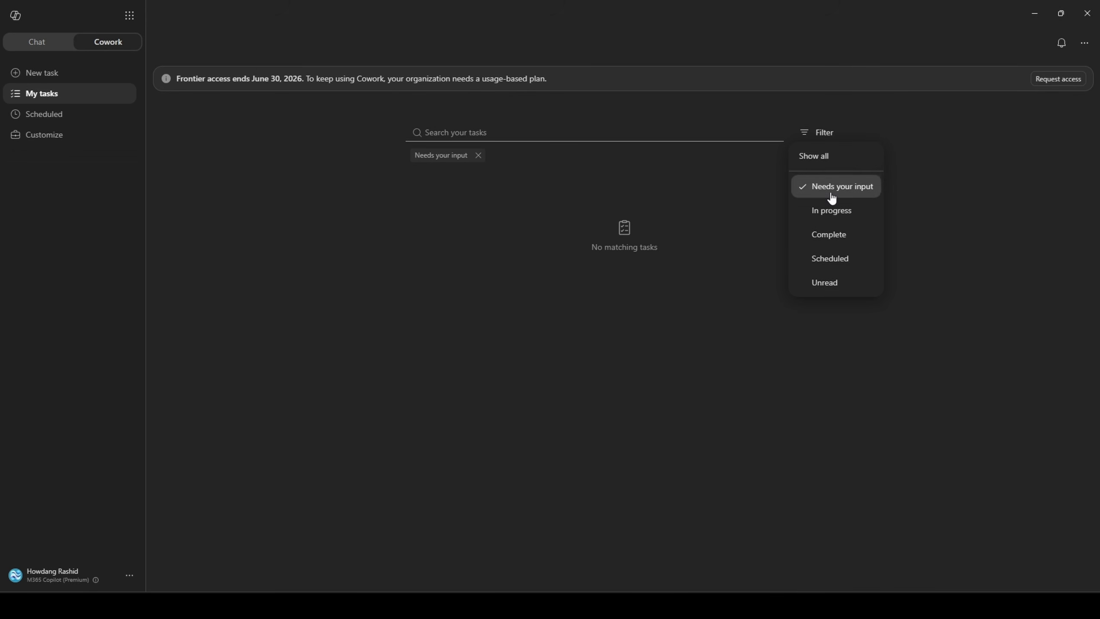
pyautogui.click(808, 191)
pyautogui.click(743, 205)
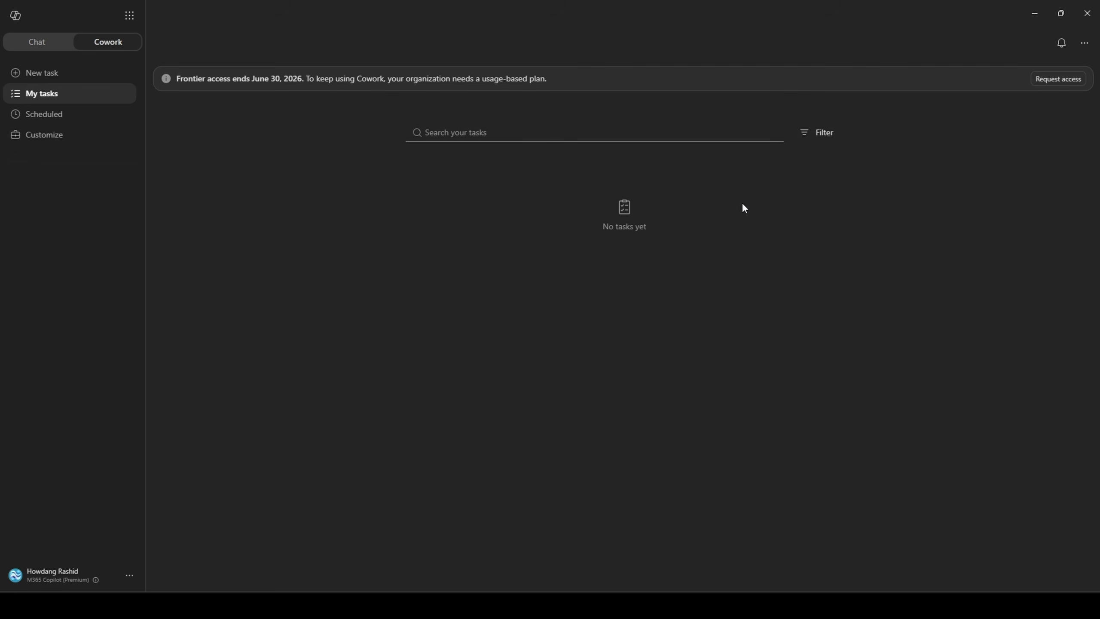
# - Create a new scheduled task, read the explanation of how scheduling works and dismiss the setup questions unanswered
pyautogui.click(89, 113)
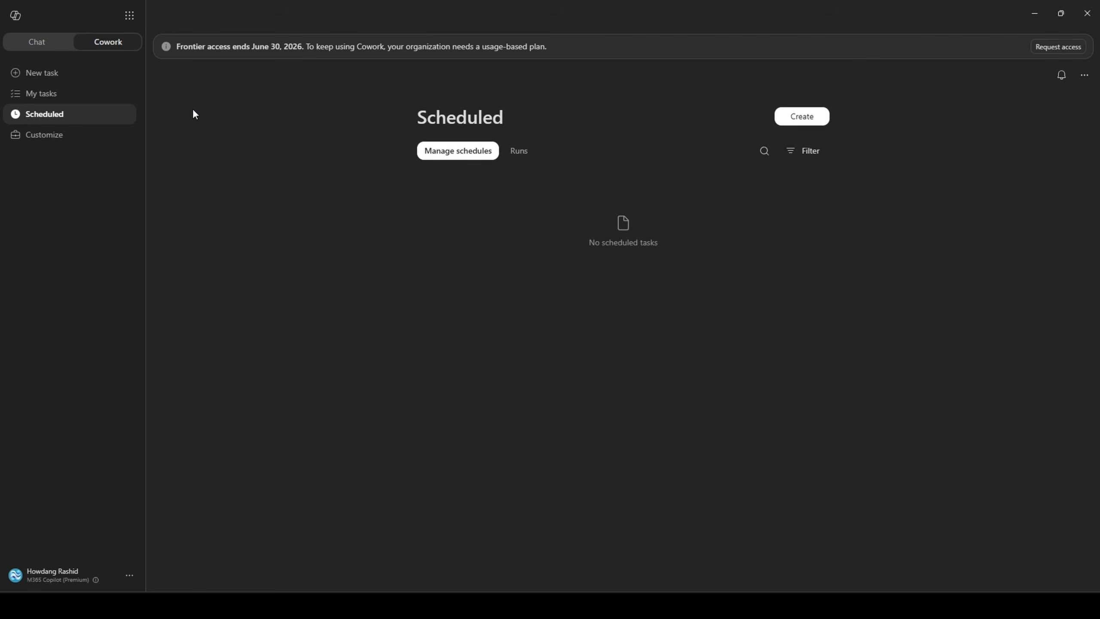
pyautogui.click(784, 117)
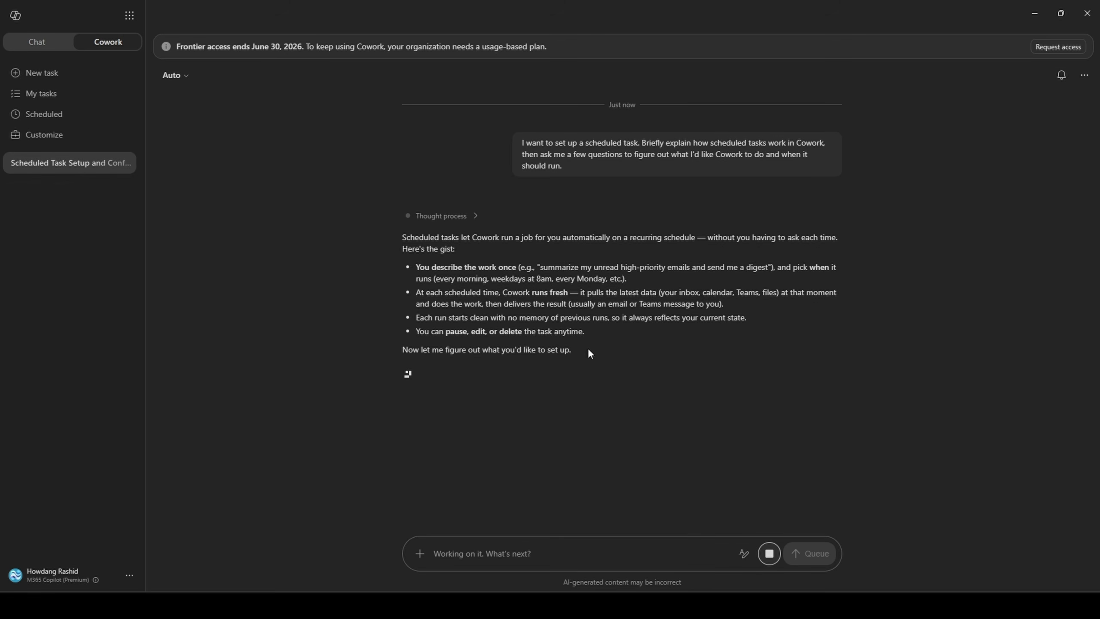
pyautogui.moveTo(588, 349); pyautogui.dragTo(427, 349)
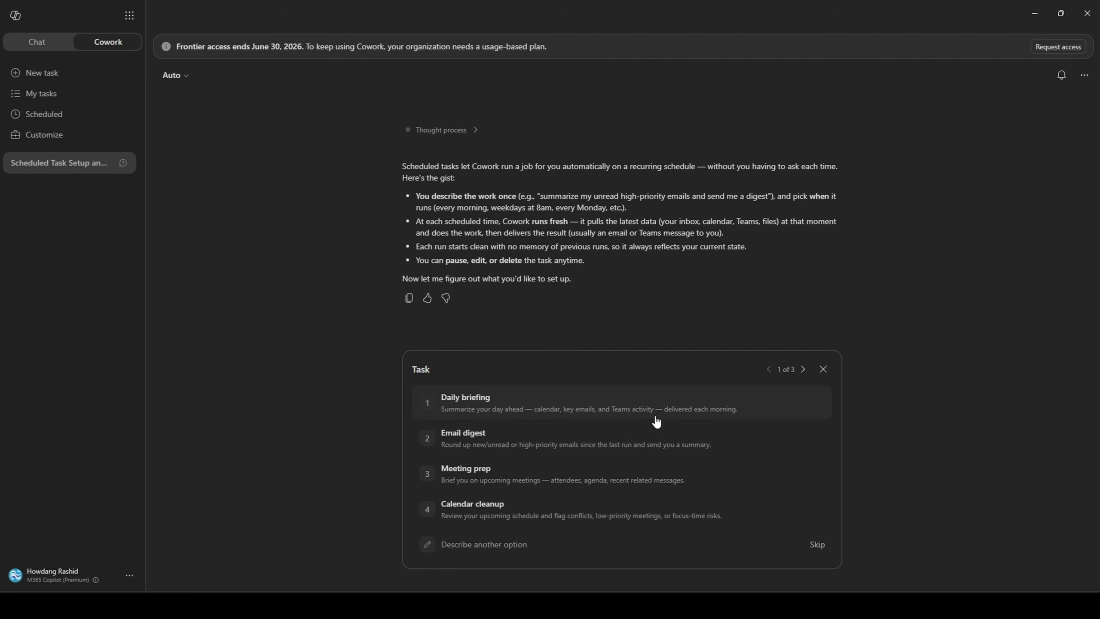
pyautogui.click(822, 371)
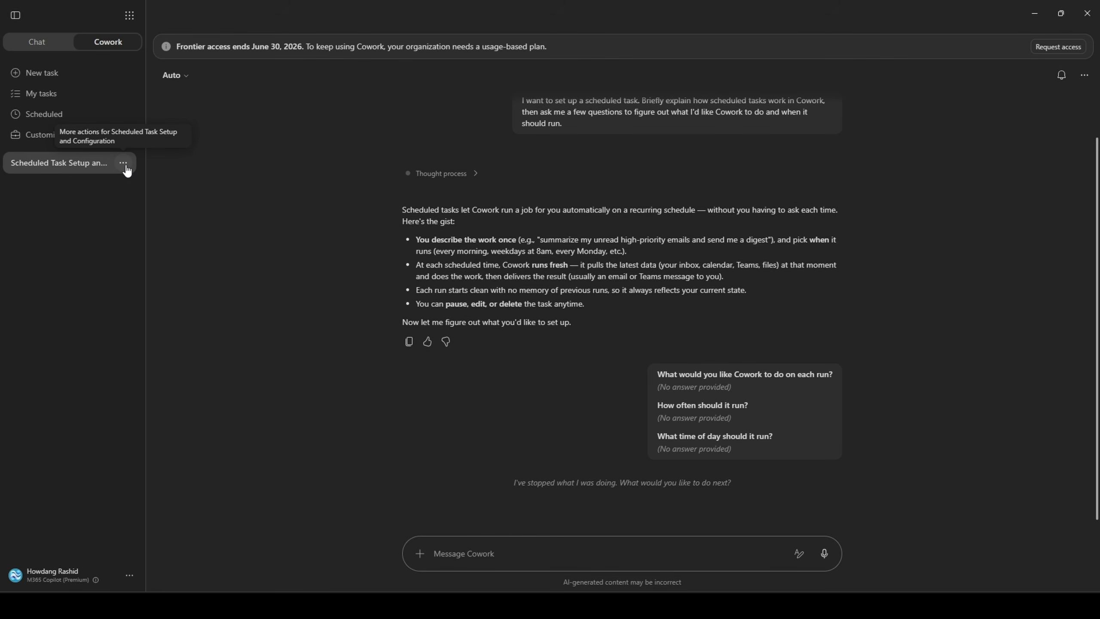
# - Delete the scheduled task setup conversation from the task list
pyautogui.click(125, 168)
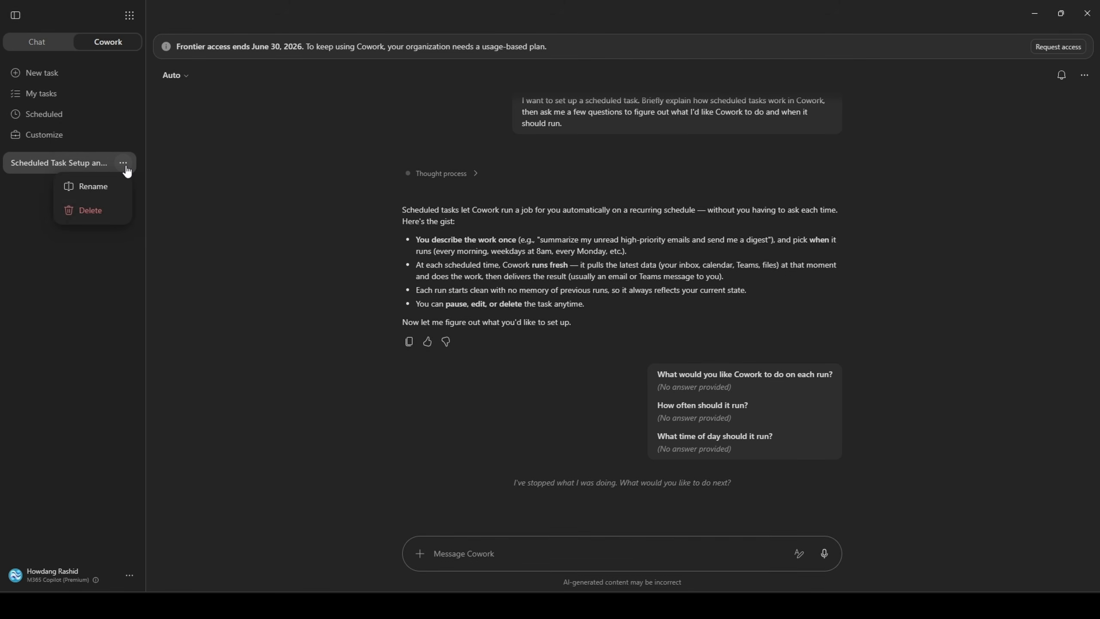
pyautogui.click(89, 211)
pyautogui.click(681, 322)
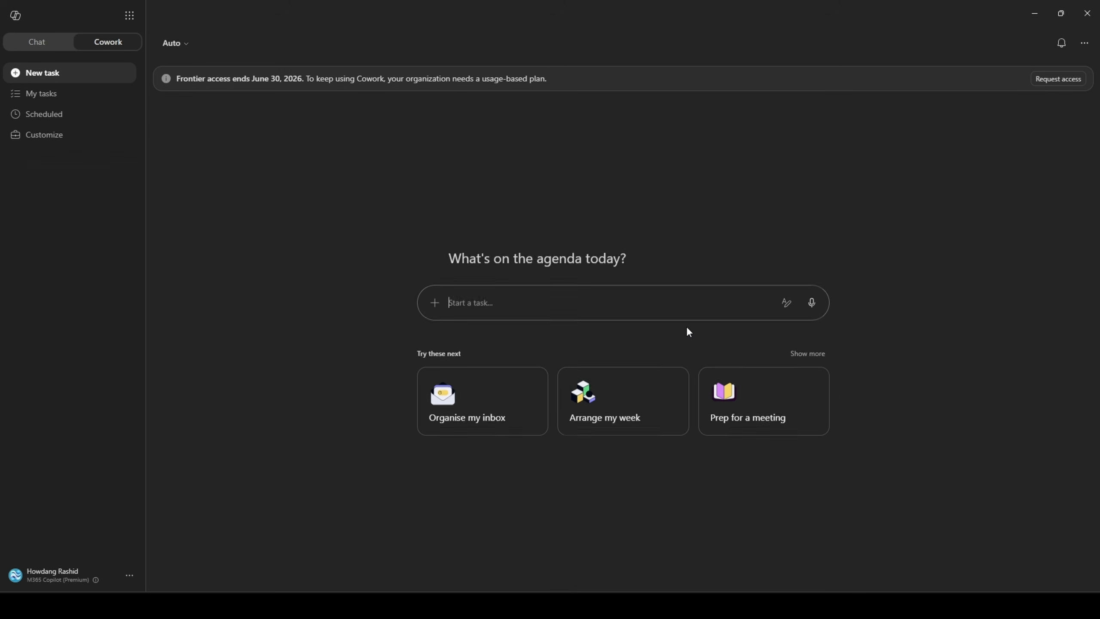
# - Expand the full list of plugins in the Cowork customisation page and look through the available ones
pyautogui.click(92, 148)
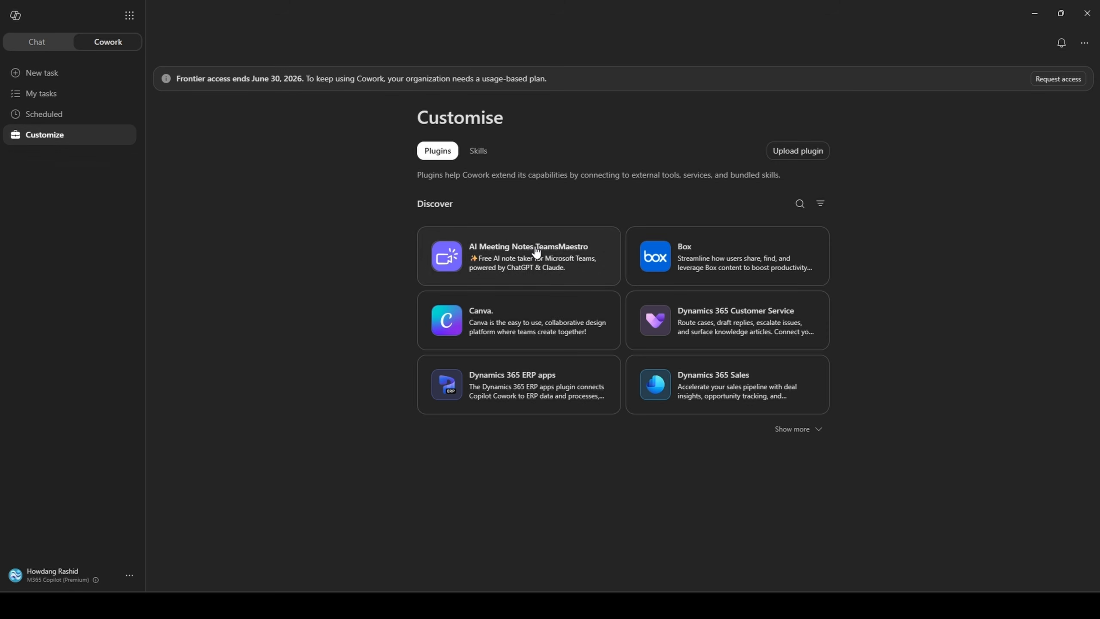
pyautogui.click(796, 430)
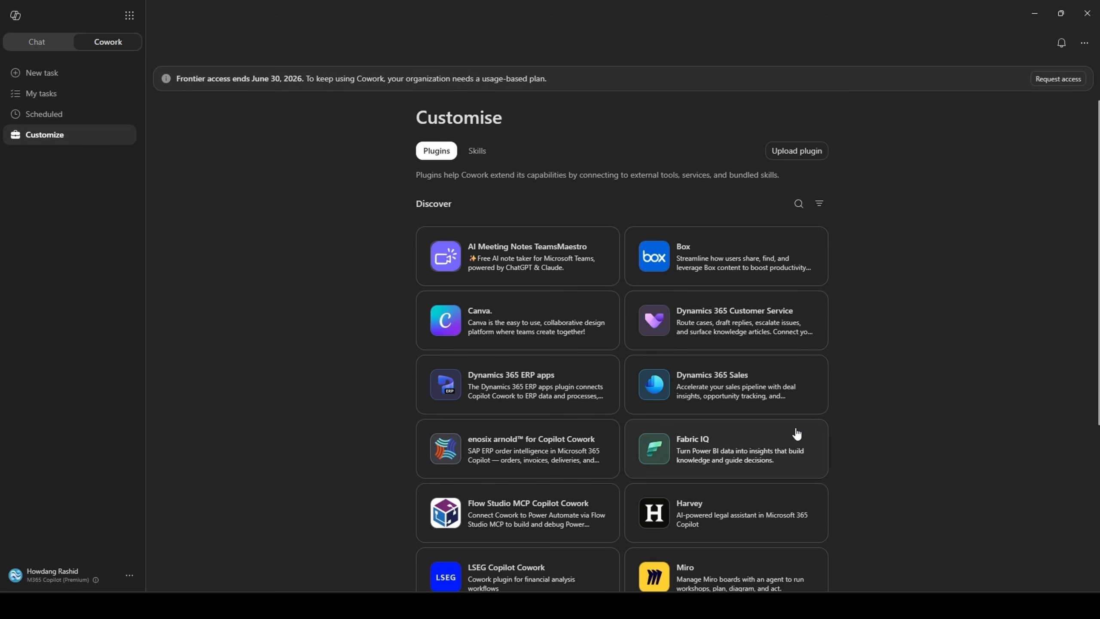
pyautogui.scroll(-2, 797, 432)
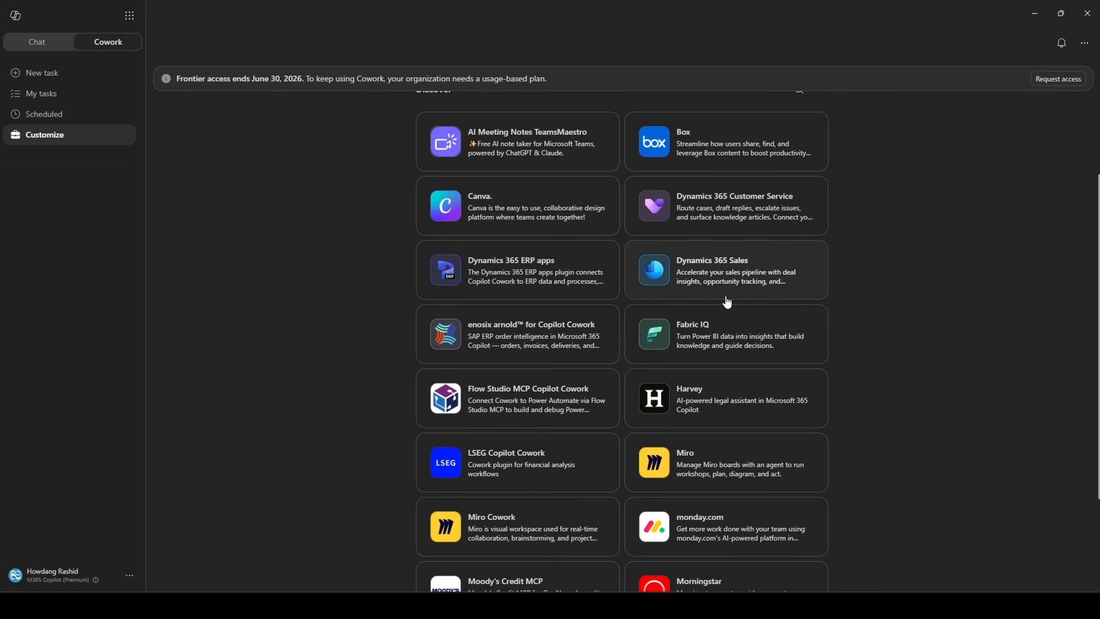
pyautogui.scroll(5, 606, 260)
# - Expand the built-in skills list and look through all the skills included with Cowork
pyautogui.click(478, 152)
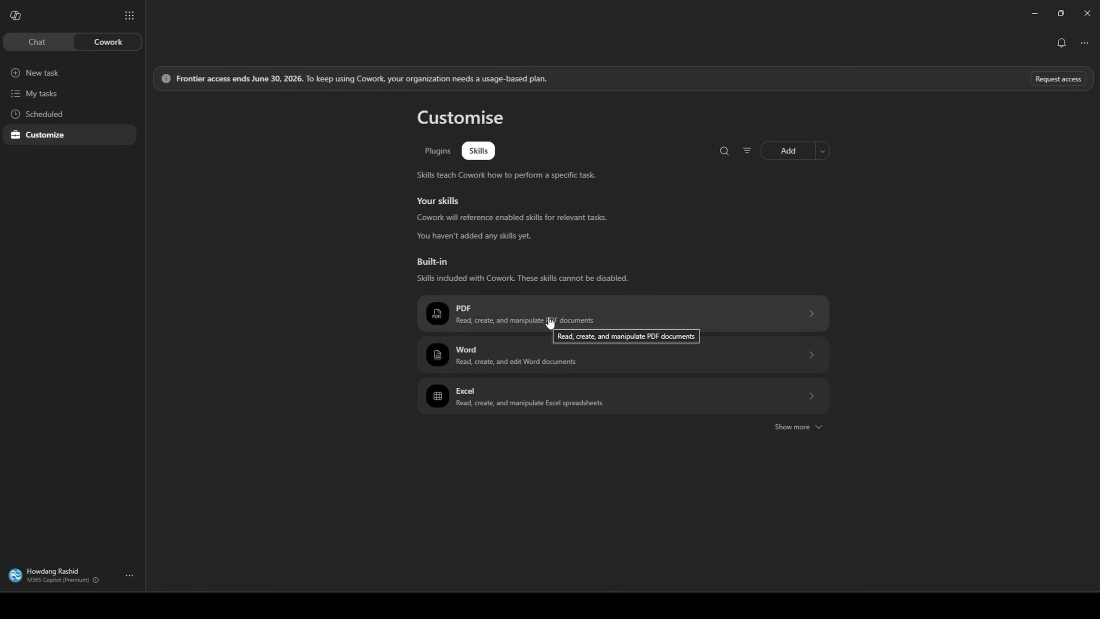
pyautogui.click(805, 427)
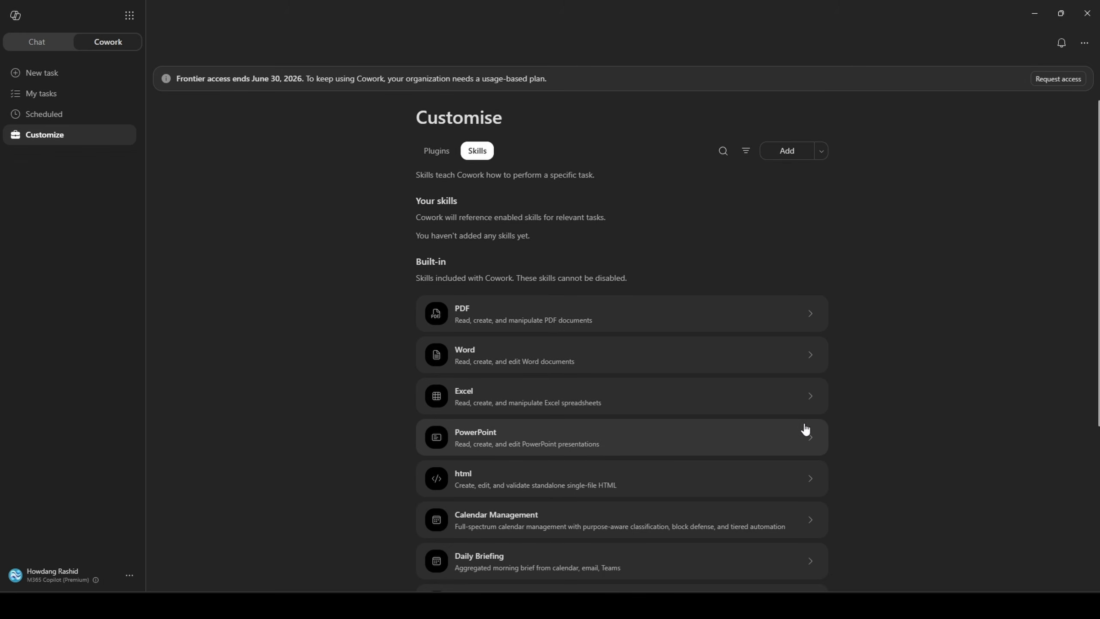
pyautogui.scroll(-3, 641, 479)
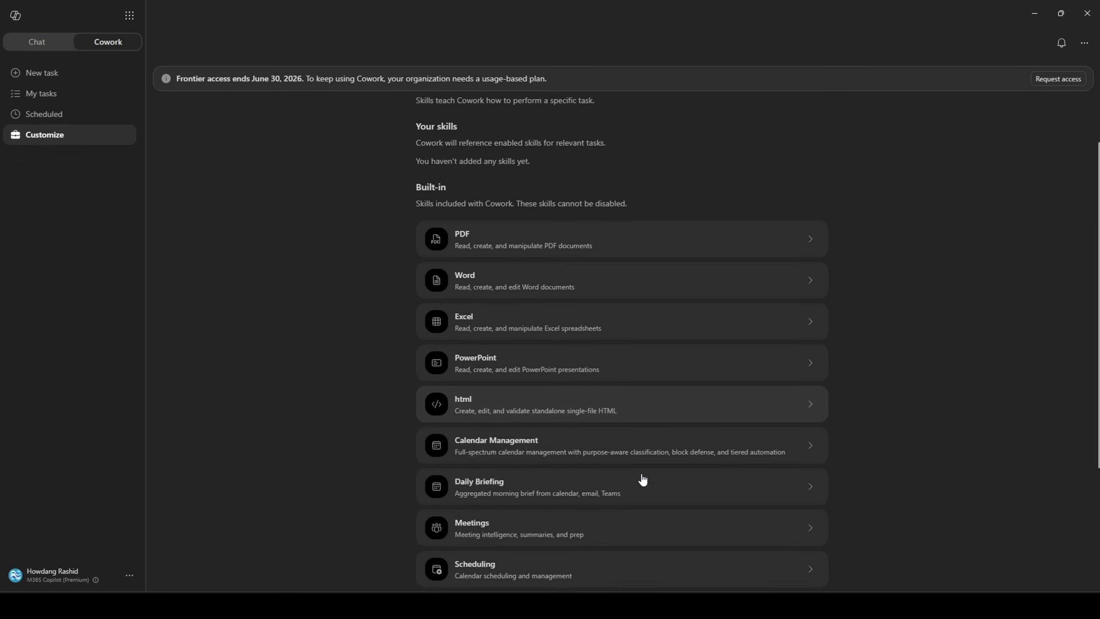
pyautogui.scroll(-3, 578, 401)
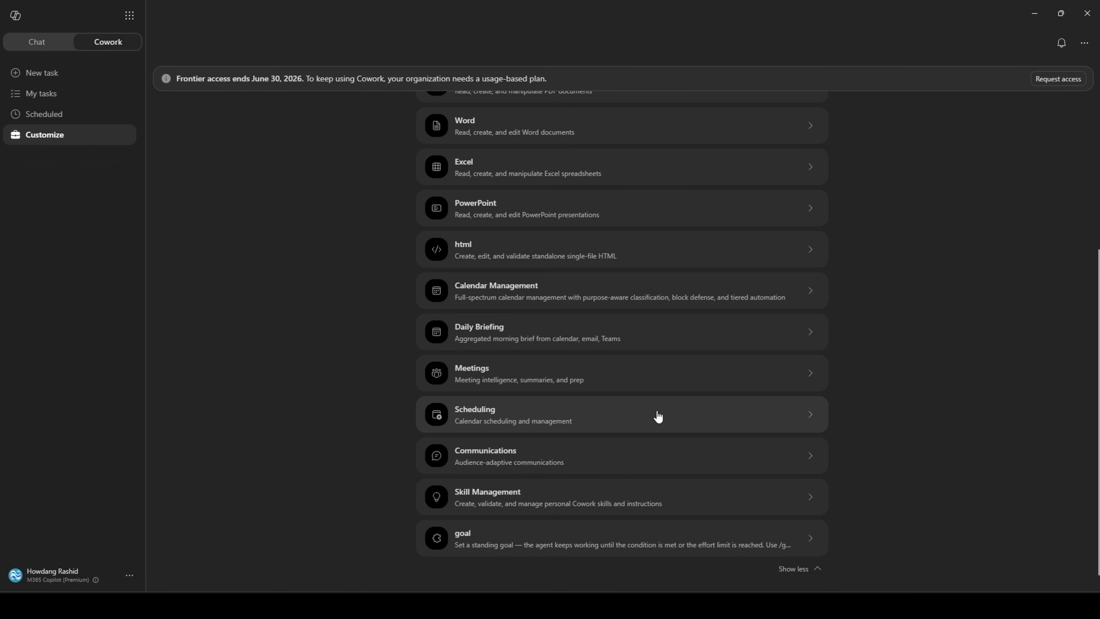
pyautogui.scroll(5, 657, 416)
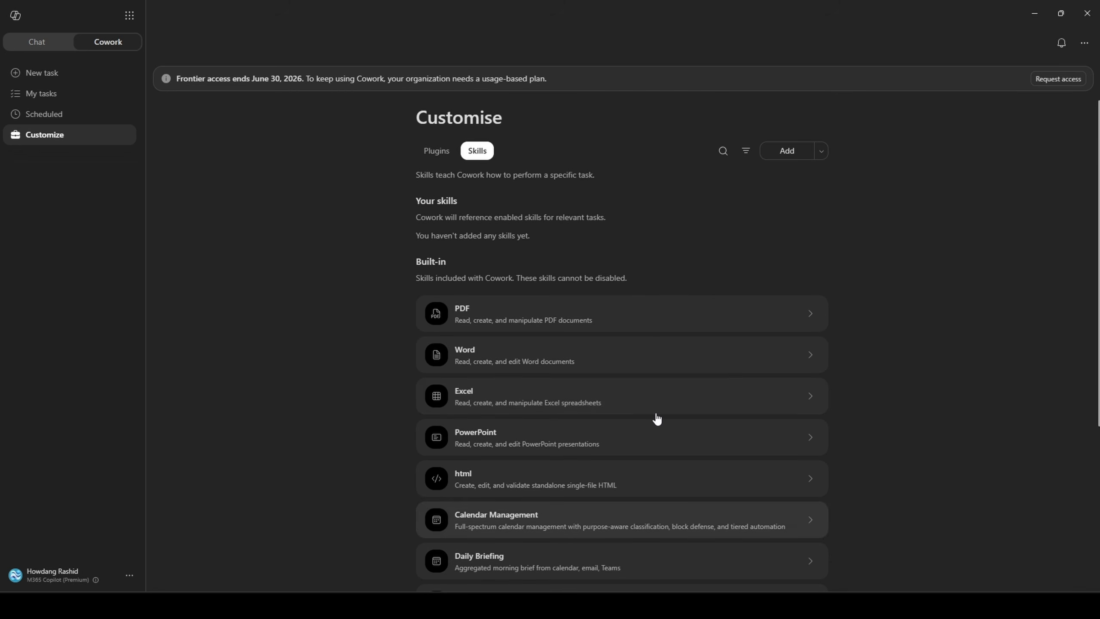
# - Start creating a new personal skill, close the Workspace pane and dismiss the skill purpose question unanswered
pyautogui.click(821, 151)
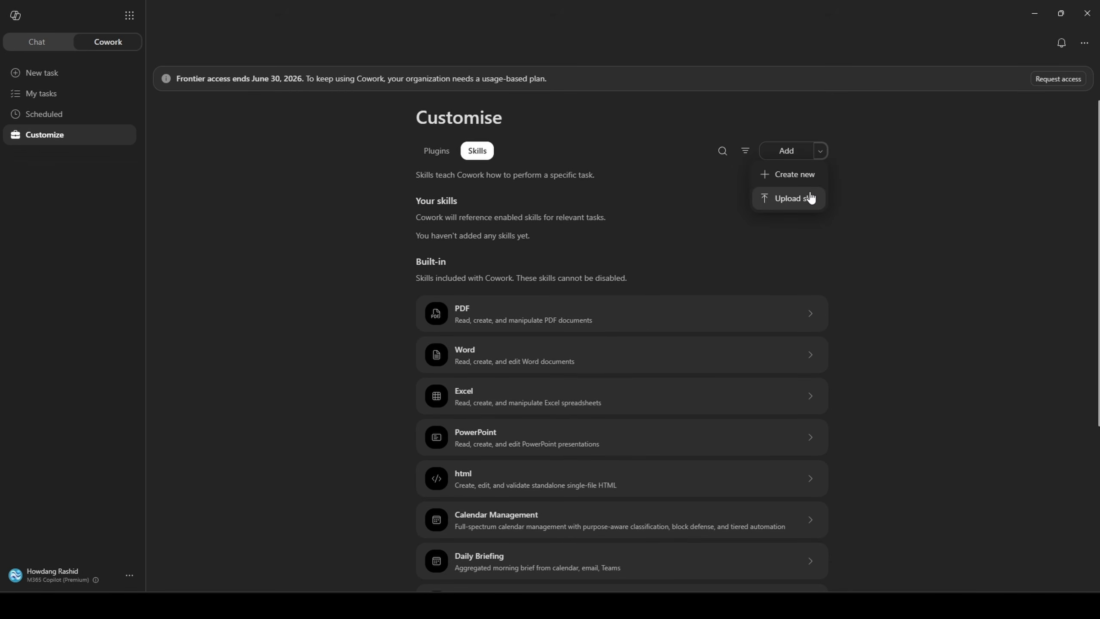
pyautogui.click(802, 176)
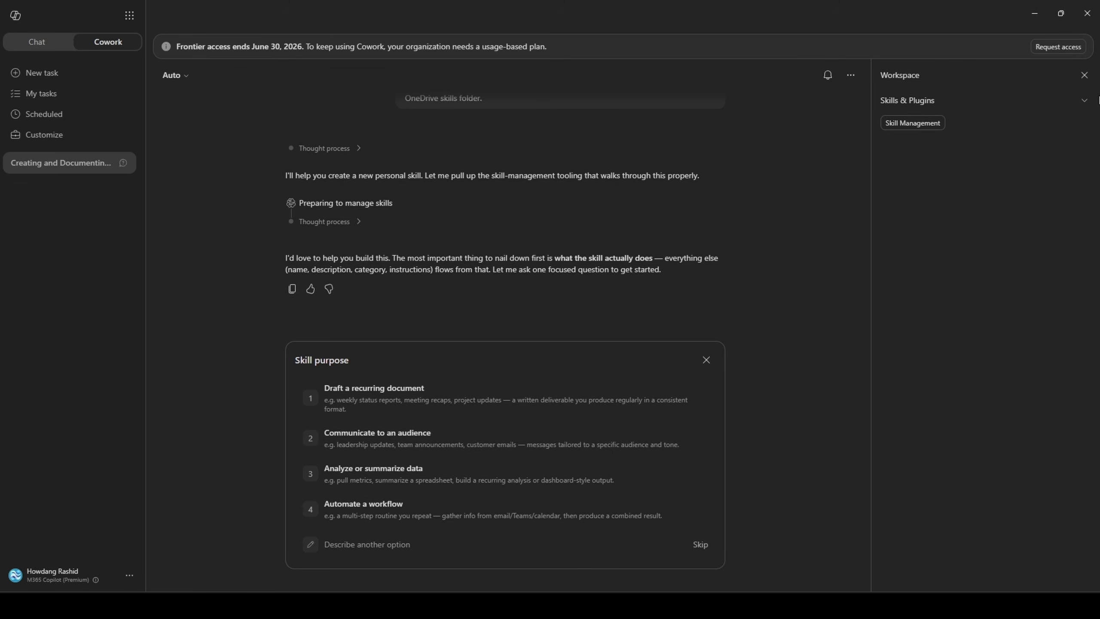
pyautogui.click(1085, 75)
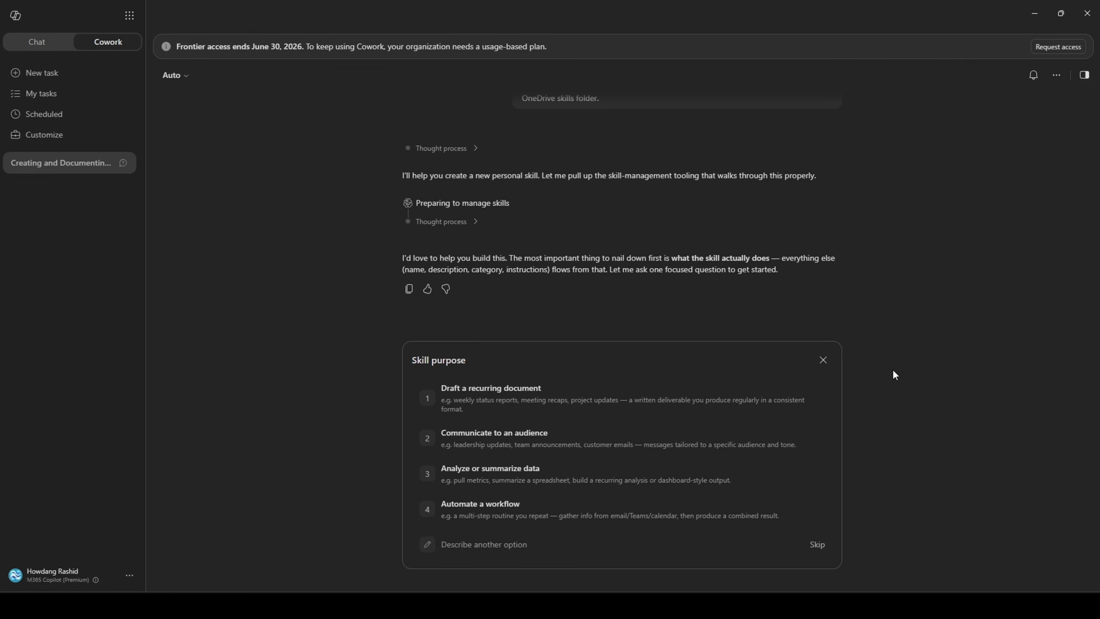
pyautogui.click(822, 360)
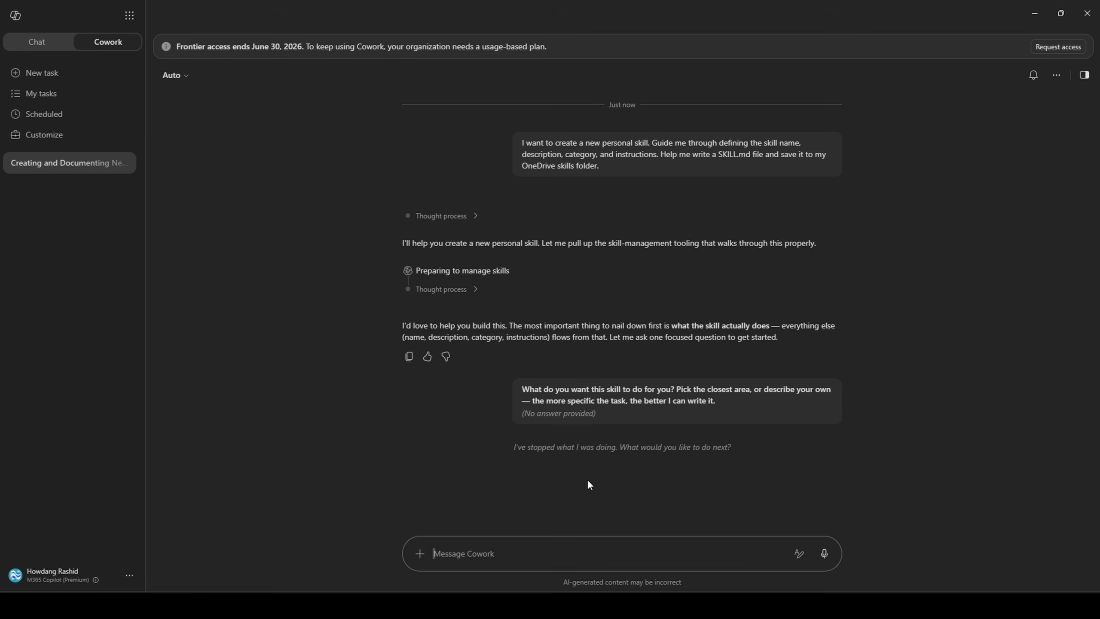
# - Delete the "Creating and Documenting New Personal Skill" task
pyautogui.moveTo(123, 166)
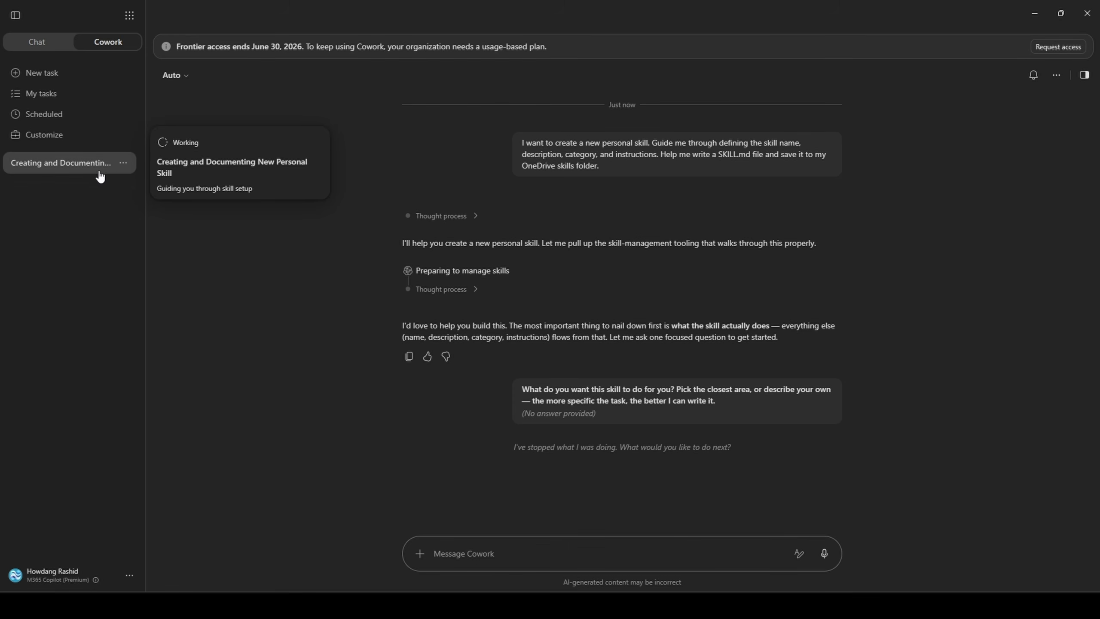
pyautogui.click(123, 164)
pyautogui.click(111, 211)
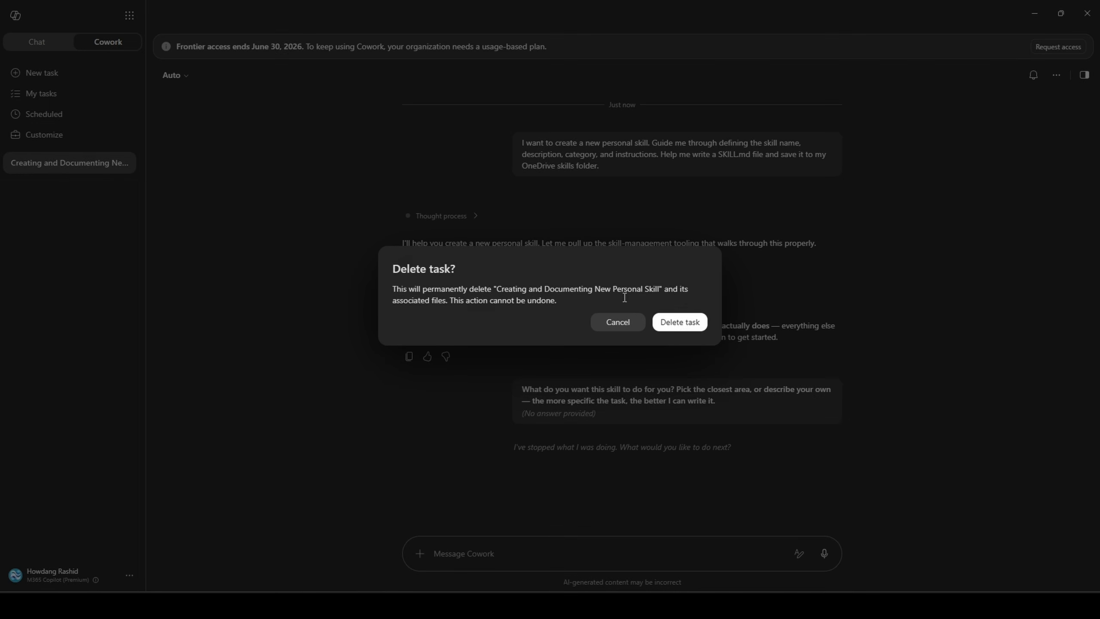
pyautogui.click(698, 329)
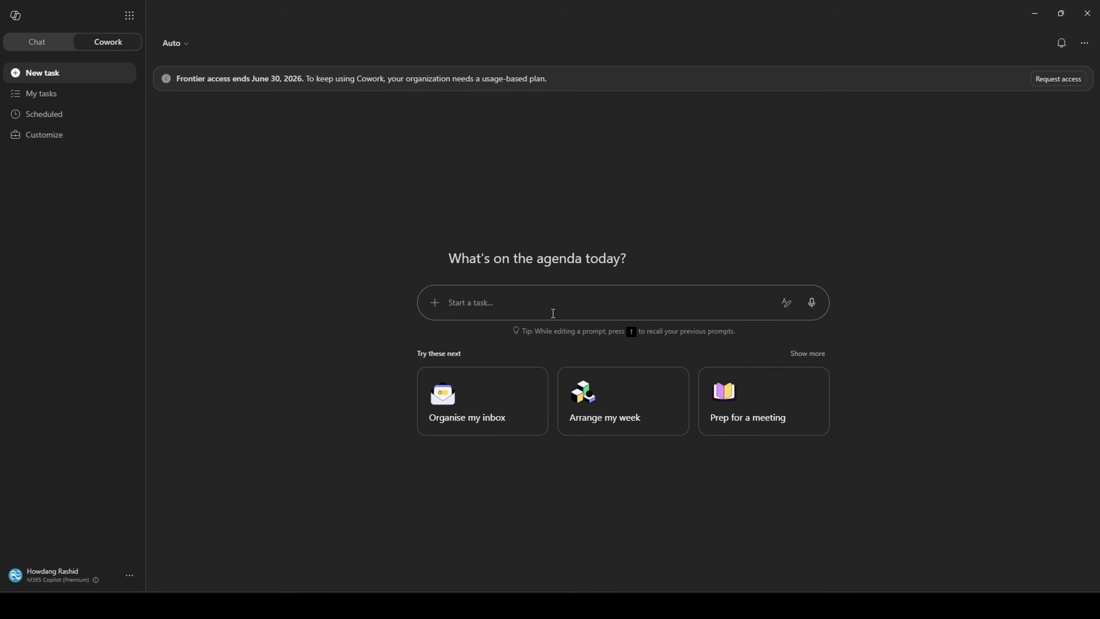
# - Open the work context picker for the new task and look through its Skills, People, Files, Meetings, Emails, Chats, Channels and Sites categories
pyautogui.click(435, 303)
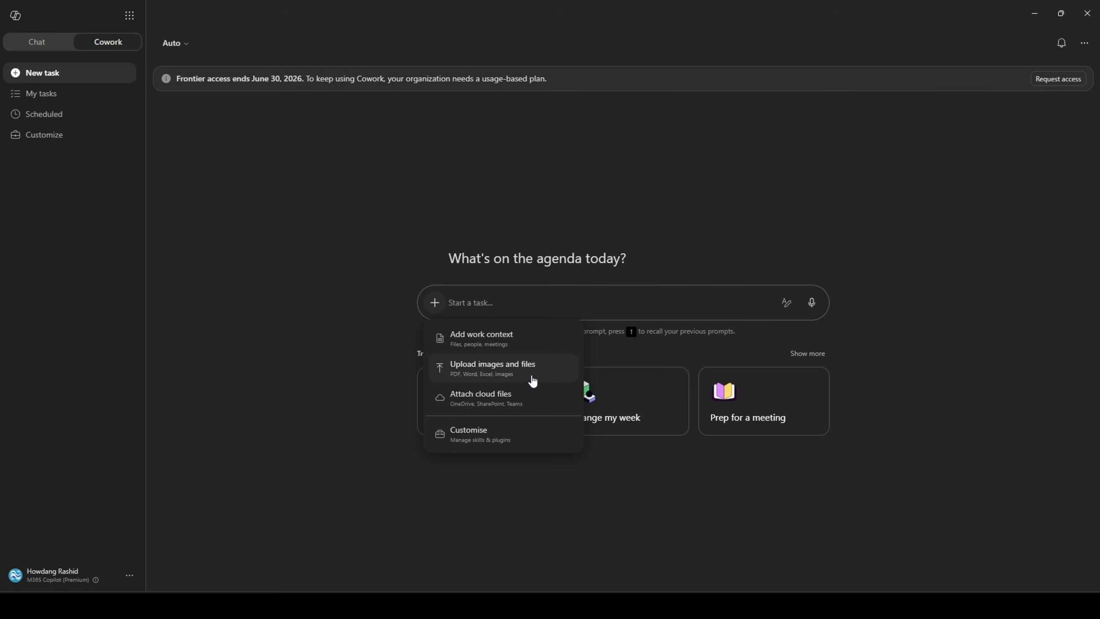
pyautogui.click(539, 352)
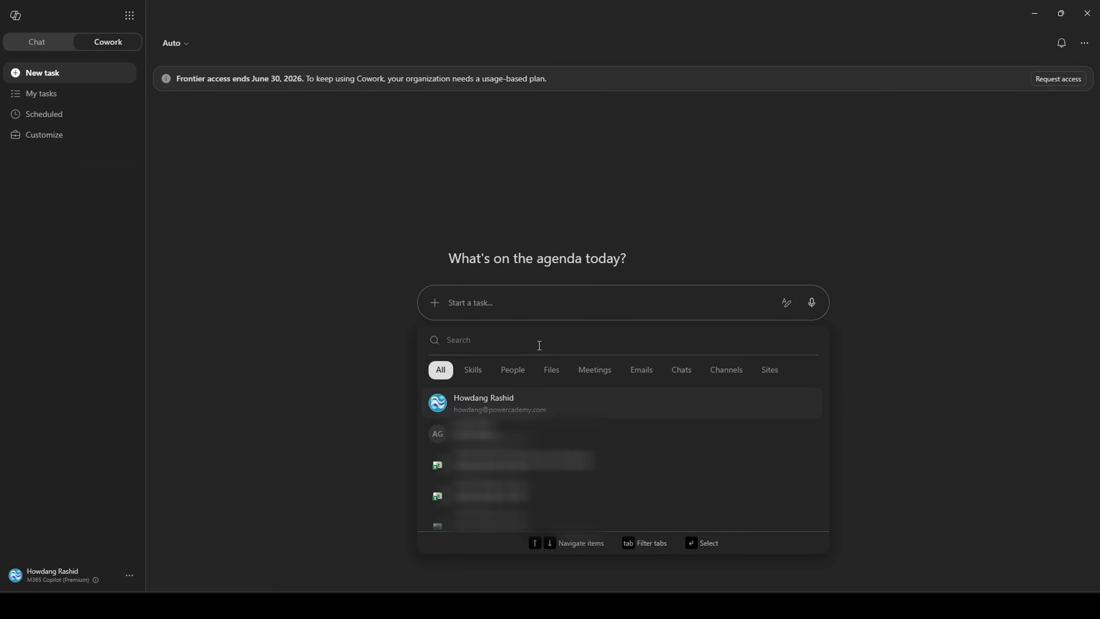
pyautogui.click(479, 376)
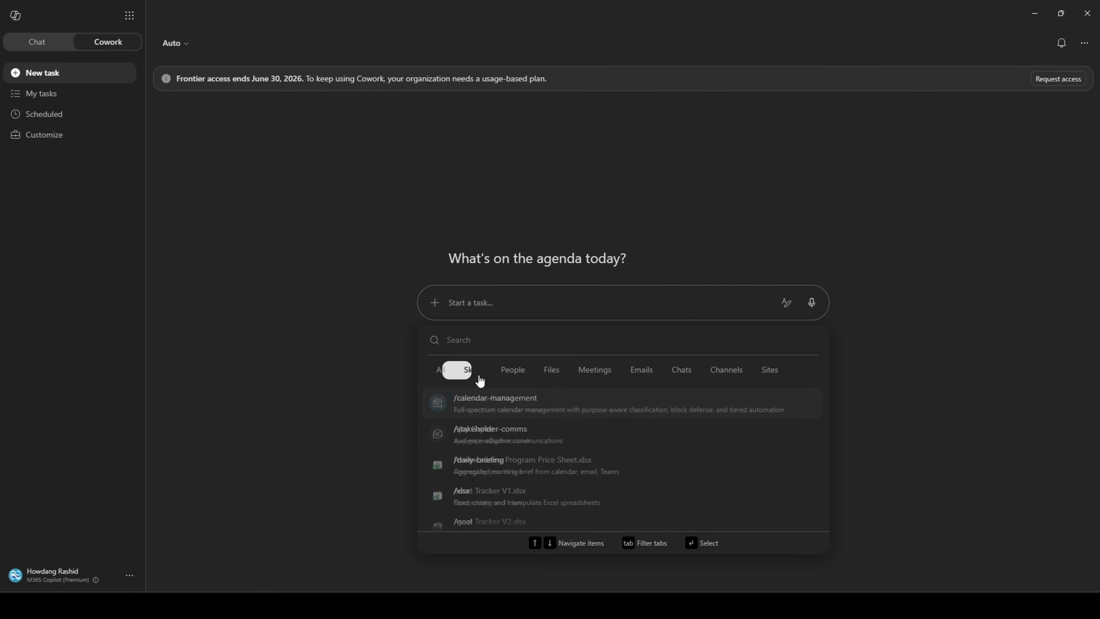
pyautogui.click(513, 374)
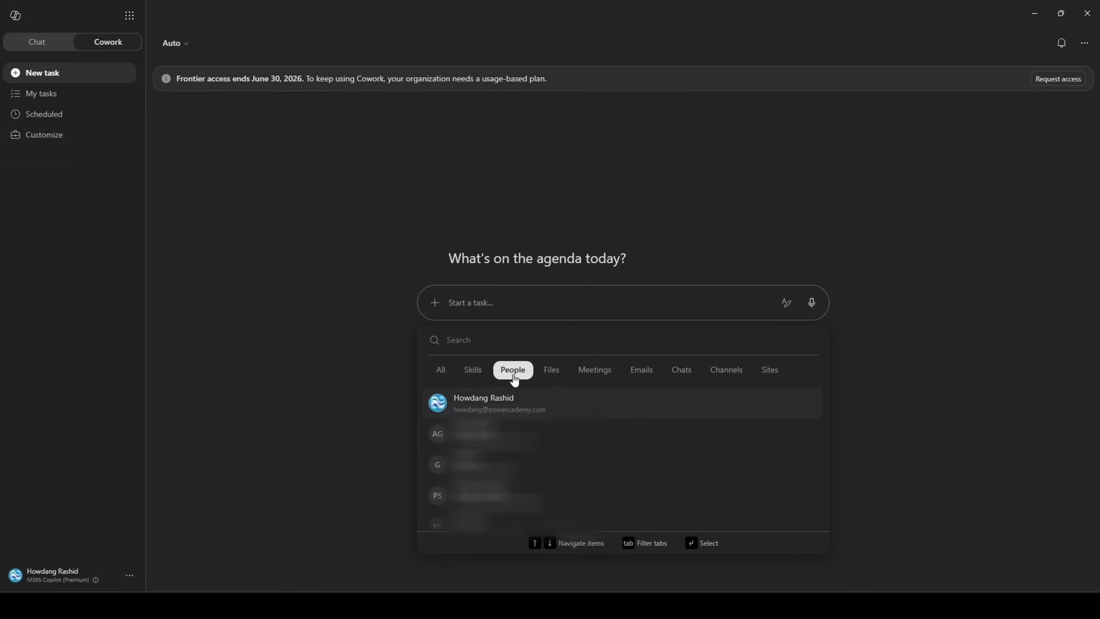
pyautogui.click(552, 373)
pyautogui.click(606, 373)
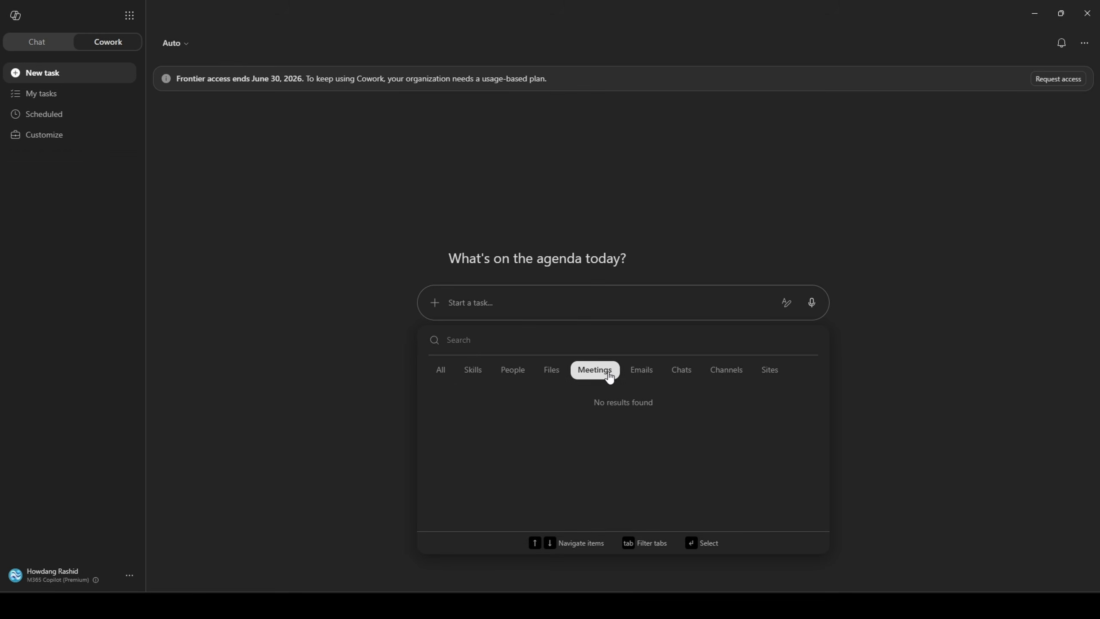
pyautogui.click(630, 374)
pyautogui.click(678, 374)
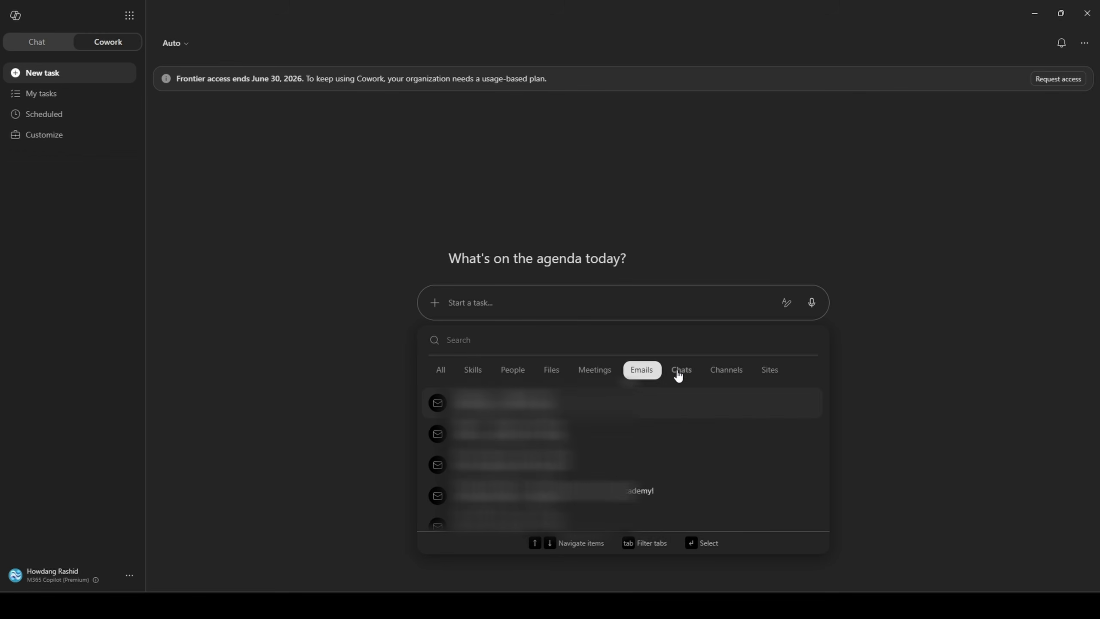
pyautogui.click(725, 375)
pyautogui.click(773, 376)
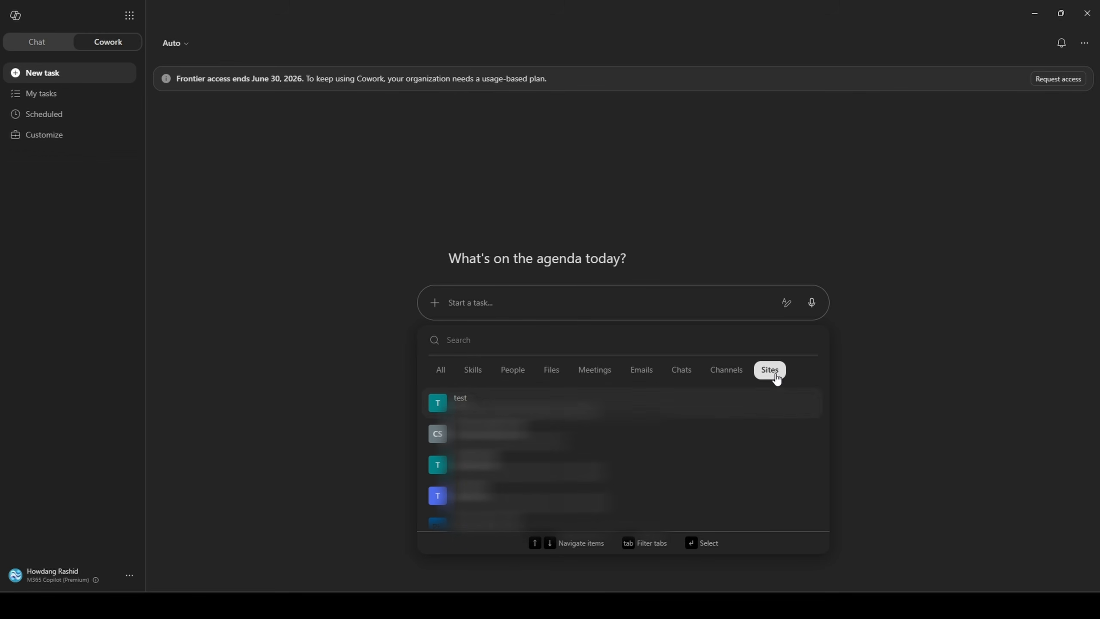
# - Add the "test" site as work context to the new task and clear it from the prompt again
pyautogui.click(647, 405)
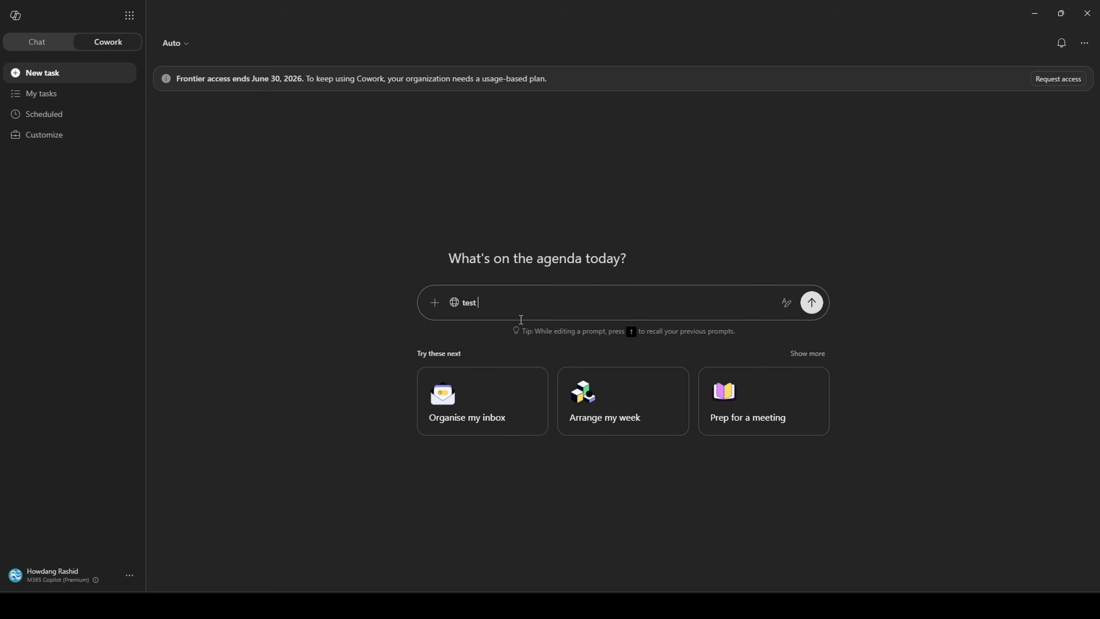
pyautogui.hotkey('ctrl', 'a')
pyautogui.press('BackSpace')
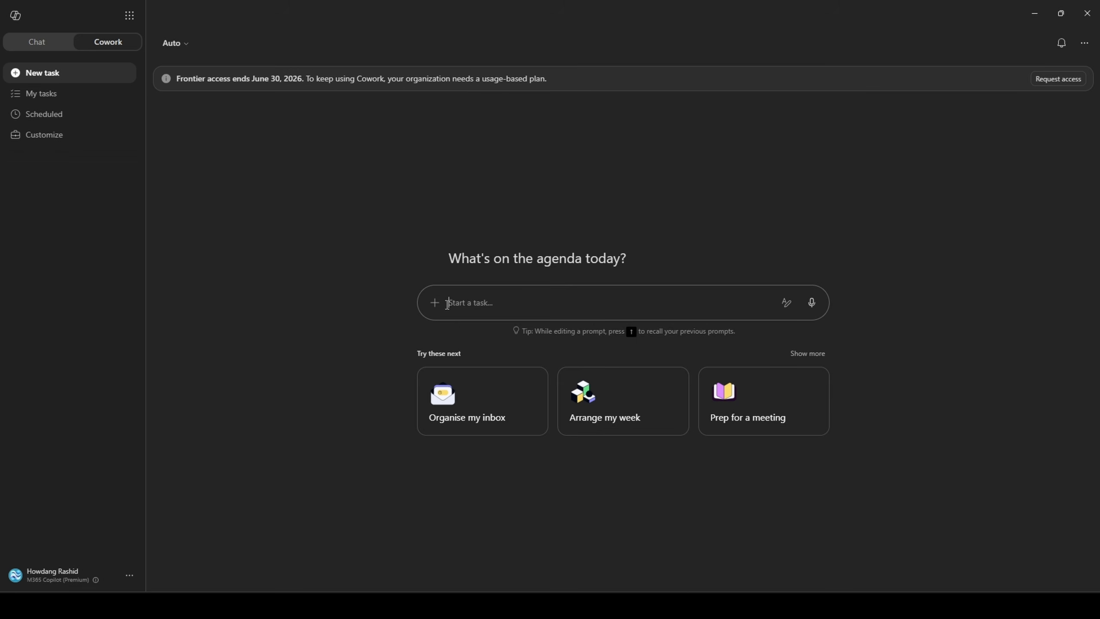
# - Start a new Cowork task with the prompt "Organise my inbox."
pyautogui.click(435, 302)
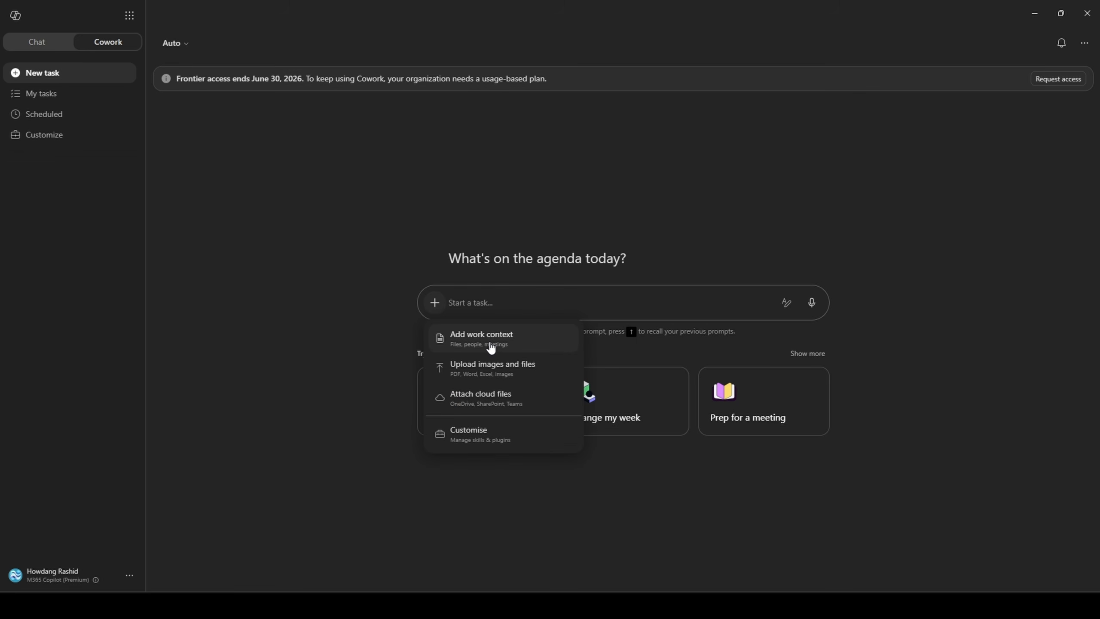
pyautogui.click(498, 303)
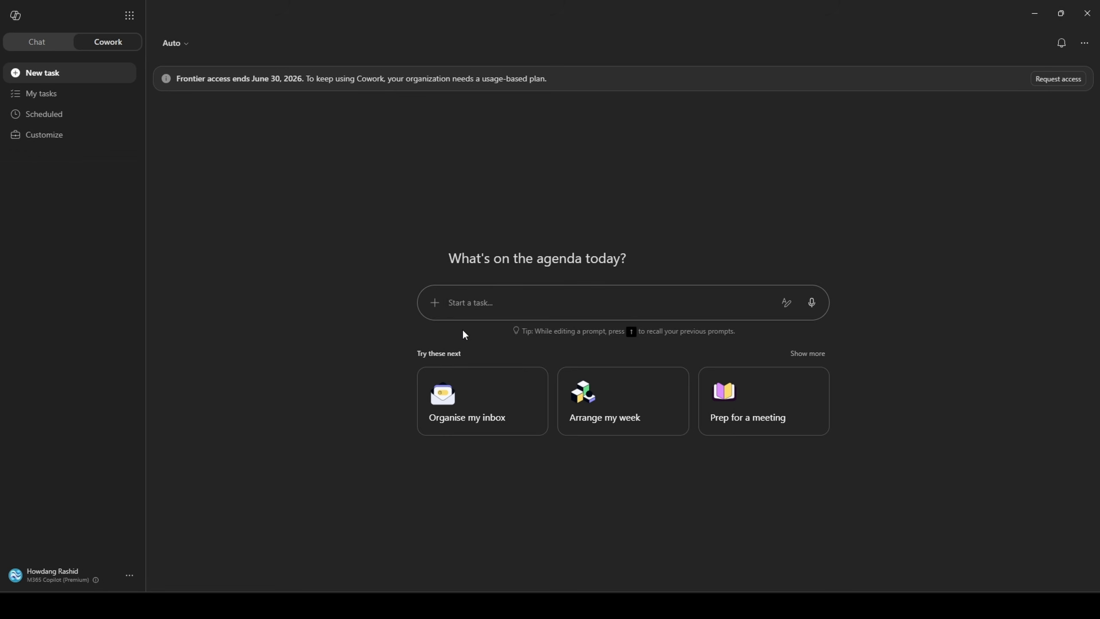
pyautogui.write('Organi')
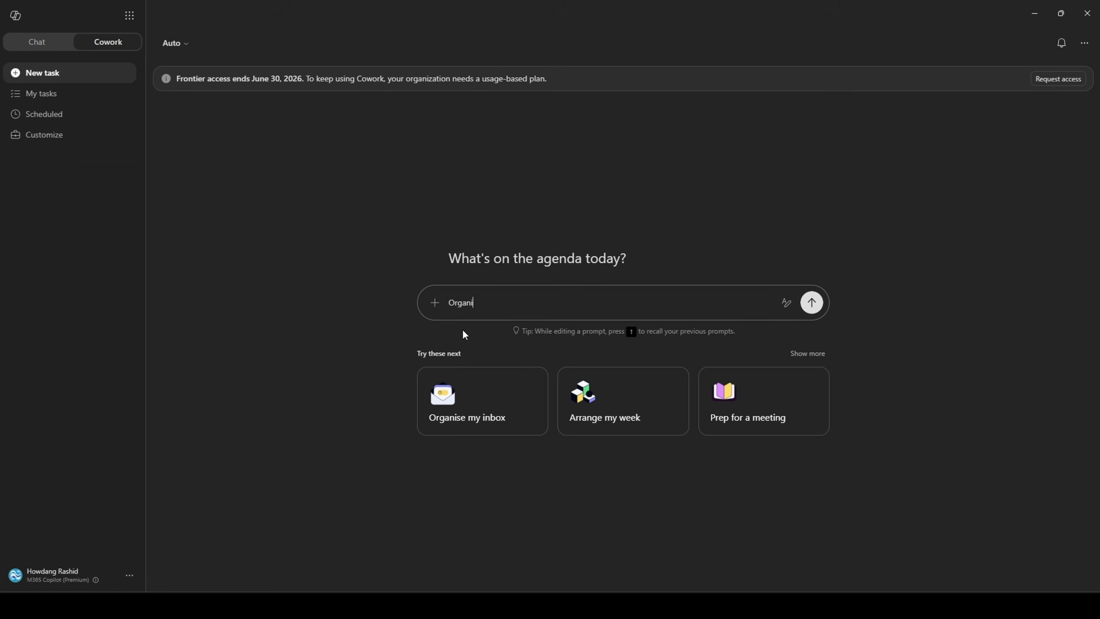
pyautogui.write('se my inbox.')
pyautogui.press('Return')
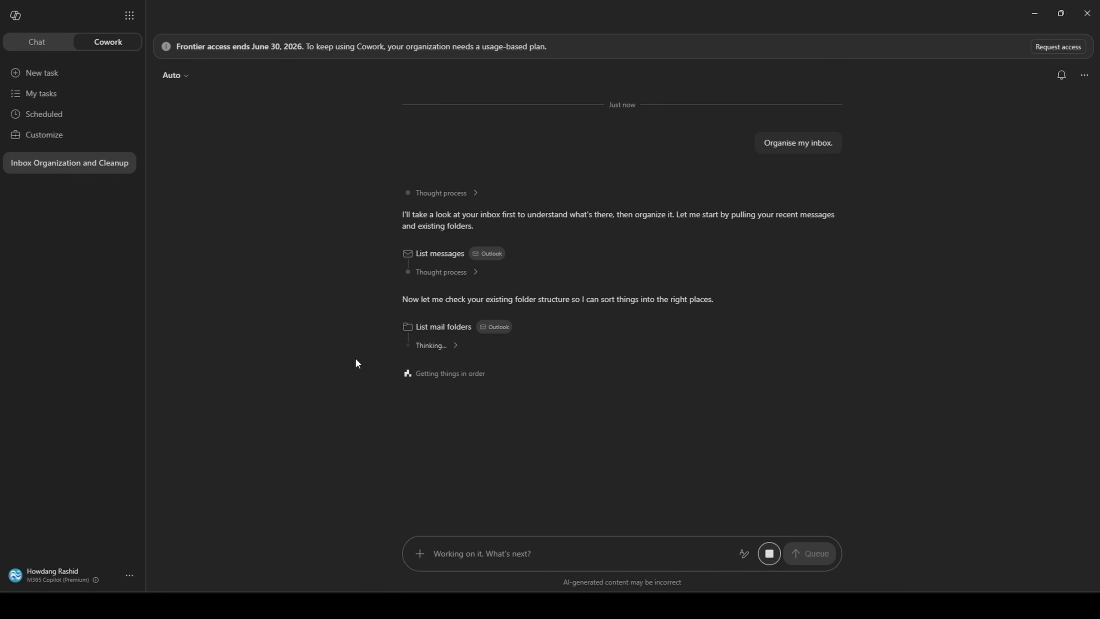
# - Read the inbox review and answer its questions with the scope "File automated clutter only" and the depth "Recent ~75 only"
pyautogui.click(458, 346)
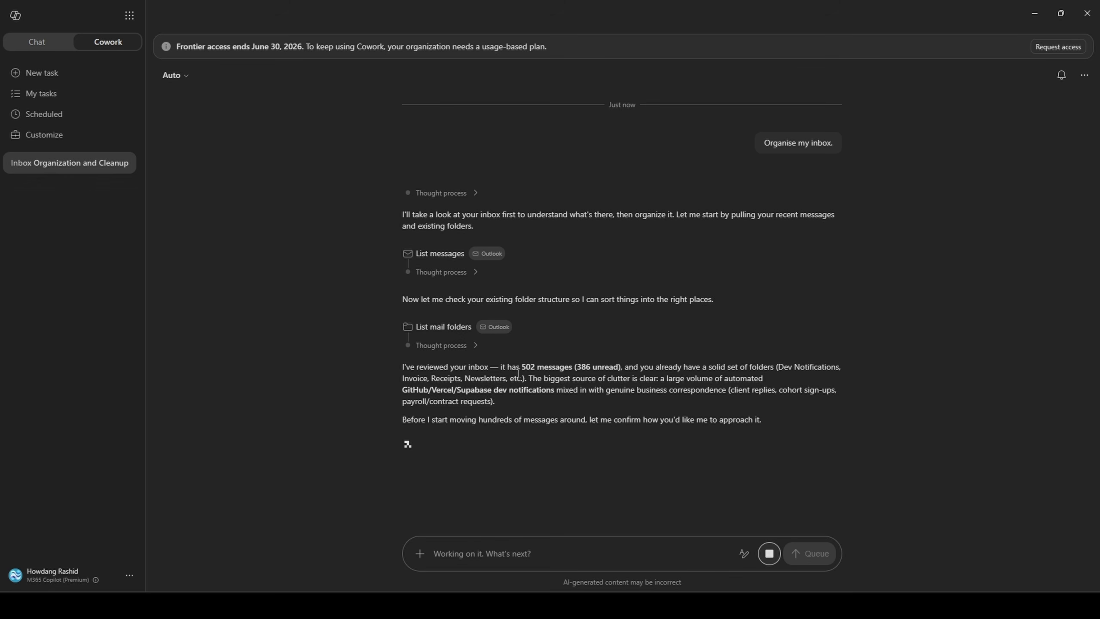
pyautogui.moveTo(522, 368); pyautogui.dragTo(569, 369)
pyautogui.click(584, 369)
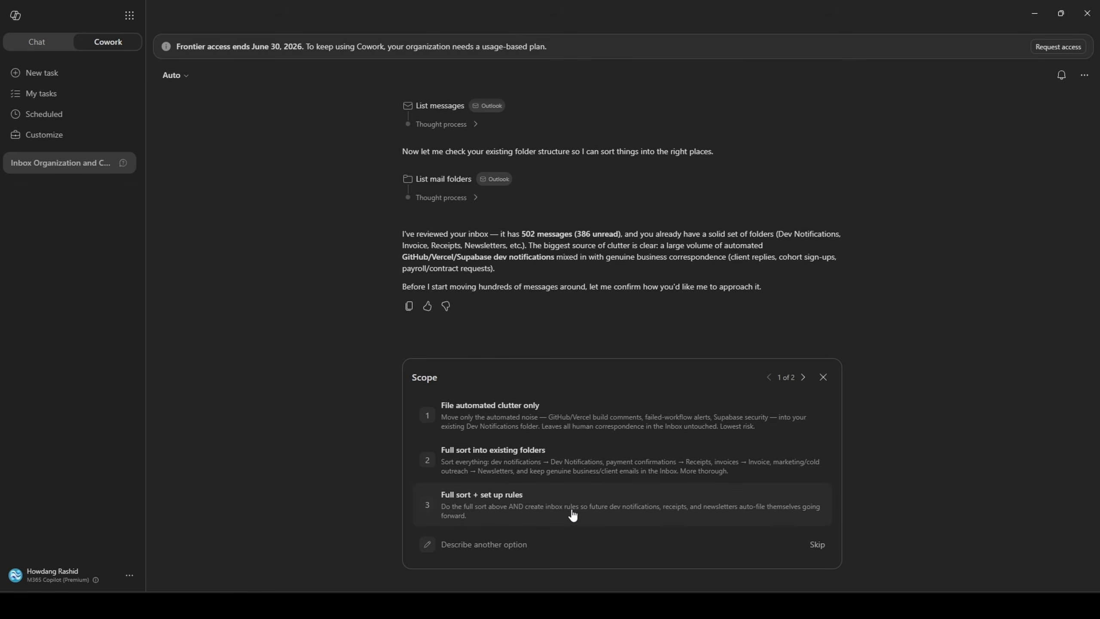
pyautogui.click(569, 436)
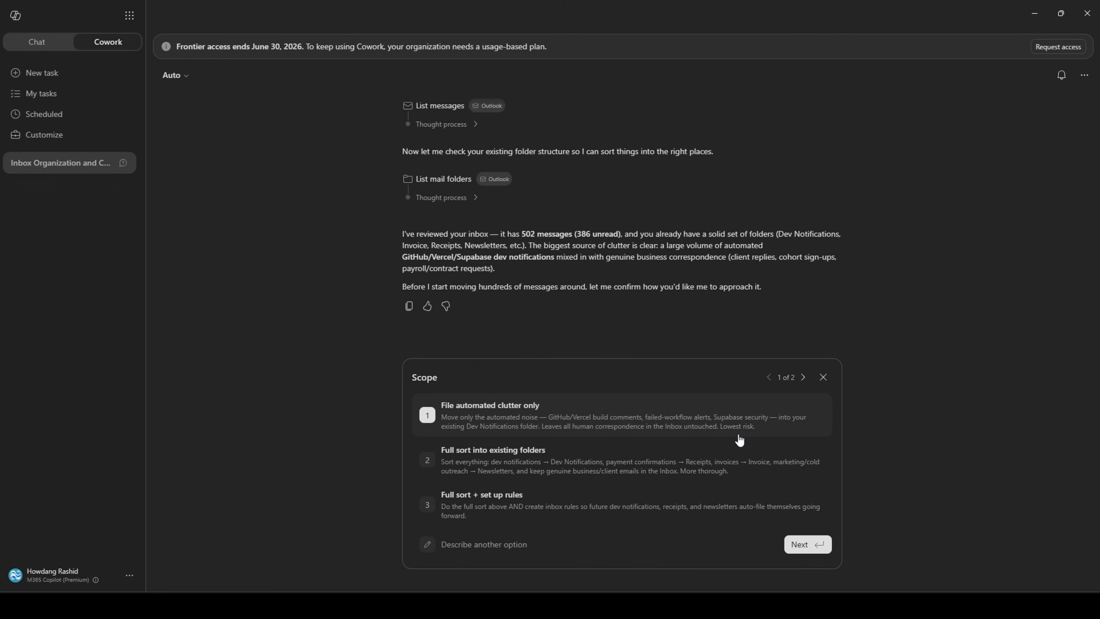
pyautogui.click(808, 545)
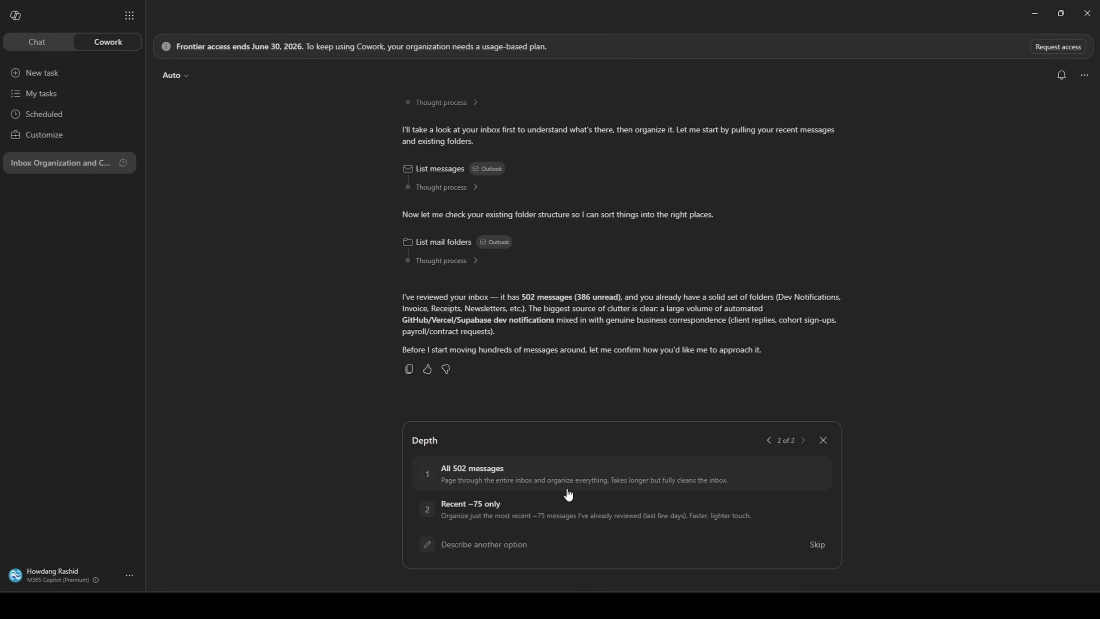
pyautogui.click(570, 509)
pyautogui.click(792, 542)
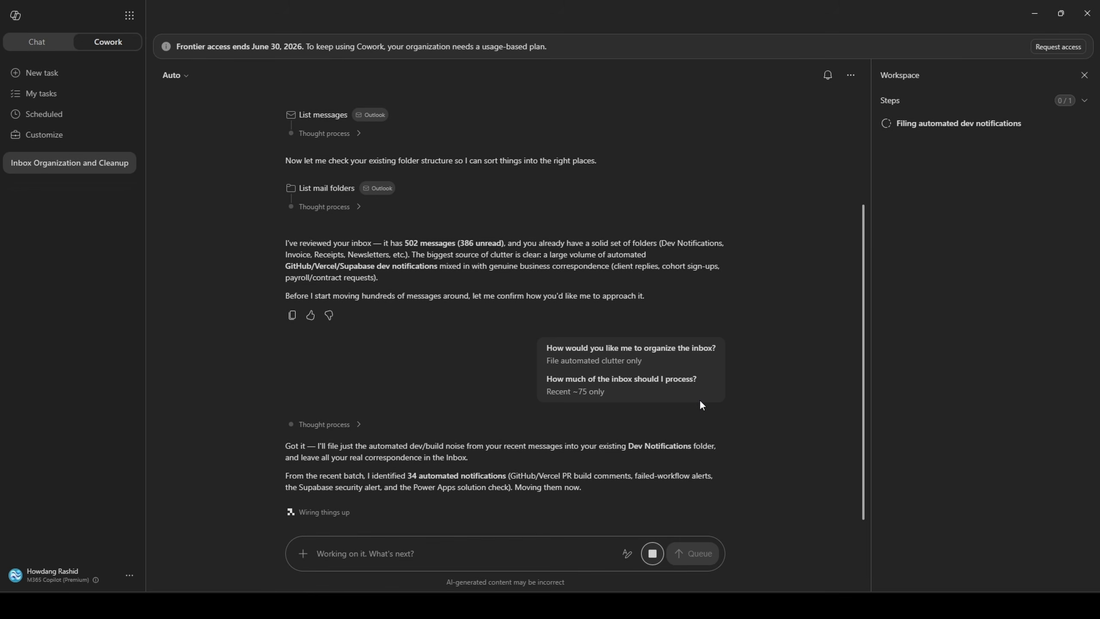
# - Approve moving the email by always allowing the Move message action for this task
pyautogui.moveTo(993, 134)
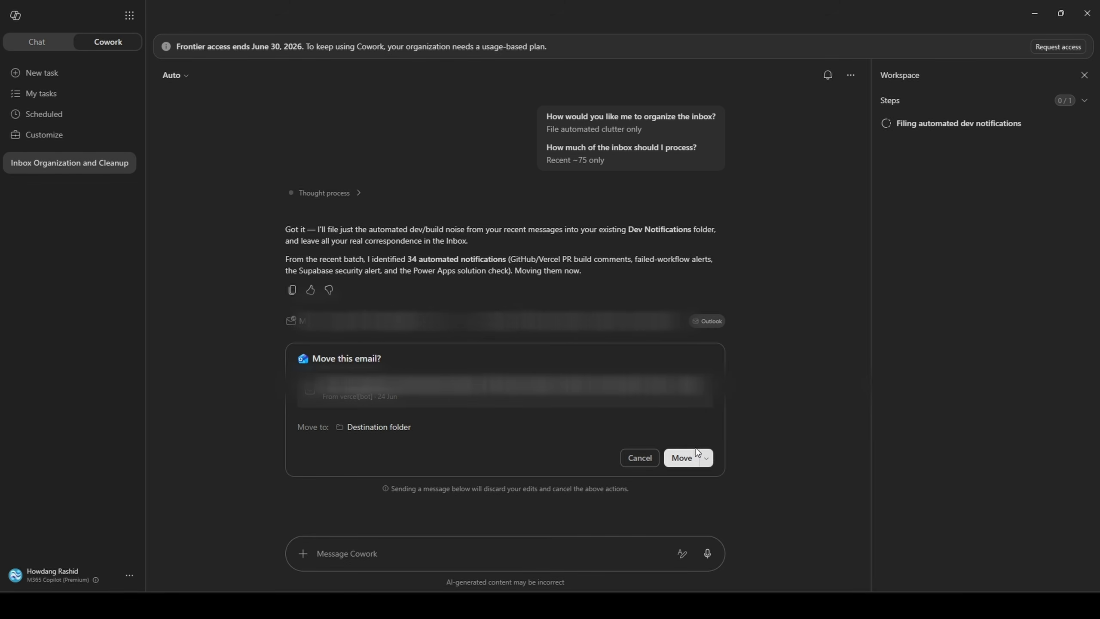
pyautogui.click(707, 459)
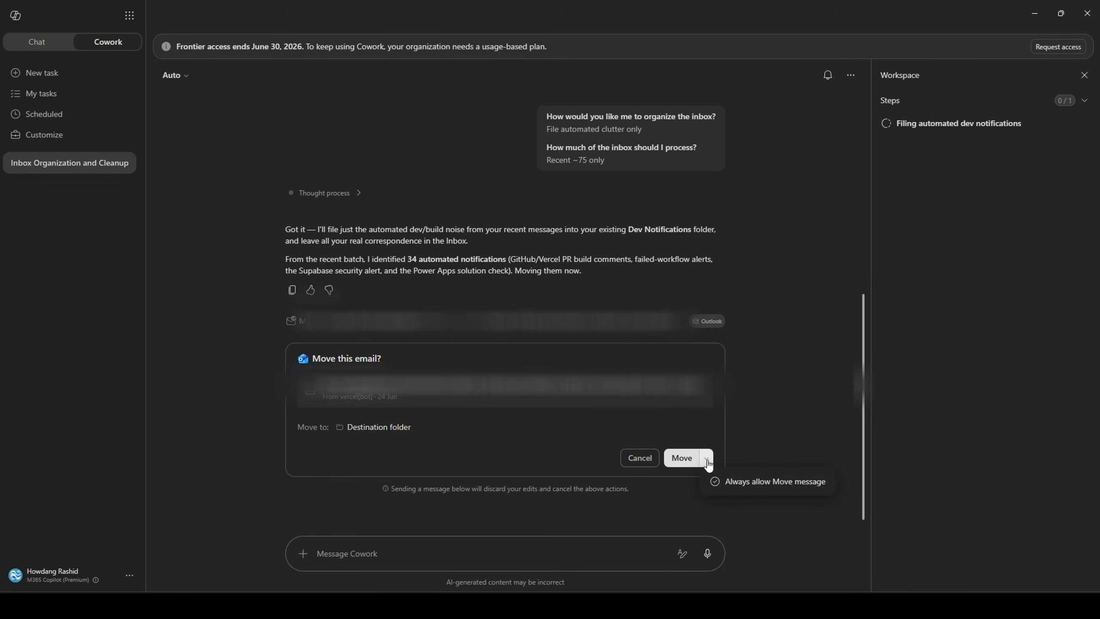
pyautogui.click(752, 483)
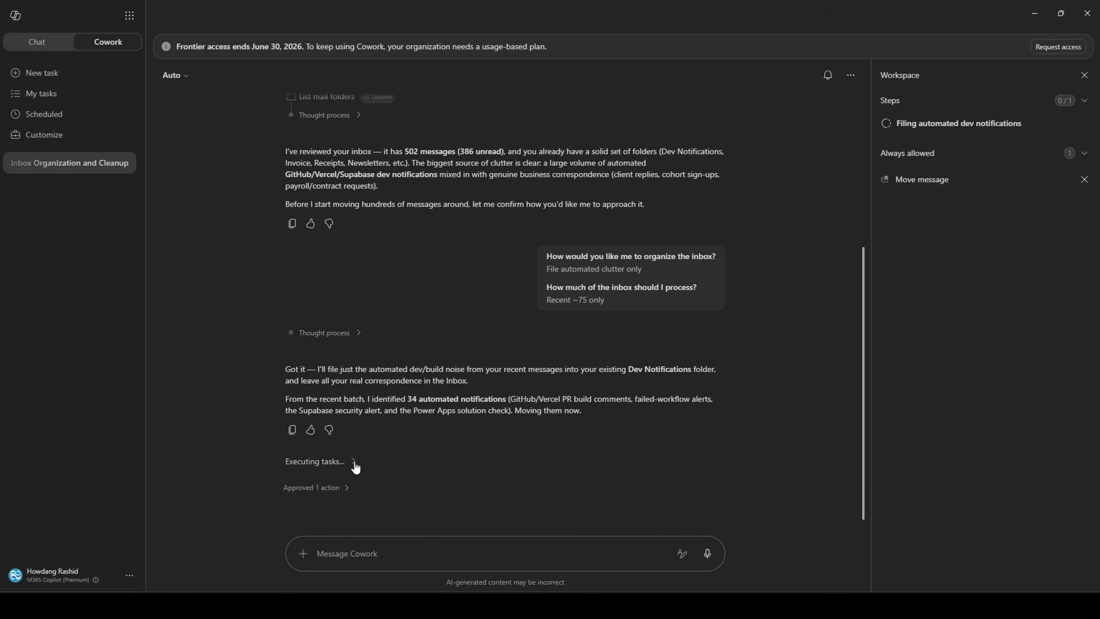
# - Examine the executed email moves and read the closing summary of the inbox clean-up
pyautogui.click(355, 464)
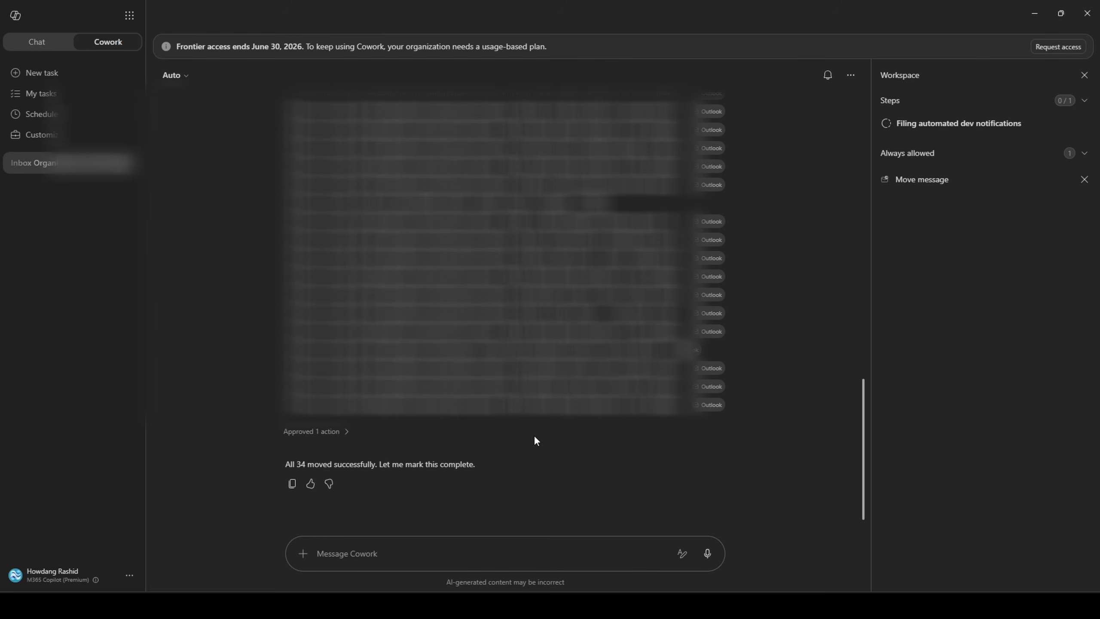
pyautogui.scroll(15, 350, 431)
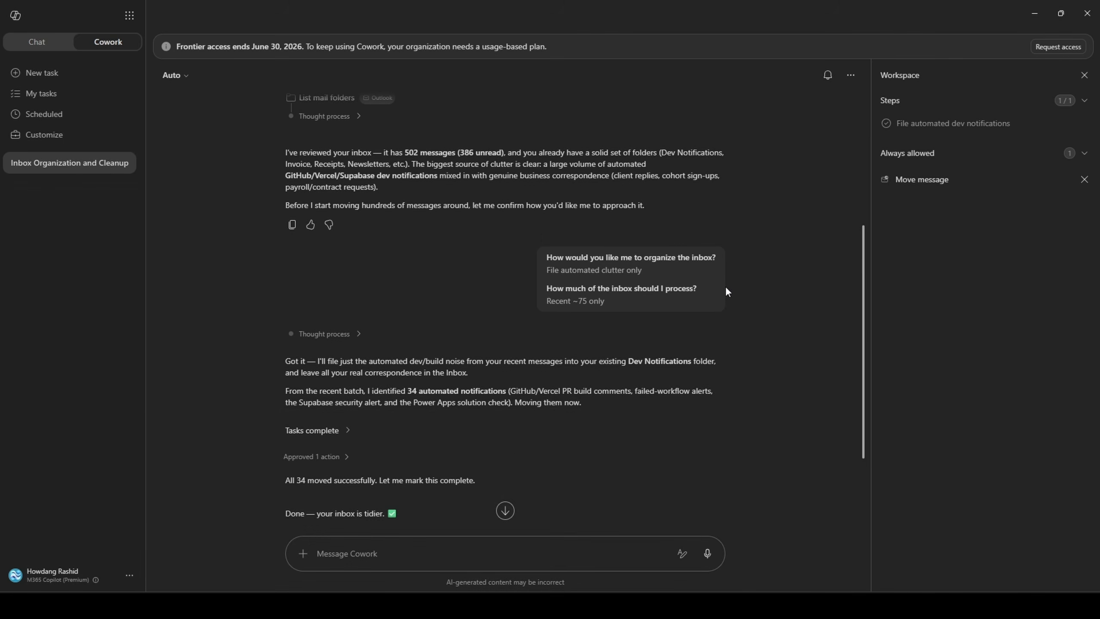
pyautogui.scroll(-4, 458, 357)
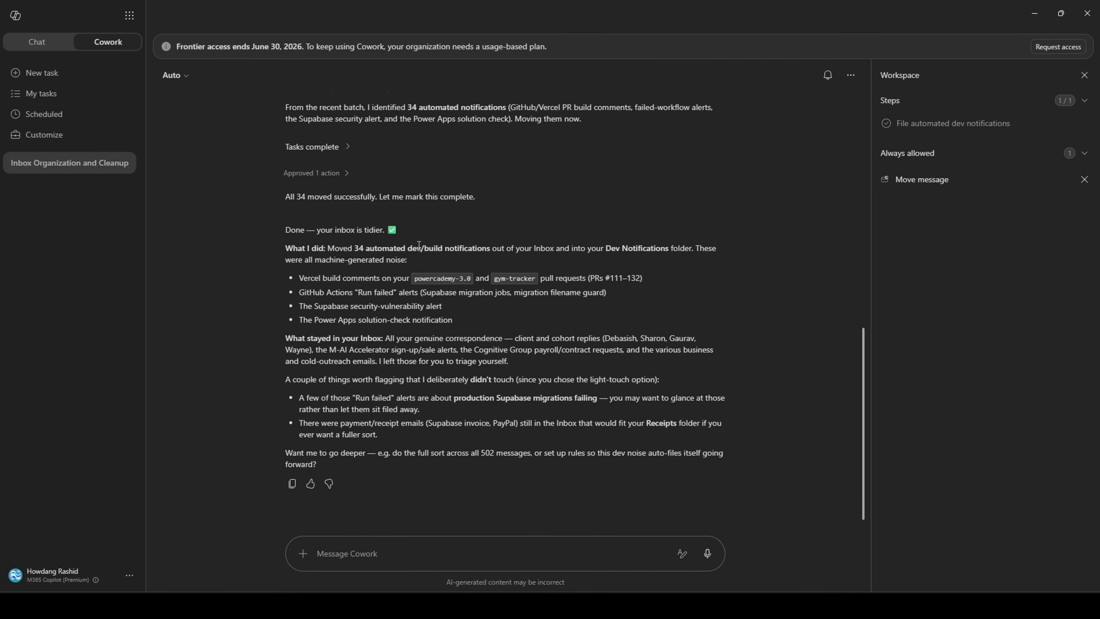
pyautogui.moveTo(365, 248); pyautogui.dragTo(506, 250)
pyautogui.click(510, 249)
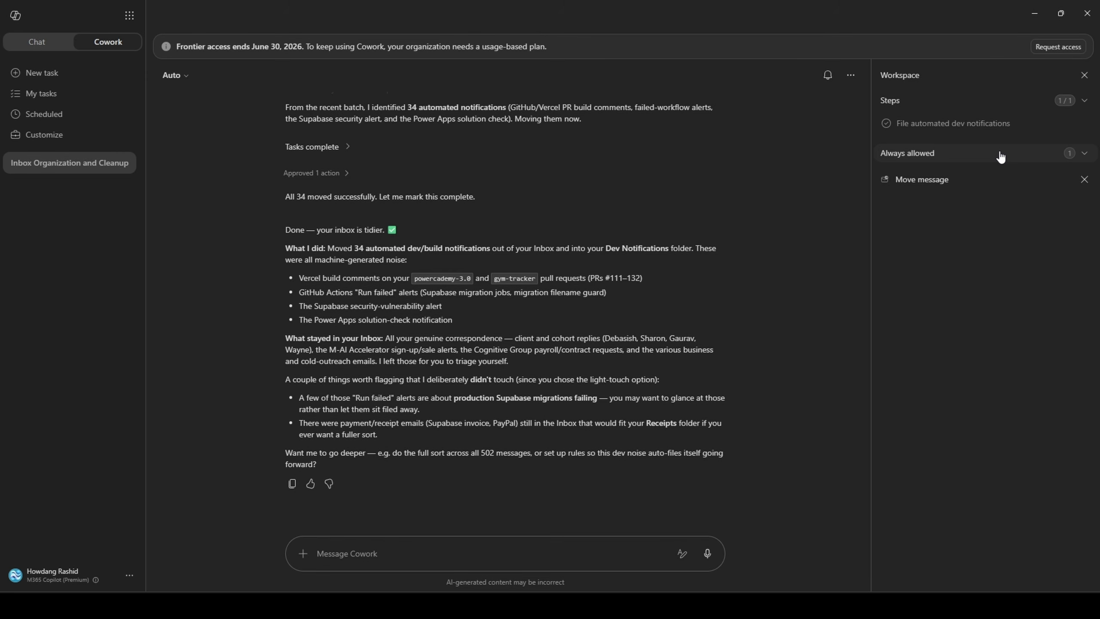
# - Remove Move message from the always-allowed actions and open the Cowork customisation page
pyautogui.click(1082, 181)
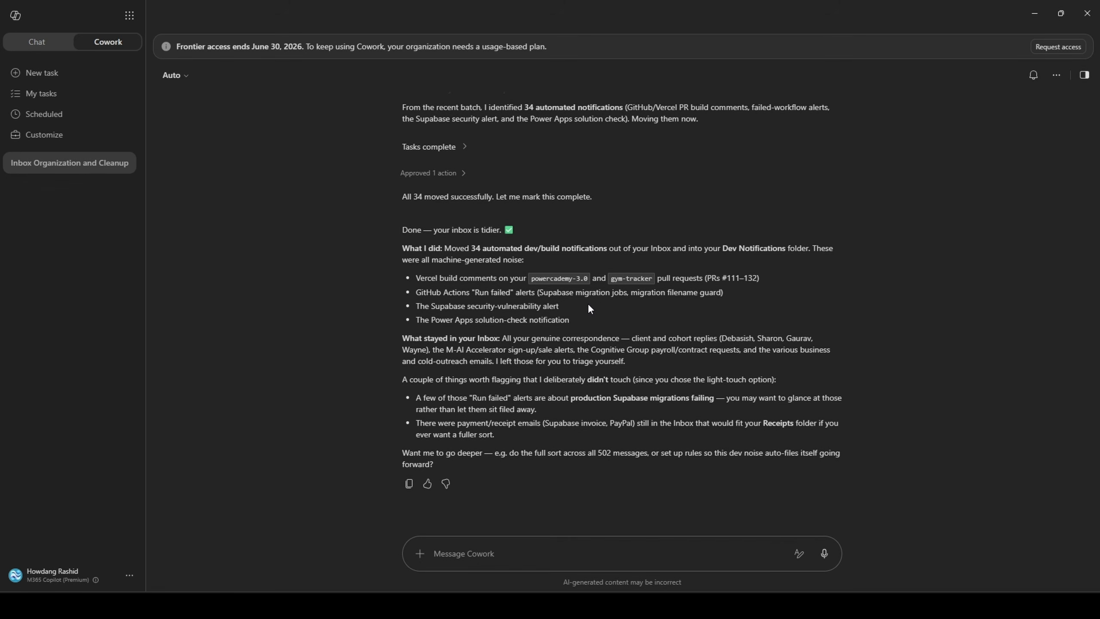
pyautogui.click(101, 132)
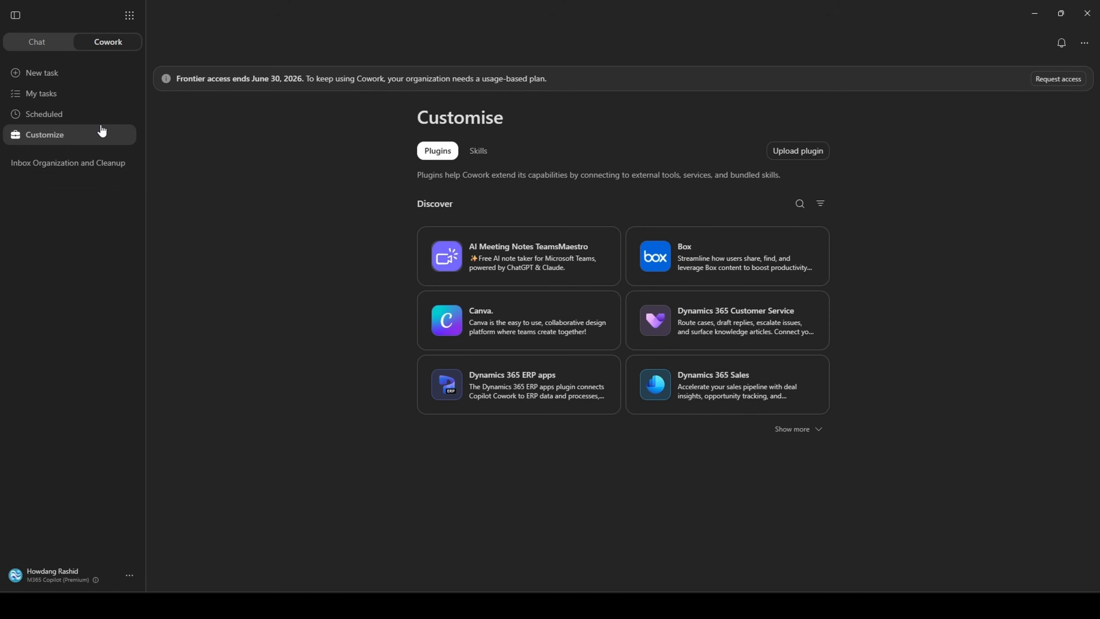
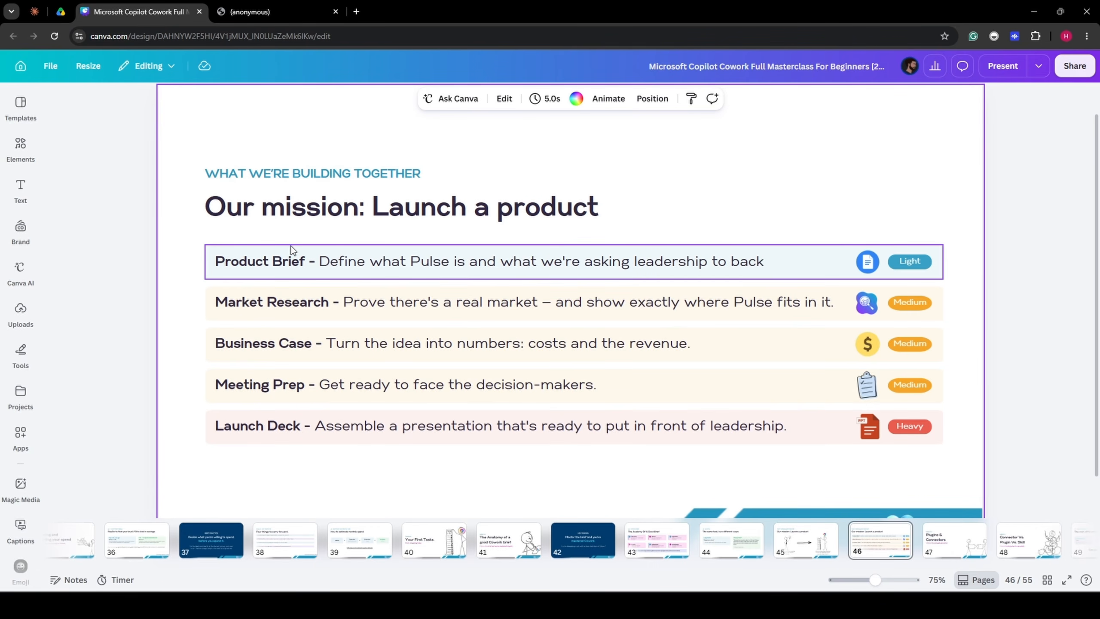
# - Switch to the Canva presentation and go over the Product Brief and Market Research rows on the "Our mission: Launch a product" slide
pyautogui.click(256, 260)
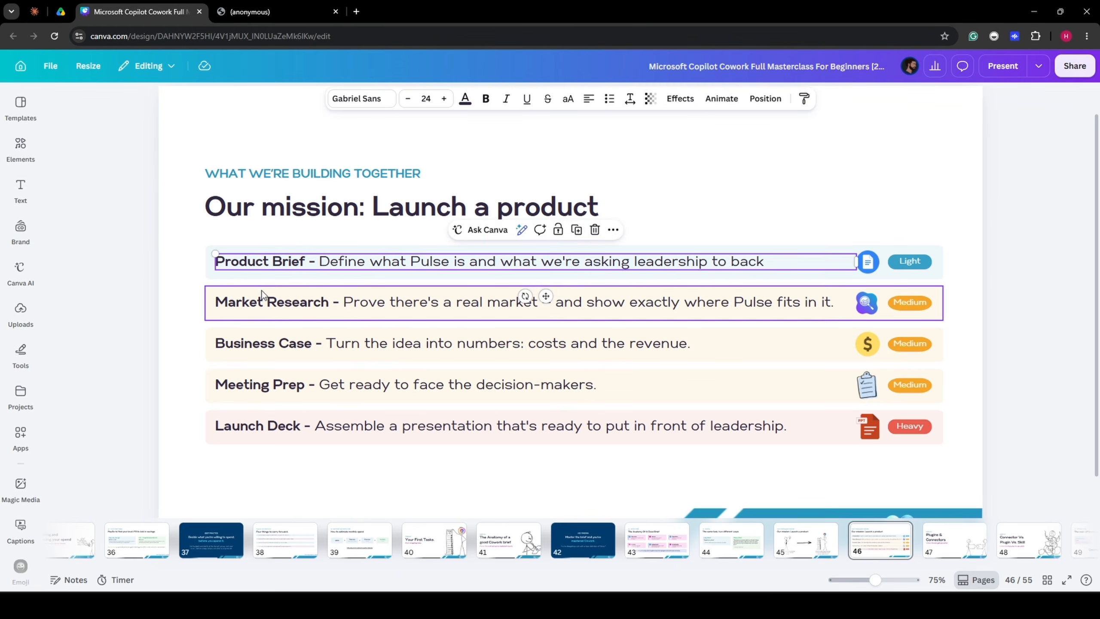
pyautogui.click(259, 302)
pyautogui.click(156, 274)
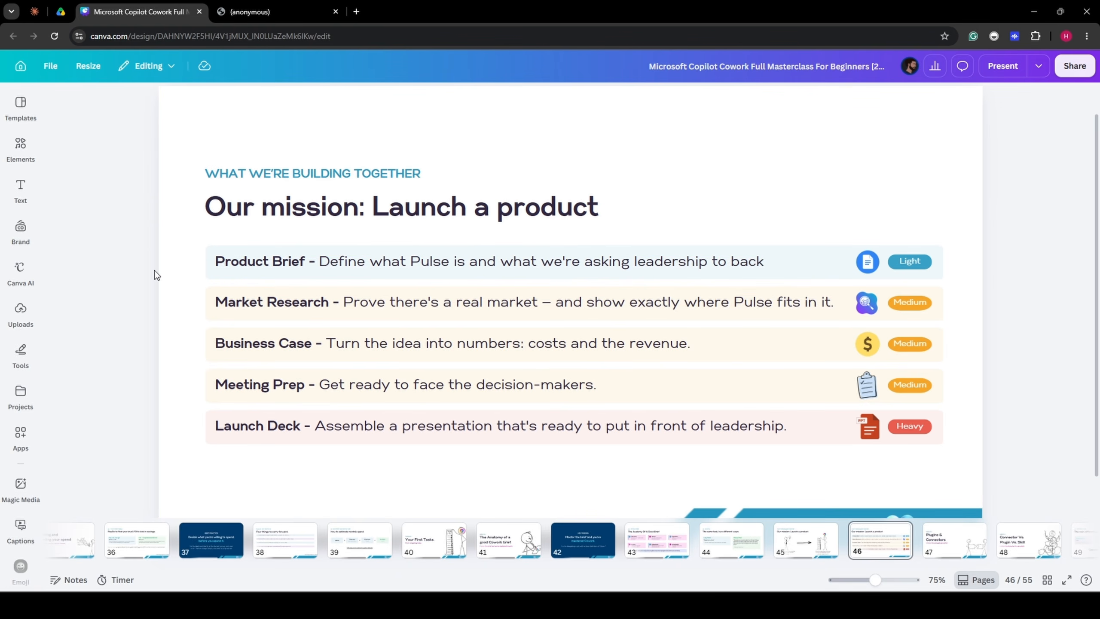
pyautogui.moveTo(172, 256); pyautogui.dragTo(255, 298)
pyautogui.click(182, 292)
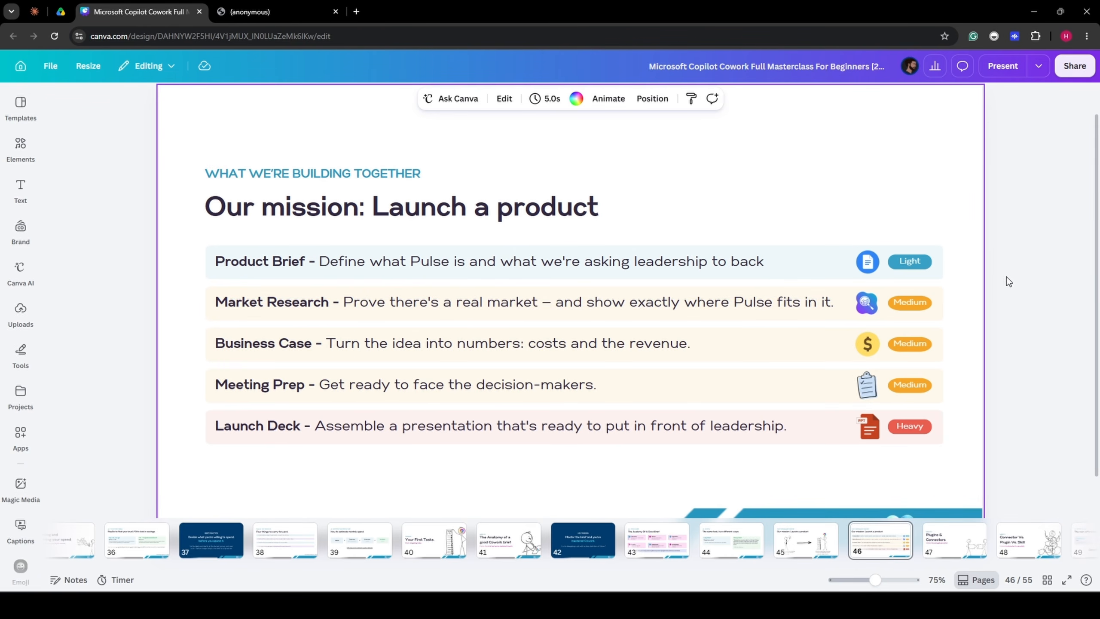
# - Open Northwind-Pulse-Product-Brief.pdf in the browser and read through the brief from the product description to the open questions
pyautogui.click(278, 12)
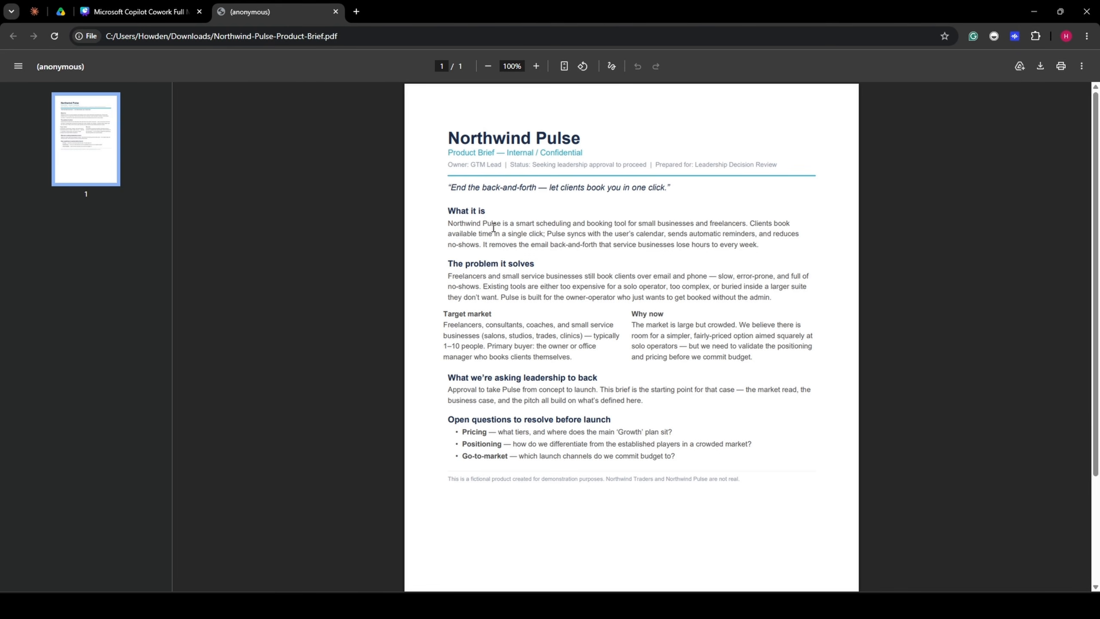
pyautogui.moveTo(453, 222); pyautogui.dragTo(763, 219)
pyautogui.click(763, 219)
pyautogui.scroll(-3, 531, 386)
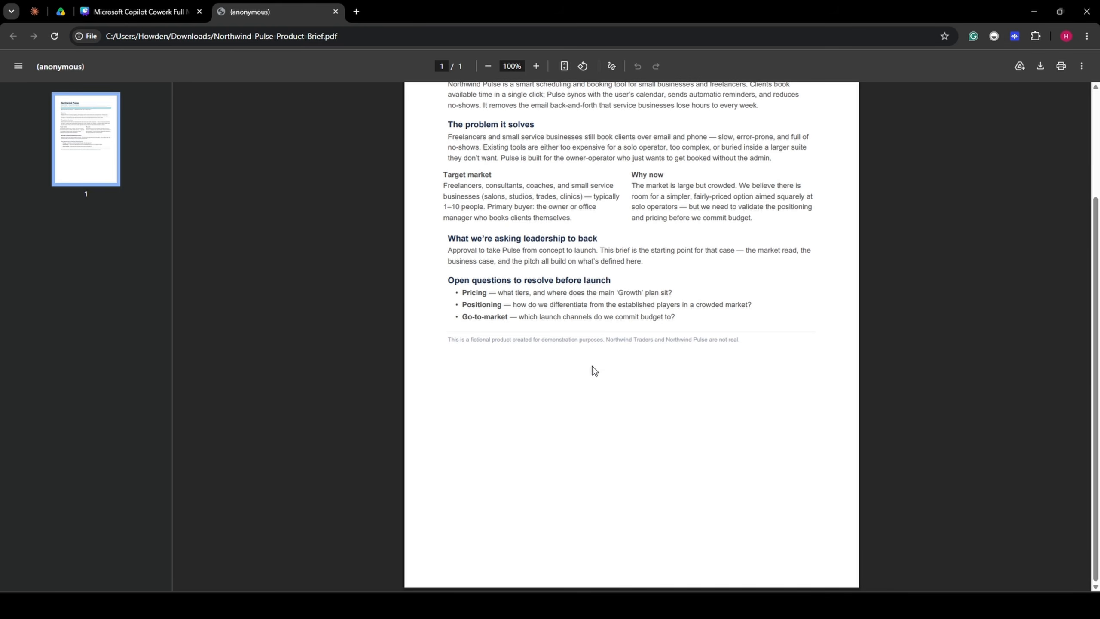
pyautogui.scroll(3, 589, 368)
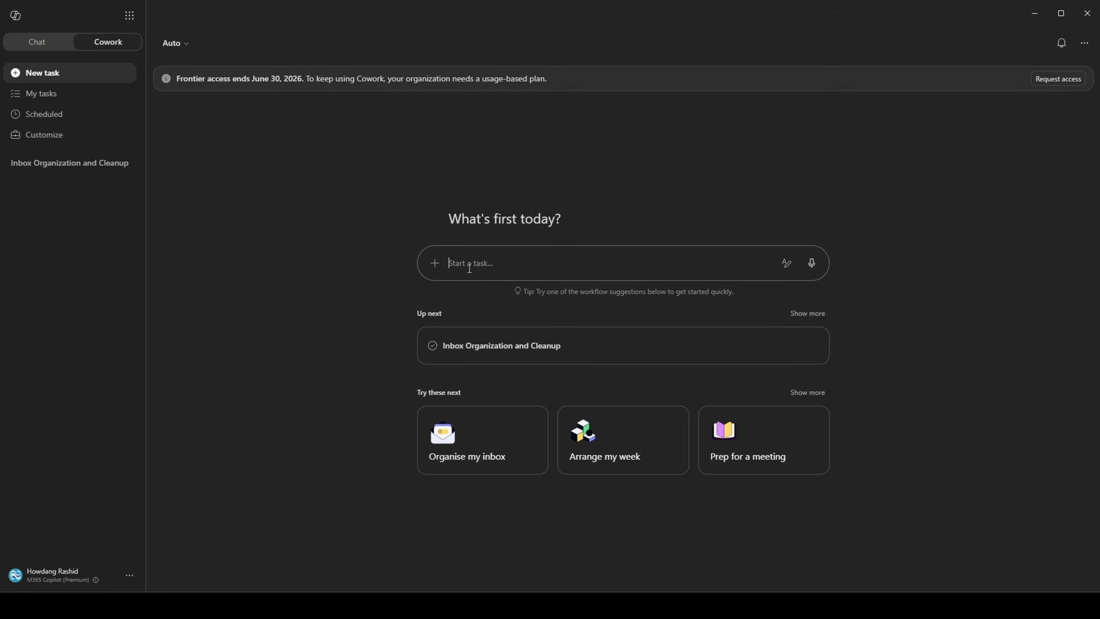
# - Draft a prompt requesting a one-page Word overview of Northwind Pulse with competitor research and open questions, and make its opening sentence a separate paragraph
pyautogui.write("Using the attached product brief, create a polished one-page product overview for Northwind Pulse as a Word document. Pull the key points from the brief — what it is, who it's for, and its value proposition. Then research the online scheduling and booking market, and add a short section covering the three or four main competitors (e.g. Calendly, Acuity, Microsoft Bookings), how each positions itself, and how Pulse is positioned differently. Finish with the three open questions we still need to resolve before launch. Keep it clean, confident, and to one page.")
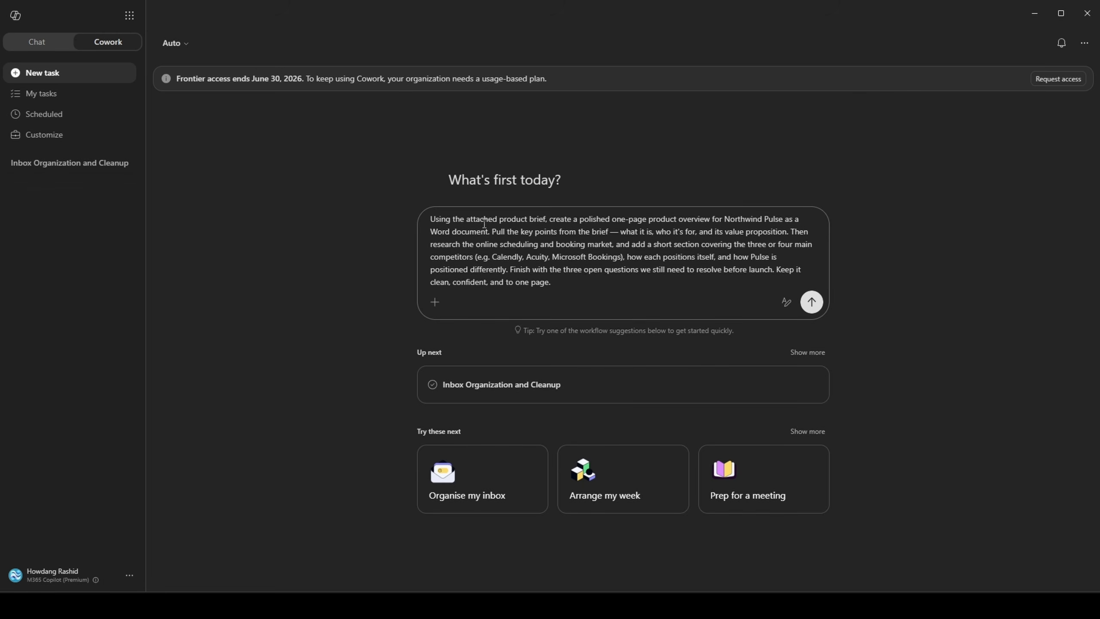
pyautogui.moveTo(555, 222); pyautogui.dragTo(732, 225)
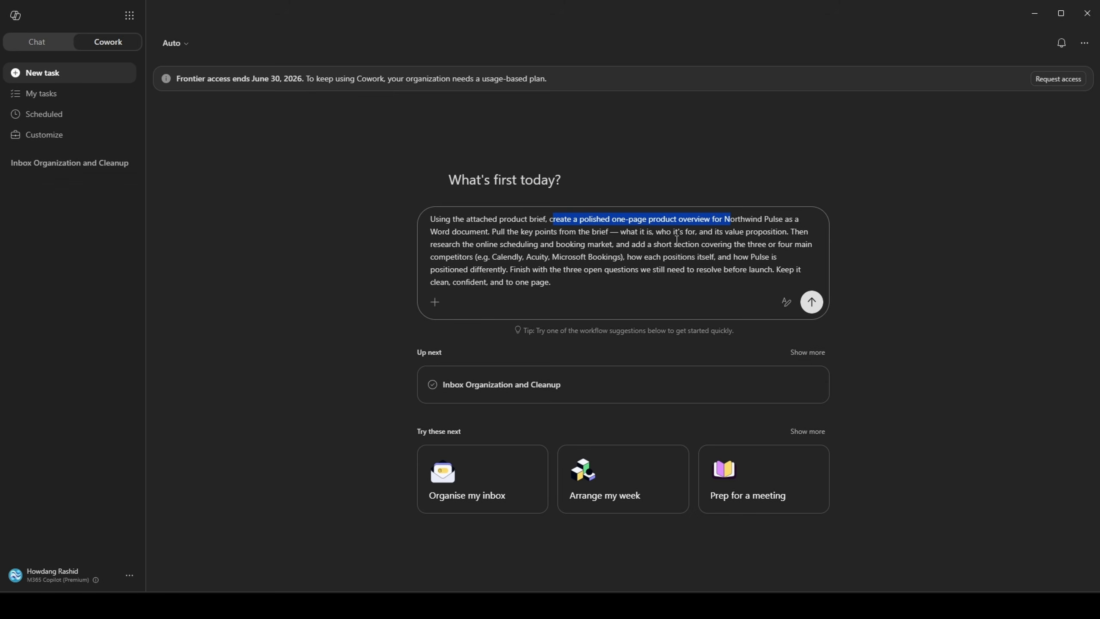
pyautogui.click(631, 243)
pyautogui.moveTo(492, 234); pyautogui.dragTo(430, 232)
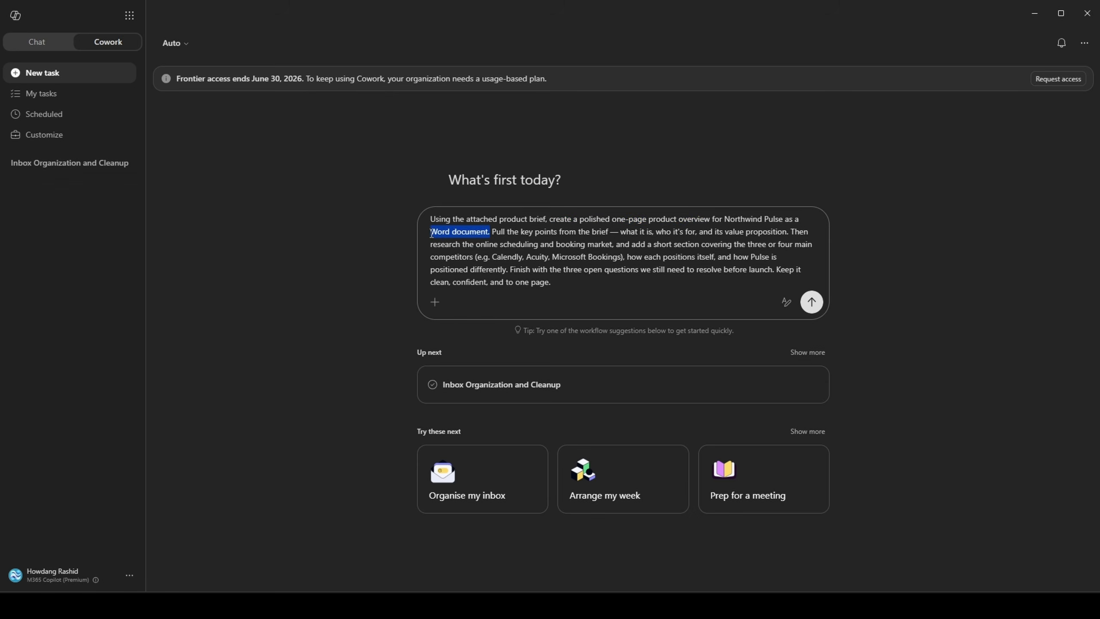
pyautogui.click(486, 230)
pyautogui.click(494, 234)
pyautogui.hotkey('shift', 'Return')
pyautogui.hotkey('shift', 'Return')
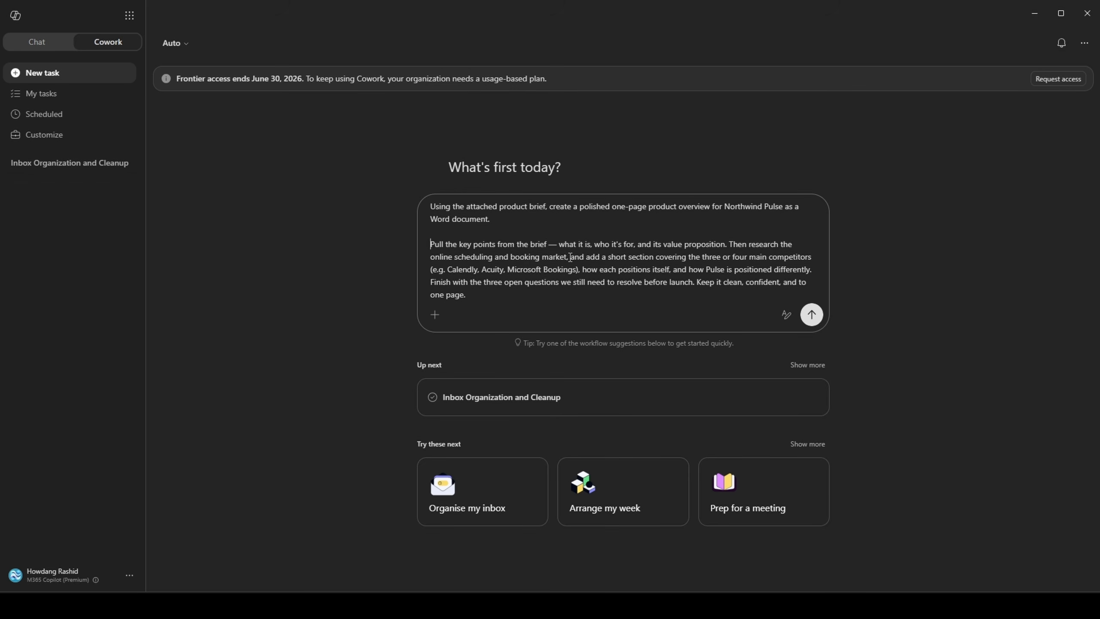
# - Split the prompt's closing instructions, beginning "Finish with the three open questions", into their own paragraph
pyautogui.moveTo(573, 256); pyautogui.dragTo(668, 256)
pyautogui.click(636, 257)
pyautogui.moveTo(456, 269); pyautogui.dragTo(552, 271)
pyautogui.click(573, 272)
pyautogui.click(429, 282)
pyautogui.hotkey('shift', 'Return')
pyautogui.hotkey('shift', 'Return')
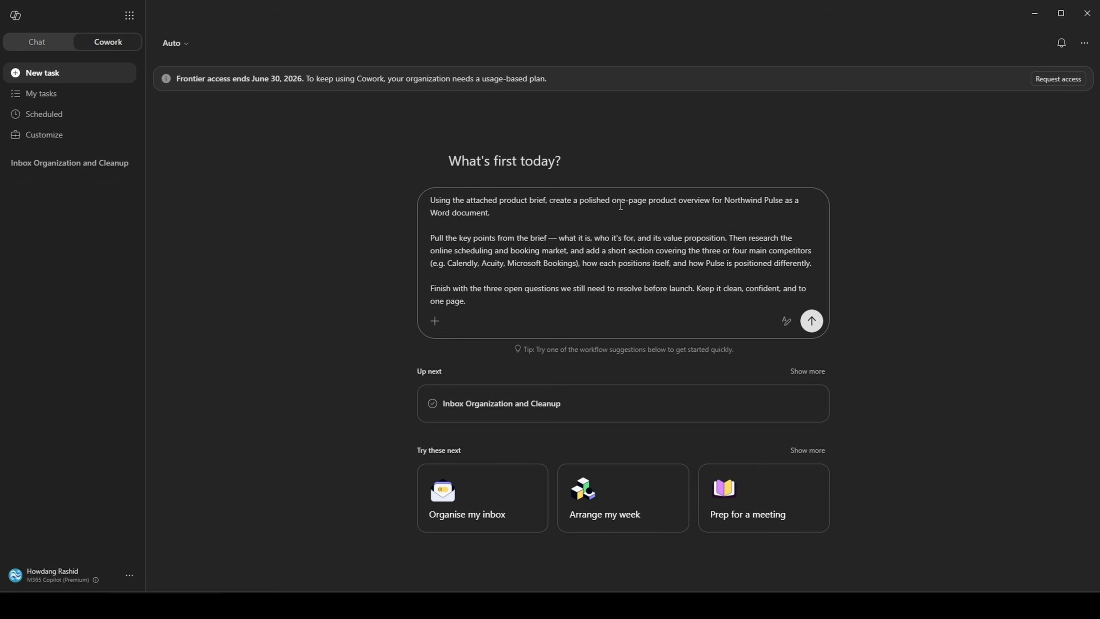
# - Set the product overview's requested length to three-page in the prompt's opening sentence
pyautogui.moveTo(614, 199); pyautogui.dragTo(705, 200)
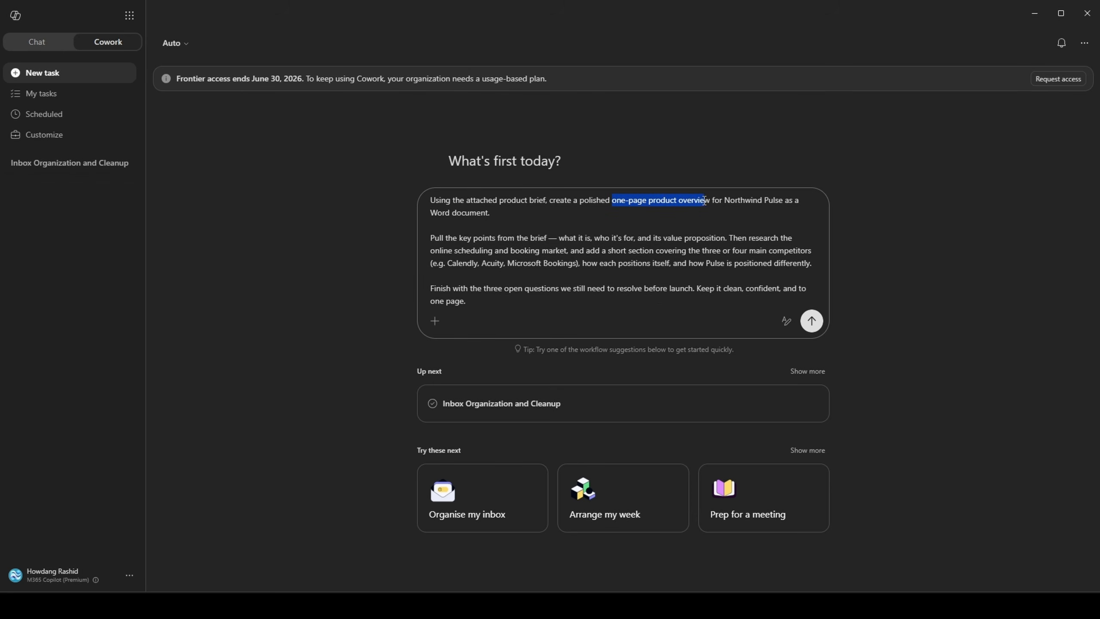
pyautogui.click(683, 200)
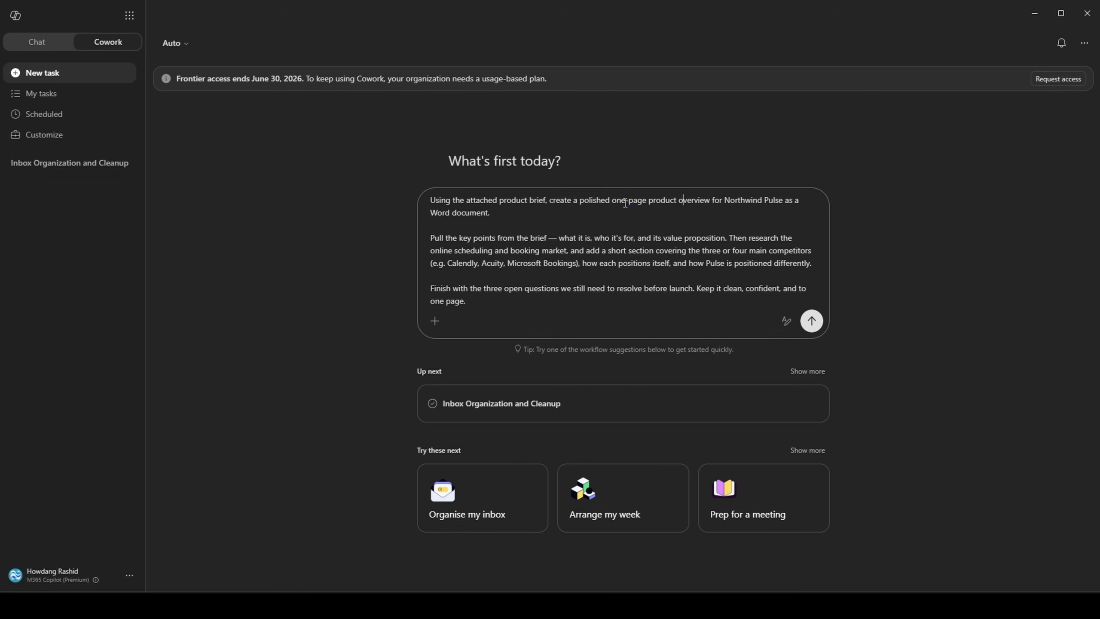
pyautogui.moveTo(625, 203); pyautogui.dragTo(616, 203)
pyautogui.write('three')
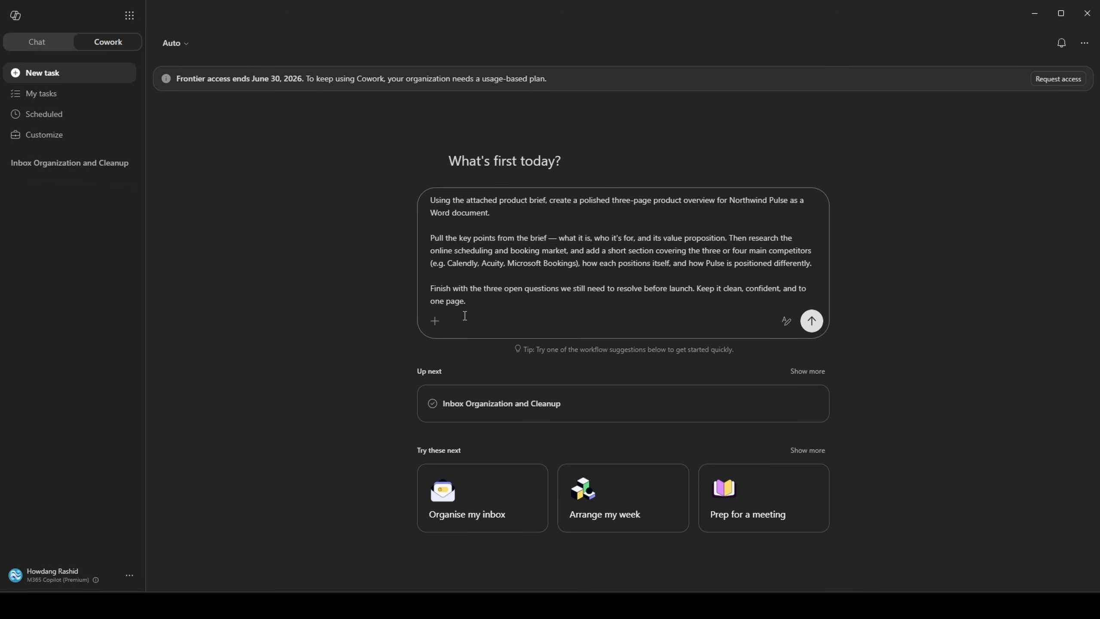
# - Attach Northwind-Pulse-Product-Brief.pdf to the prompt and submit the task
pyautogui.click(436, 322)
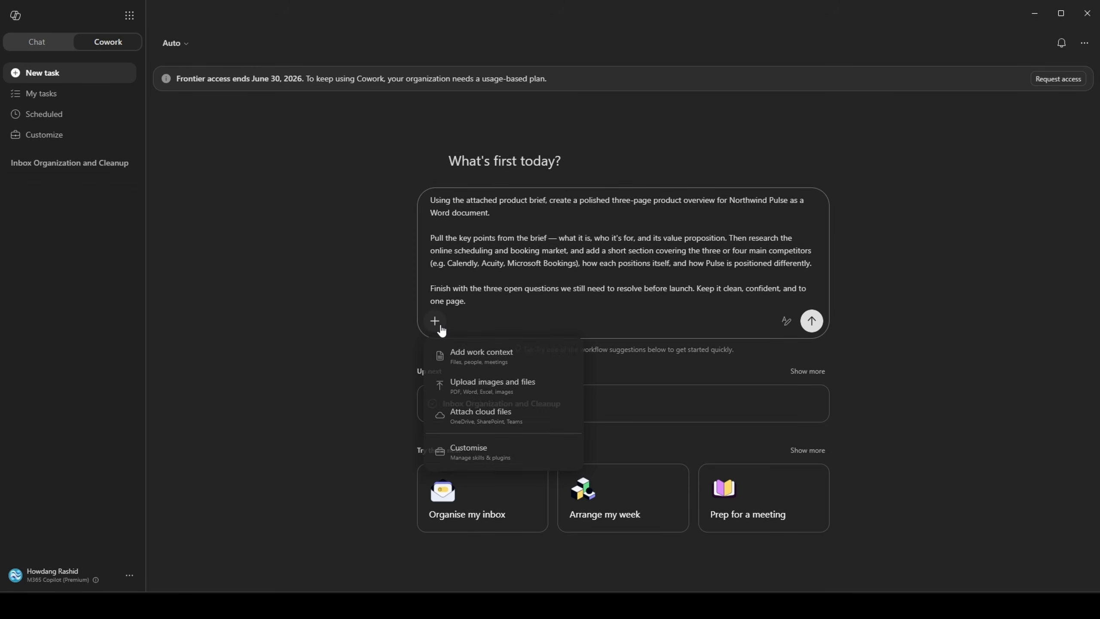
pyautogui.click(494, 386)
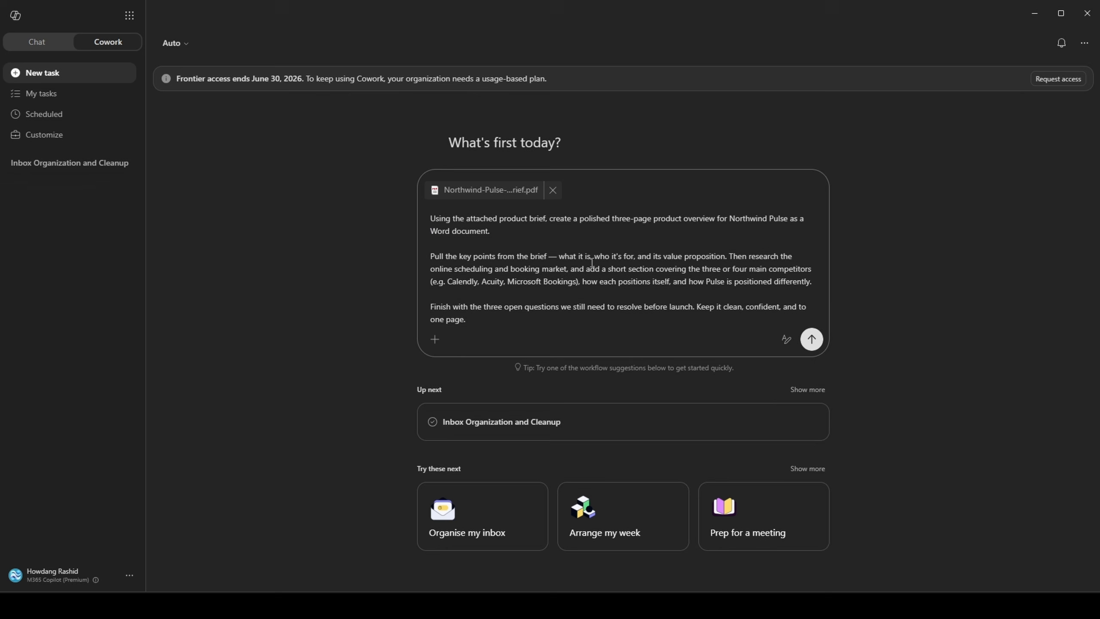
pyautogui.click(810, 339)
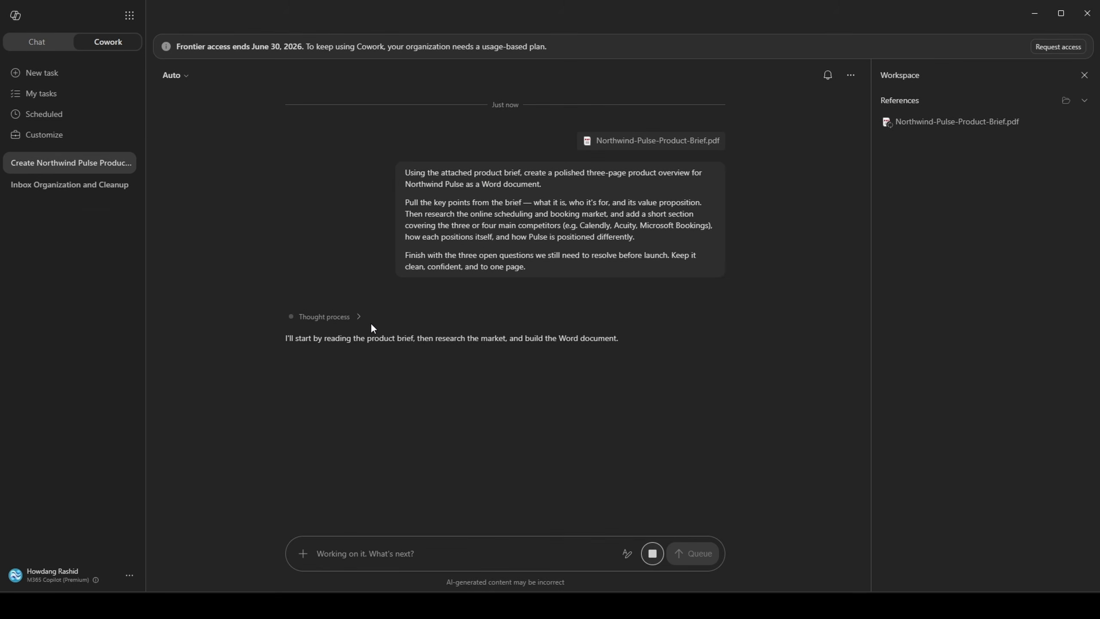
# - Read the task's opening plan and expand the web search sources and the thought process beneath them
pyautogui.moveTo(286, 339); pyautogui.dragTo(619, 342)
pyautogui.click(596, 343)
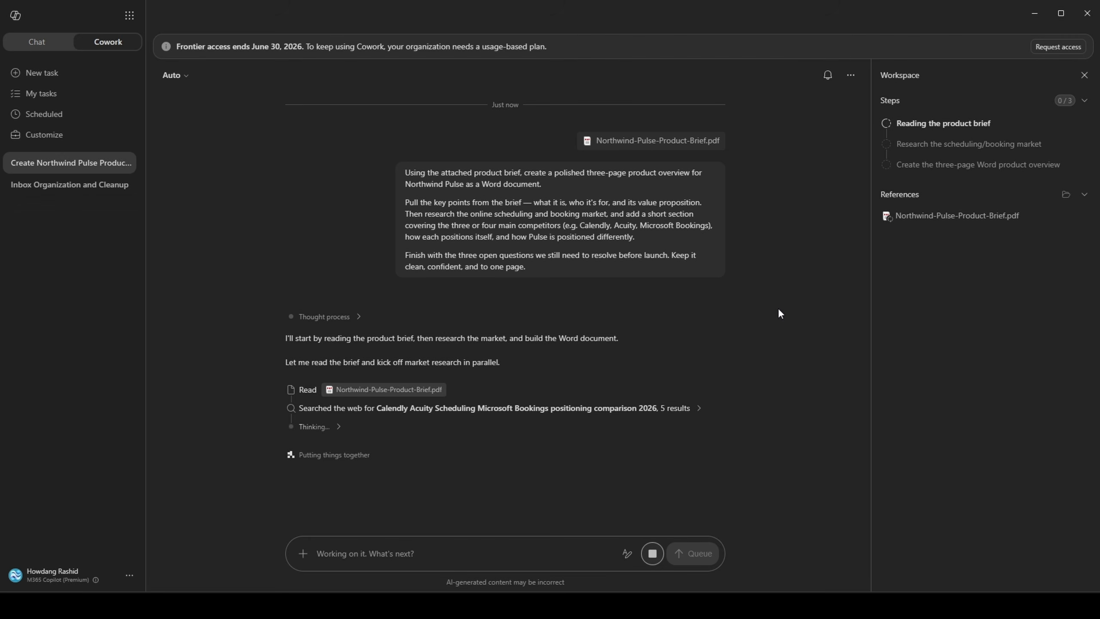
pyautogui.click(685, 412)
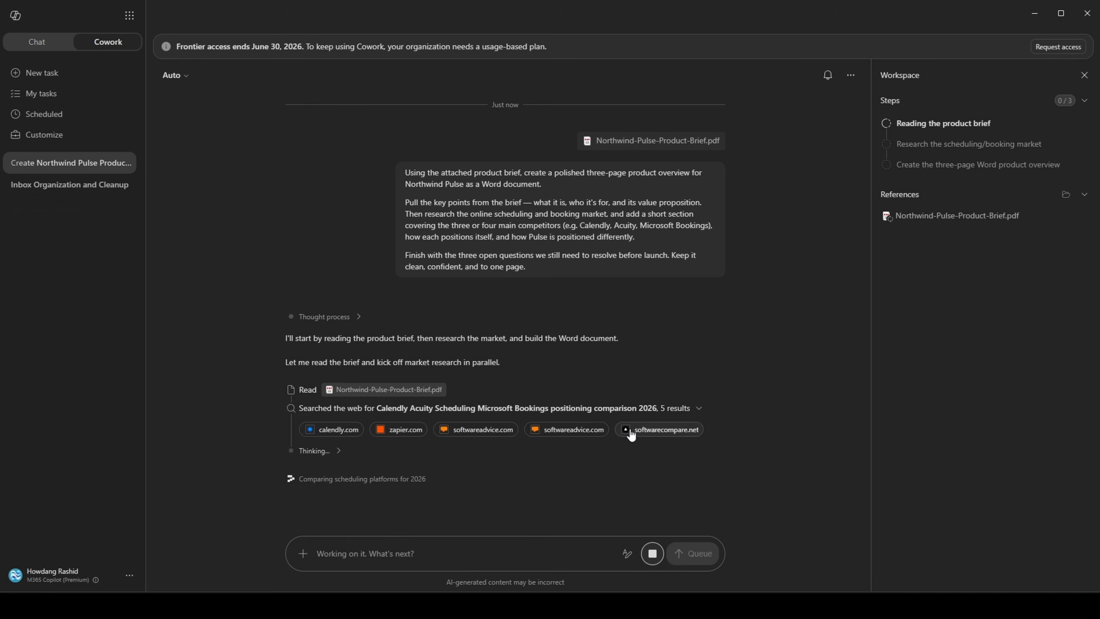
pyautogui.click(359, 433)
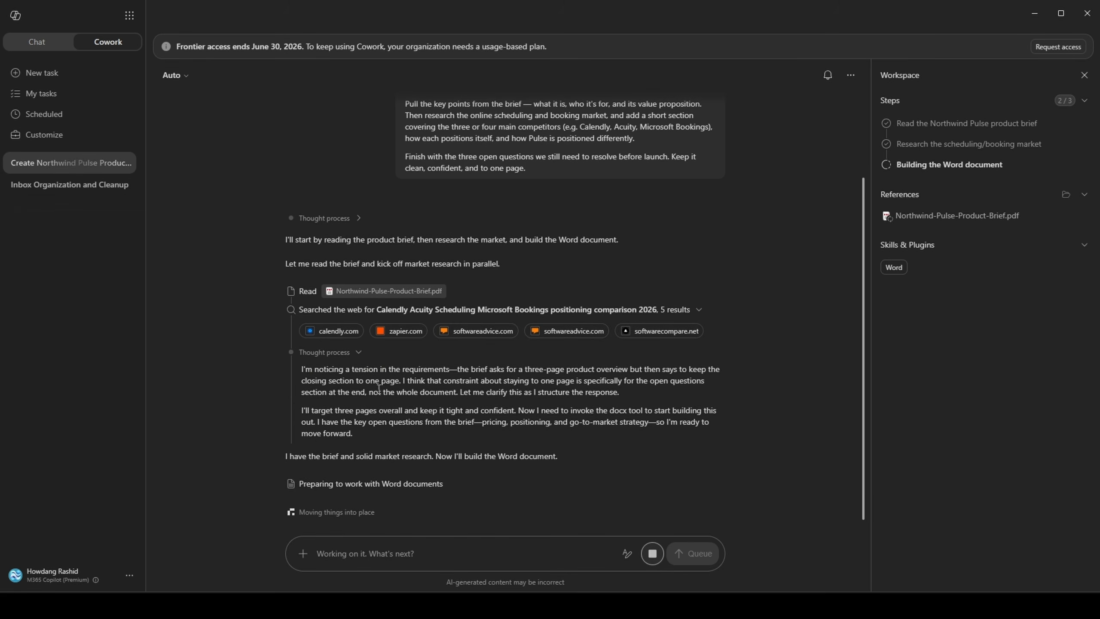
# - Examine the expanded thought process on how the document's page-length requirements are interpreted
pyautogui.moveTo(354, 371); pyautogui.dragTo(424, 372)
pyautogui.click(458, 374)
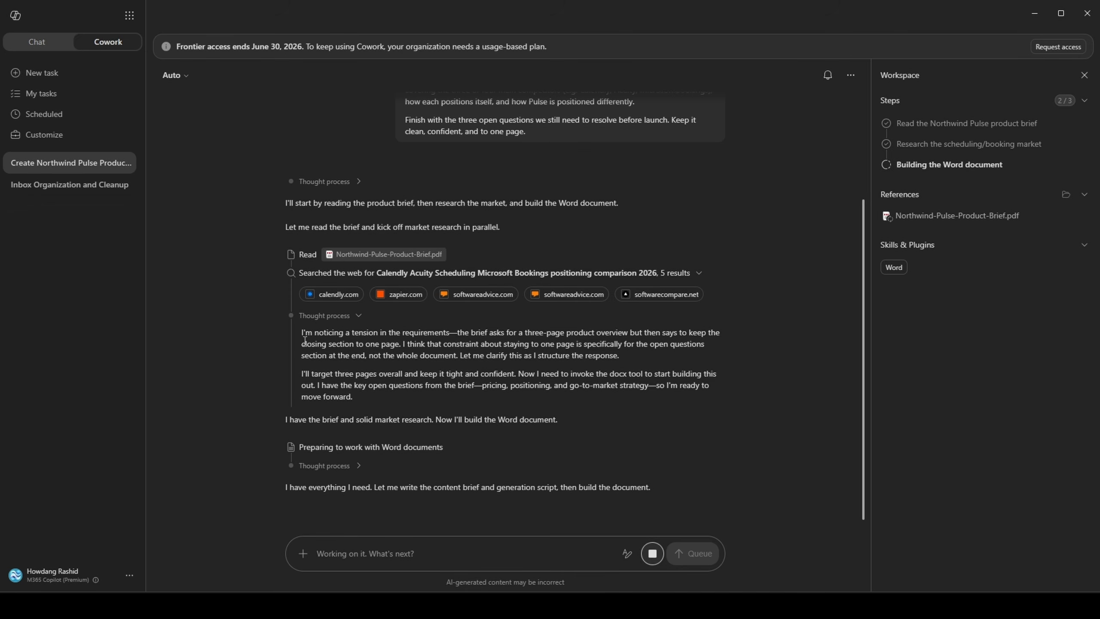
pyautogui.moveTo(320, 341); pyautogui.dragTo(398, 343)
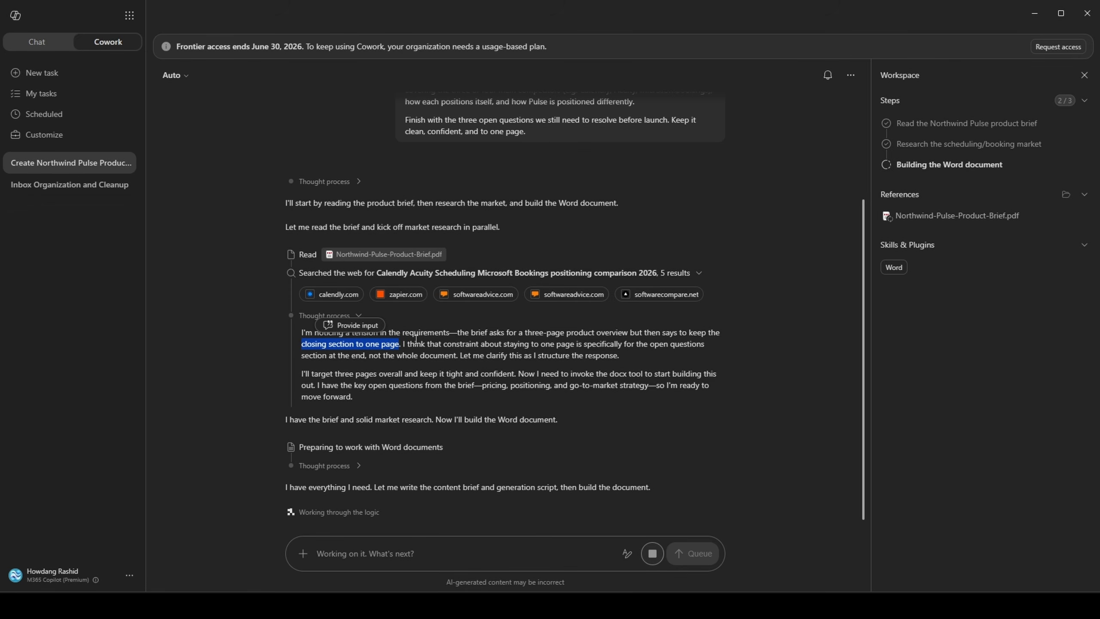
pyautogui.moveTo(523, 332); pyautogui.dragTo(701, 334)
pyautogui.click(700, 334)
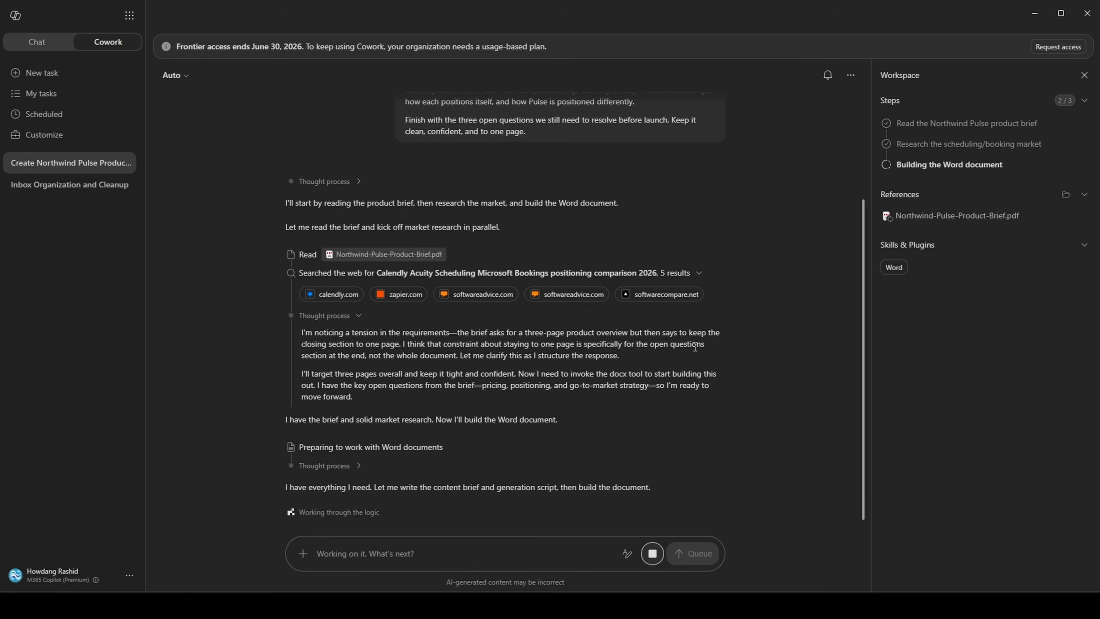
pyautogui.moveTo(300, 332); pyautogui.dragTo(378, 396)
pyautogui.click(378, 397)
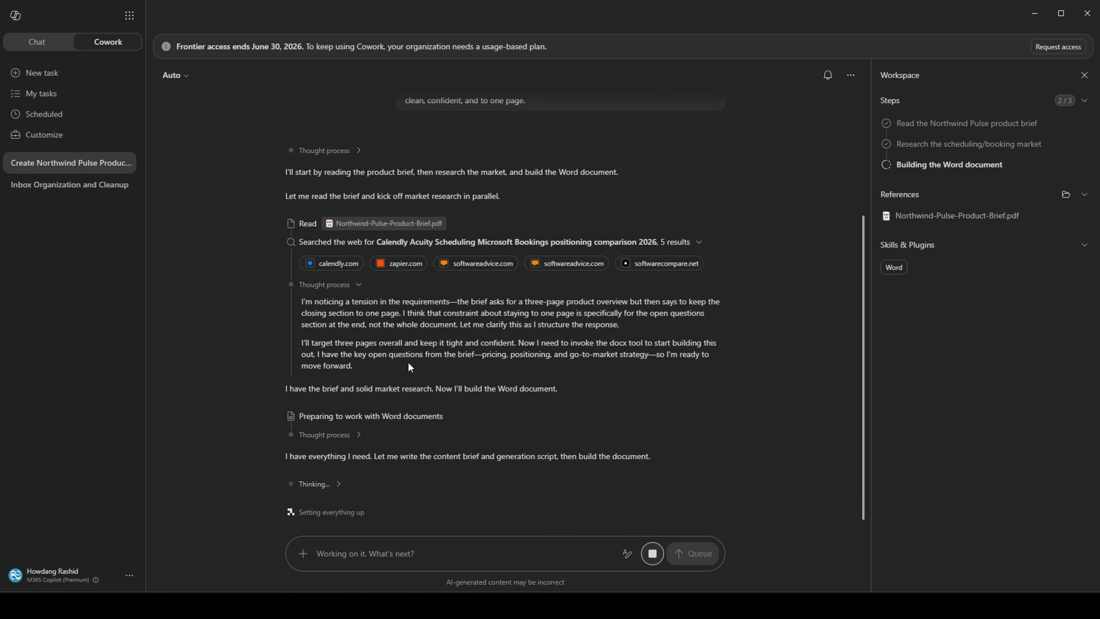
# - Review the page-length wording in the submitted prompt and expand the thought processes for structuring and generating the Word document
pyautogui.scroll(2, 500, 263)
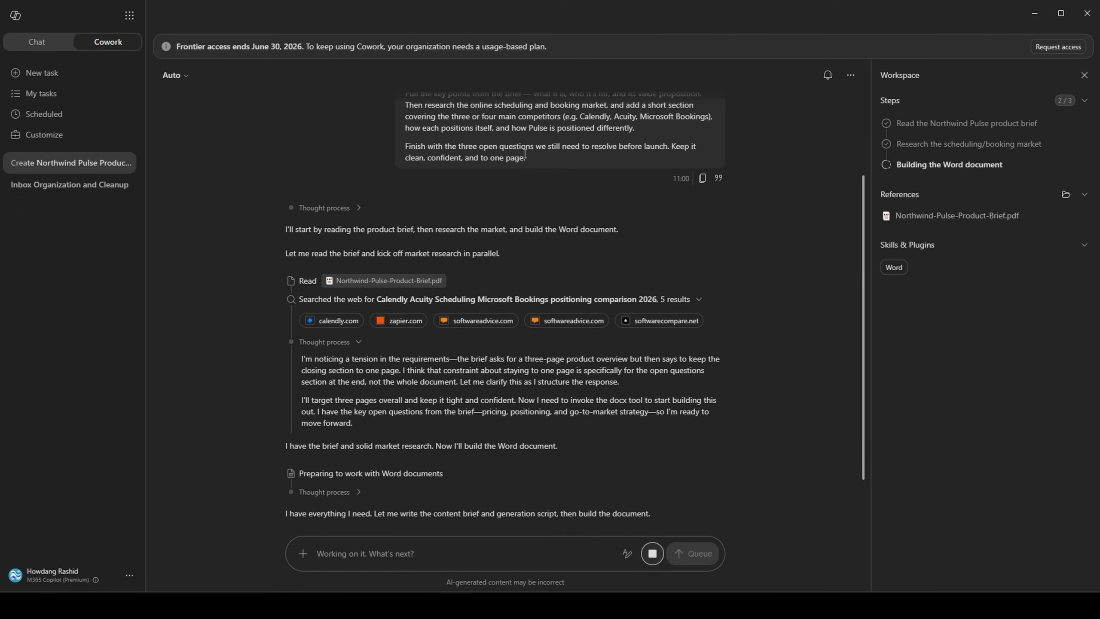
pyautogui.moveTo(526, 158); pyautogui.dragTo(490, 157)
pyautogui.scroll(4, 493, 181)
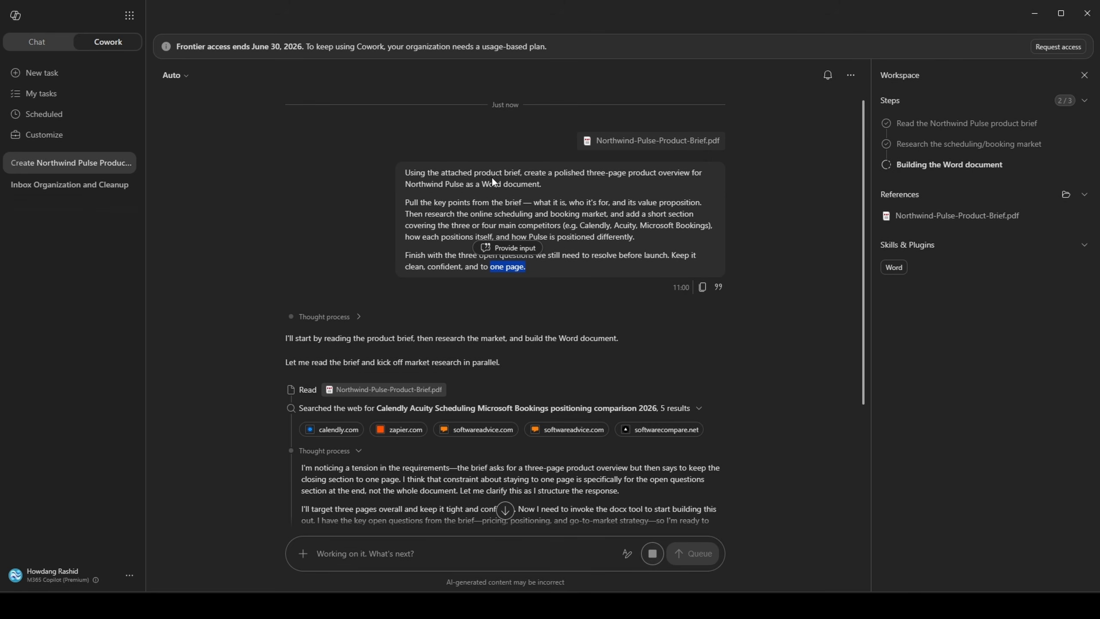
pyautogui.moveTo(587, 172); pyautogui.dragTo(626, 172)
pyautogui.scroll(-6, 596, 225)
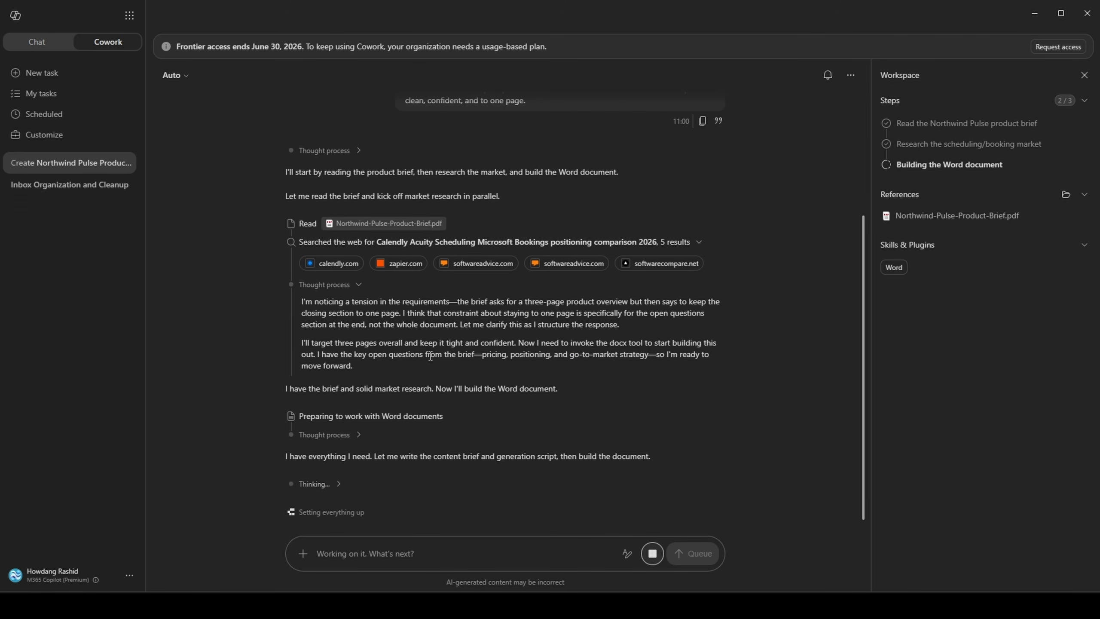
pyautogui.click(338, 435)
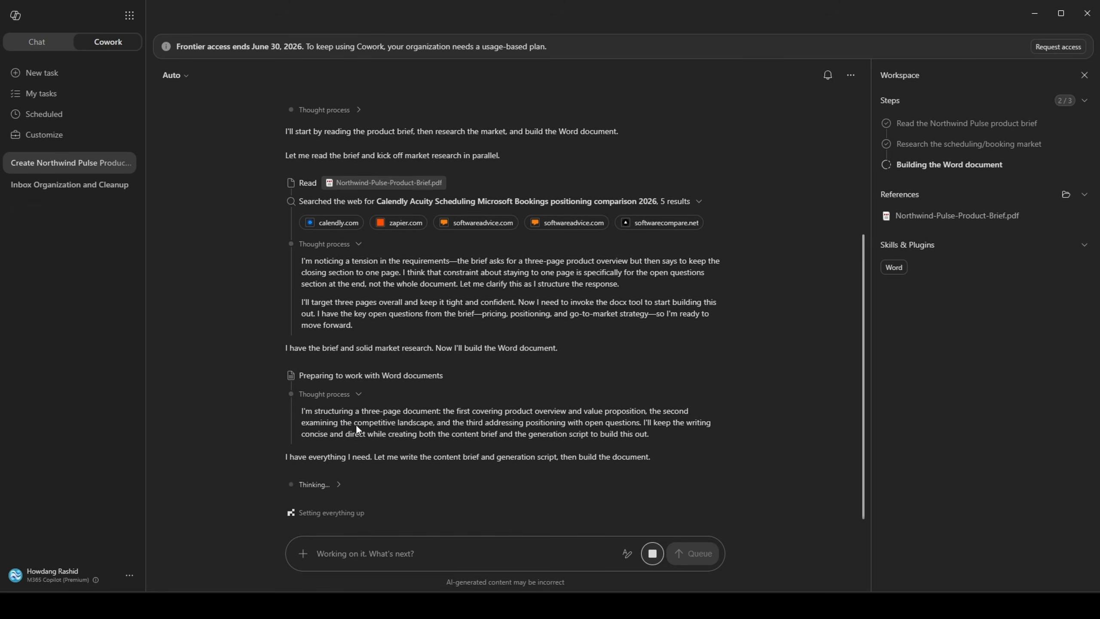
pyautogui.click(339, 484)
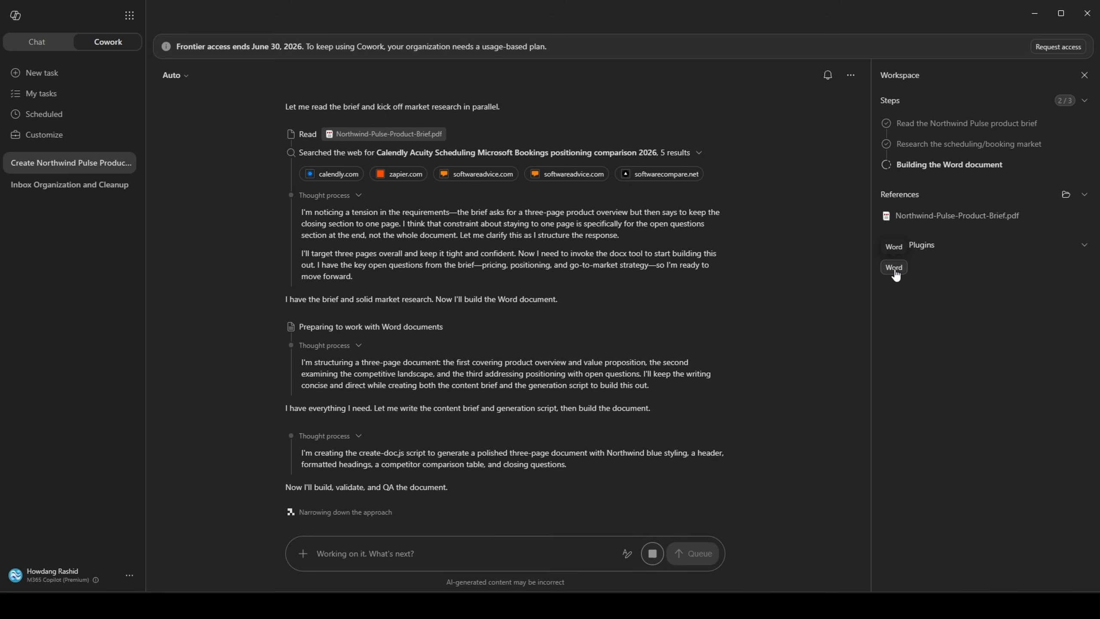
# - View the built-in Word skill's details, browse the full list of built-in skills, and return to the Northwind Pulse task
pyautogui.click(894, 267)
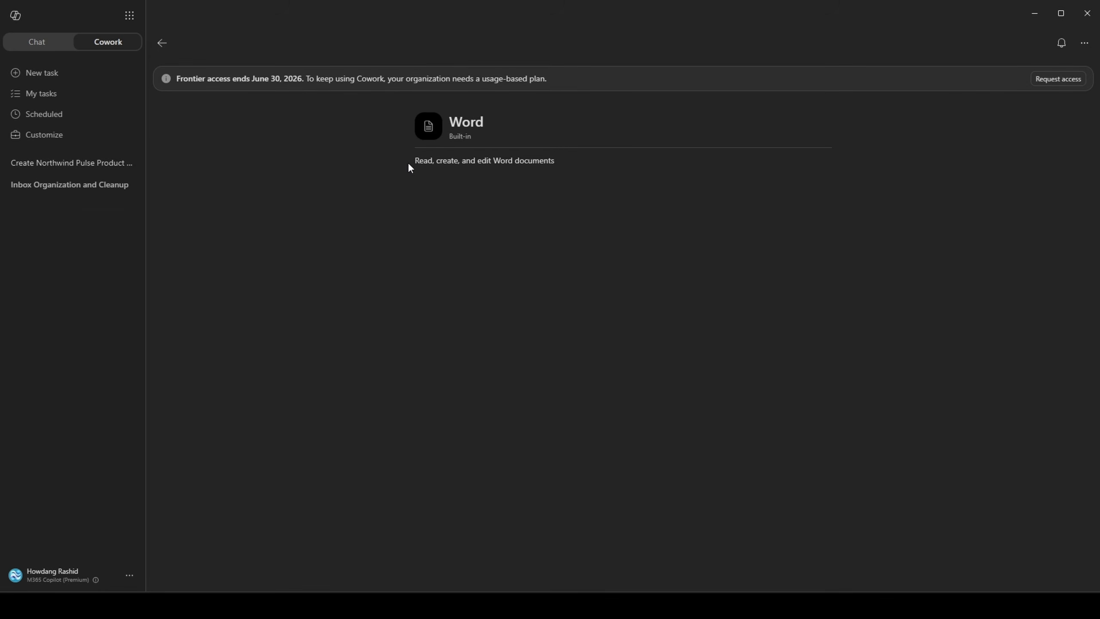
pyautogui.moveTo(450, 137); pyautogui.dragTo(482, 136)
pyautogui.click(481, 136)
pyautogui.click(89, 134)
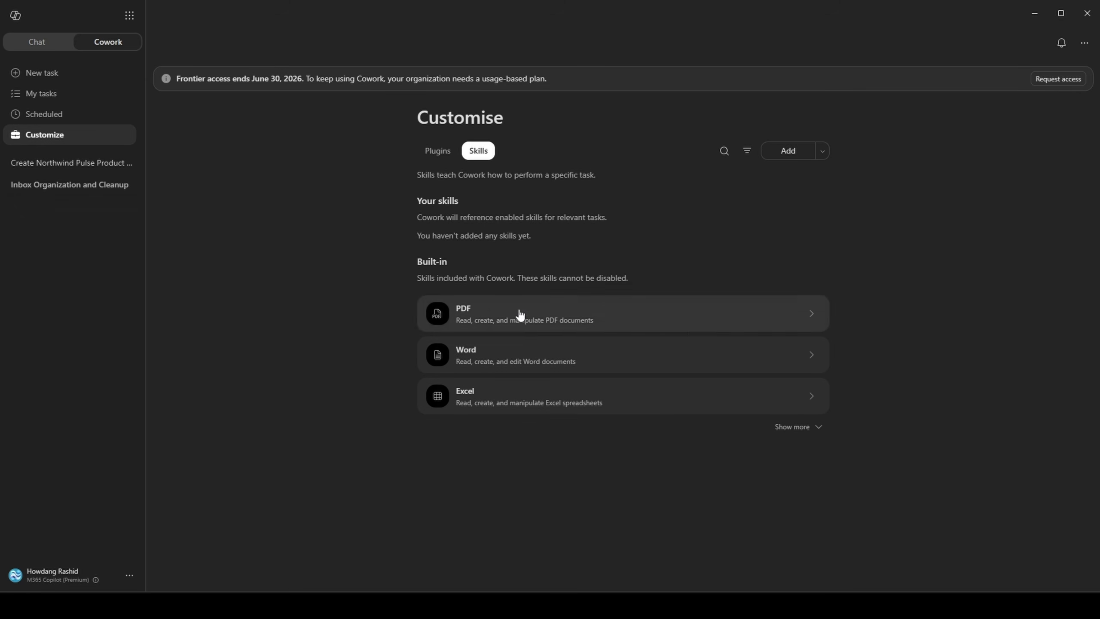
pyautogui.click(793, 427)
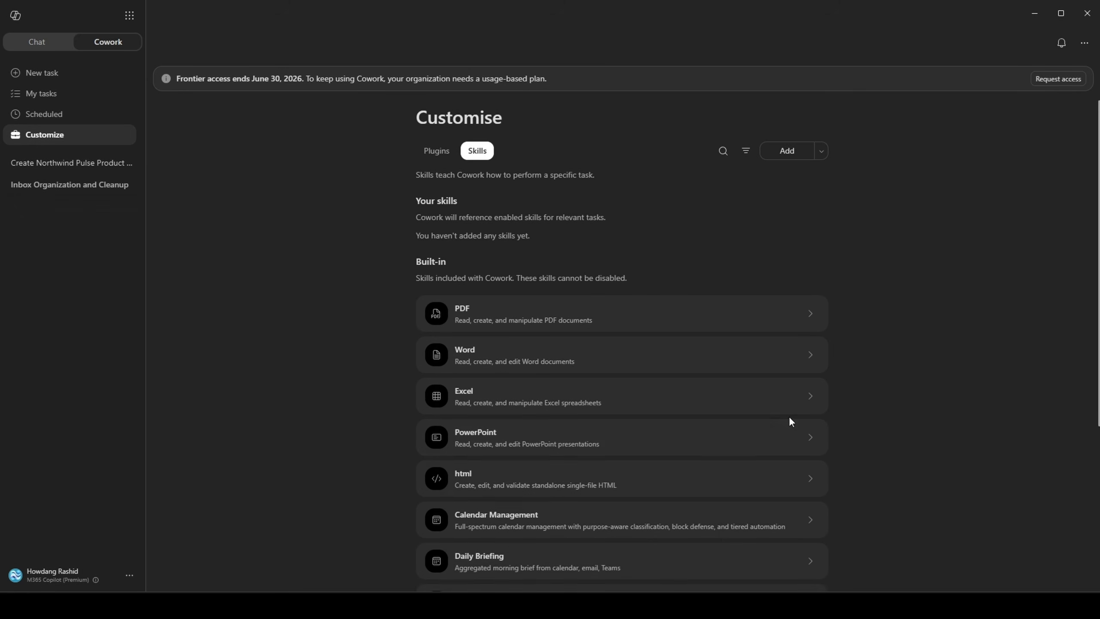
pyautogui.scroll(-1, 786, 421)
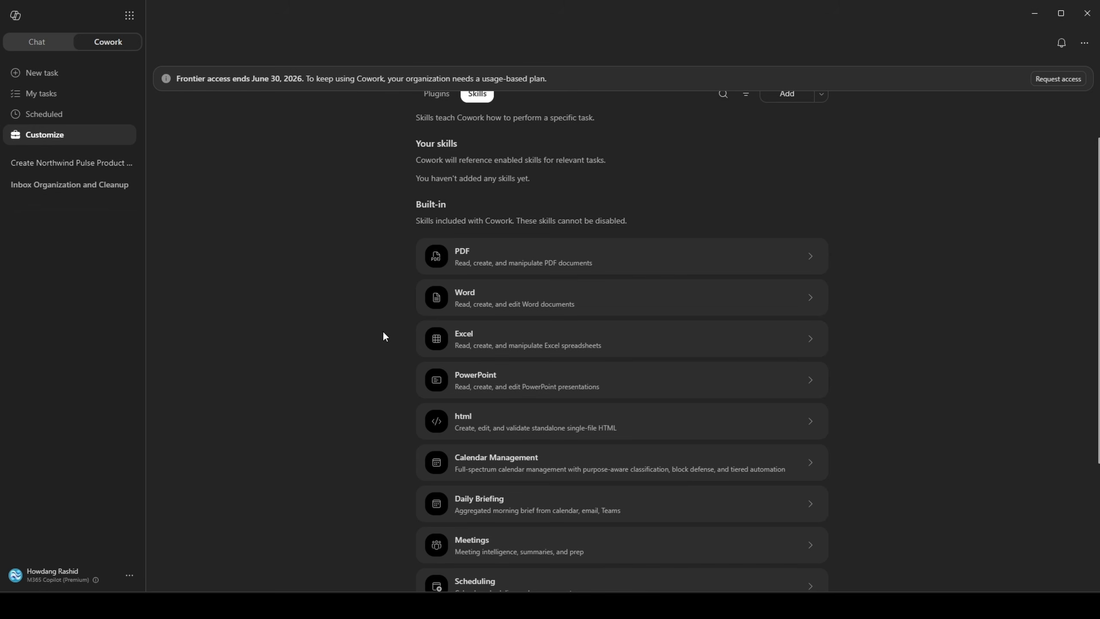
pyautogui.click(104, 163)
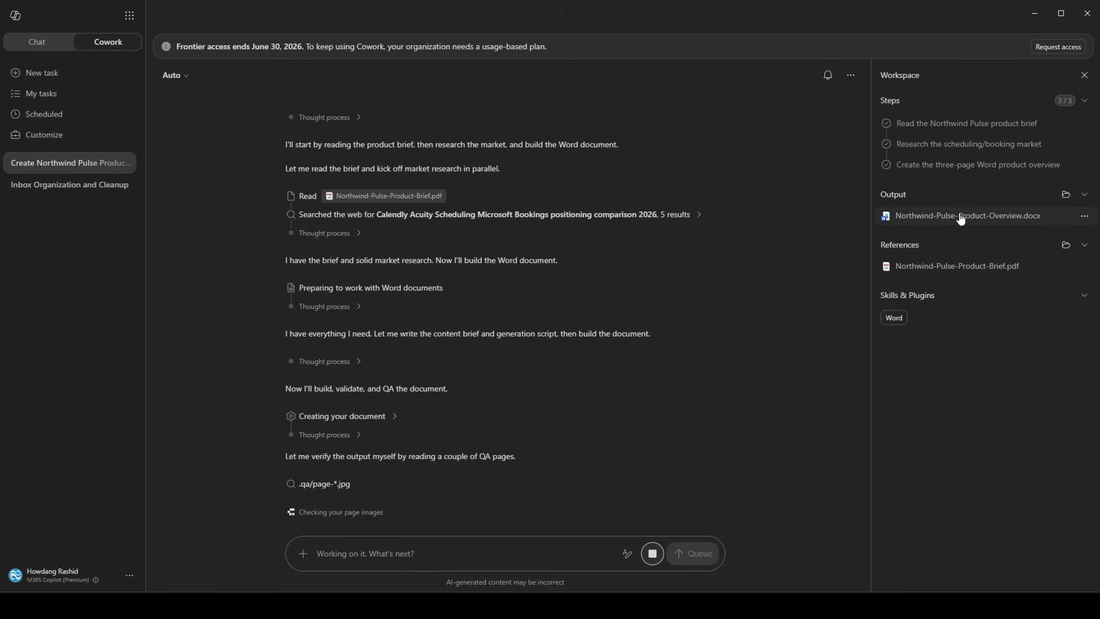
# - Open Northwind-Pulse-Product-Overview.docx and read through its product summary, competitive landscape, positioning and open questions
pyautogui.moveTo(939, 221)
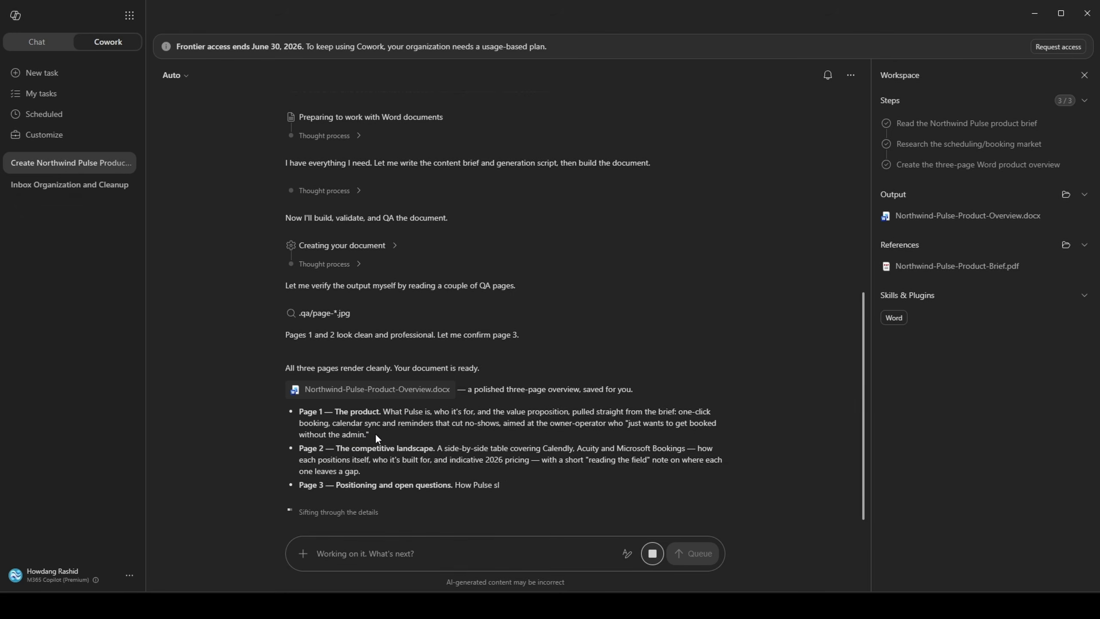
pyautogui.click(953, 216)
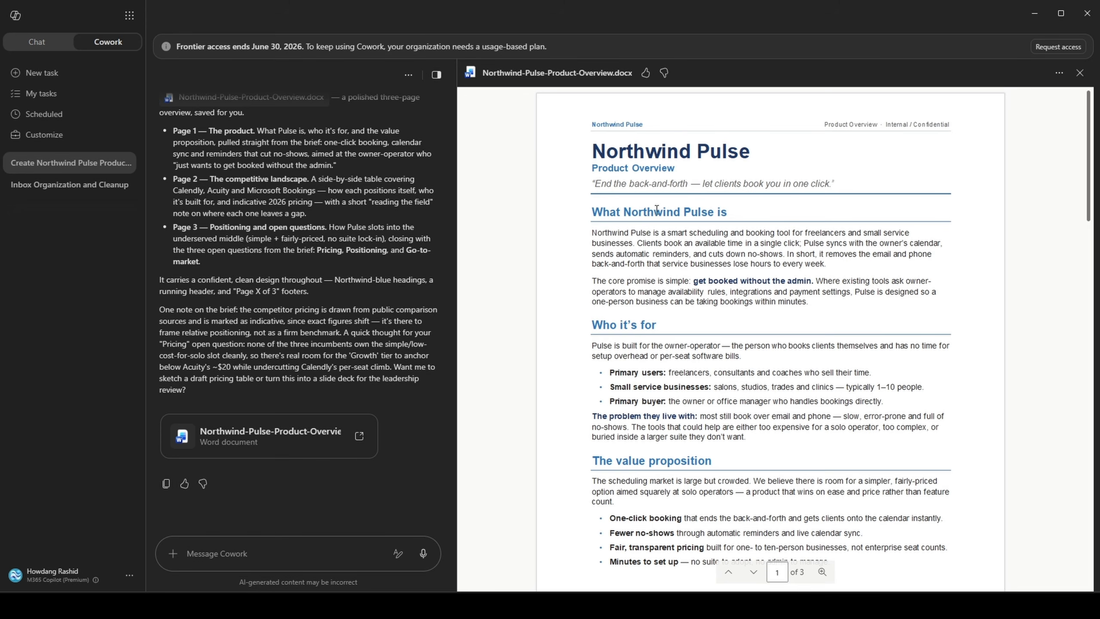
pyautogui.scroll(-4, 671, 273)
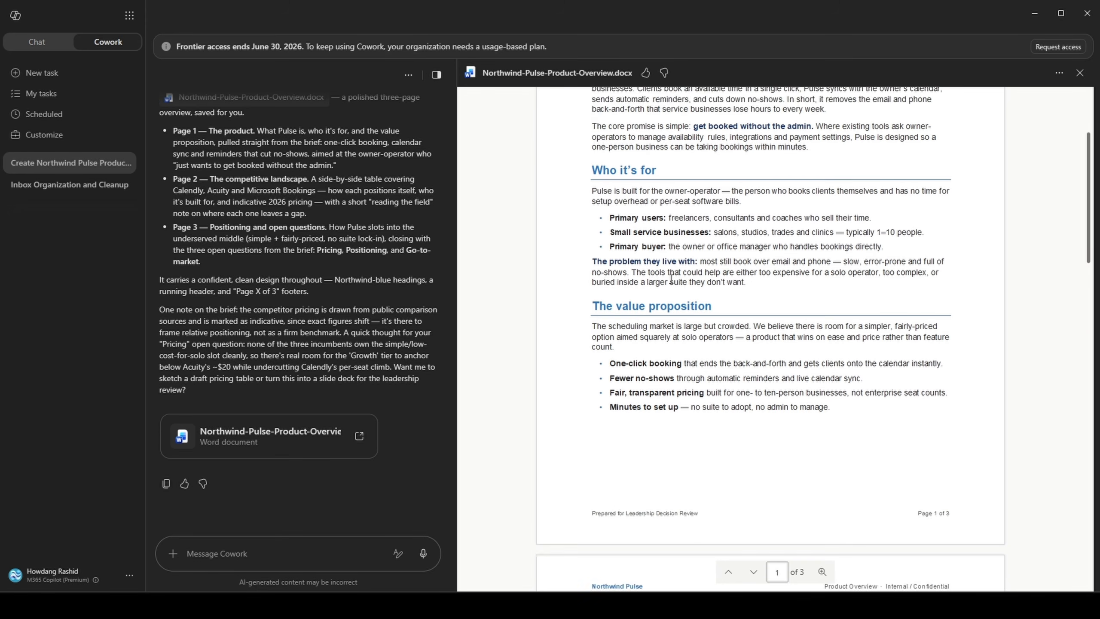
pyautogui.moveTo(594, 255); pyautogui.dragTo(675, 256)
pyautogui.scroll(-6, 675, 261)
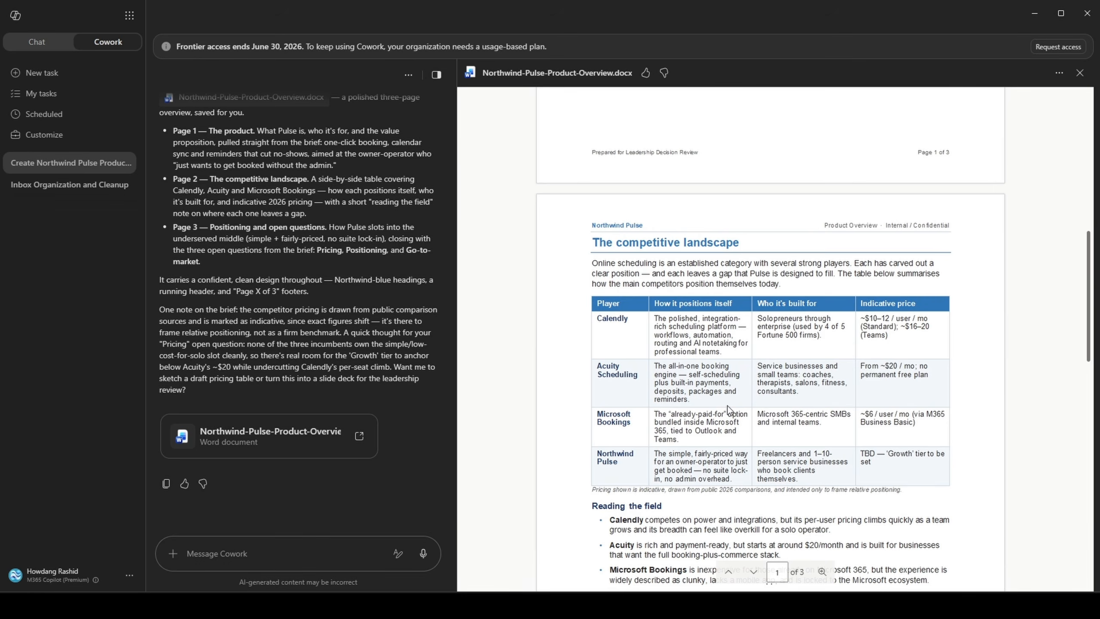
pyautogui.scroll(-12, 759, 363)
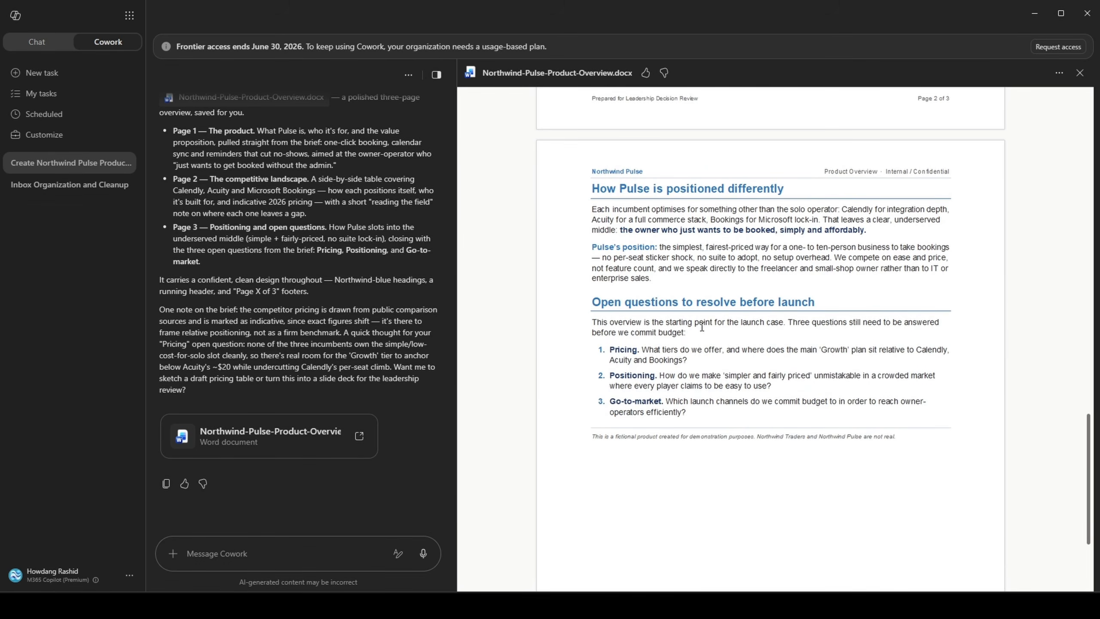
pyautogui.moveTo(612, 350); pyautogui.dragTo(771, 388)
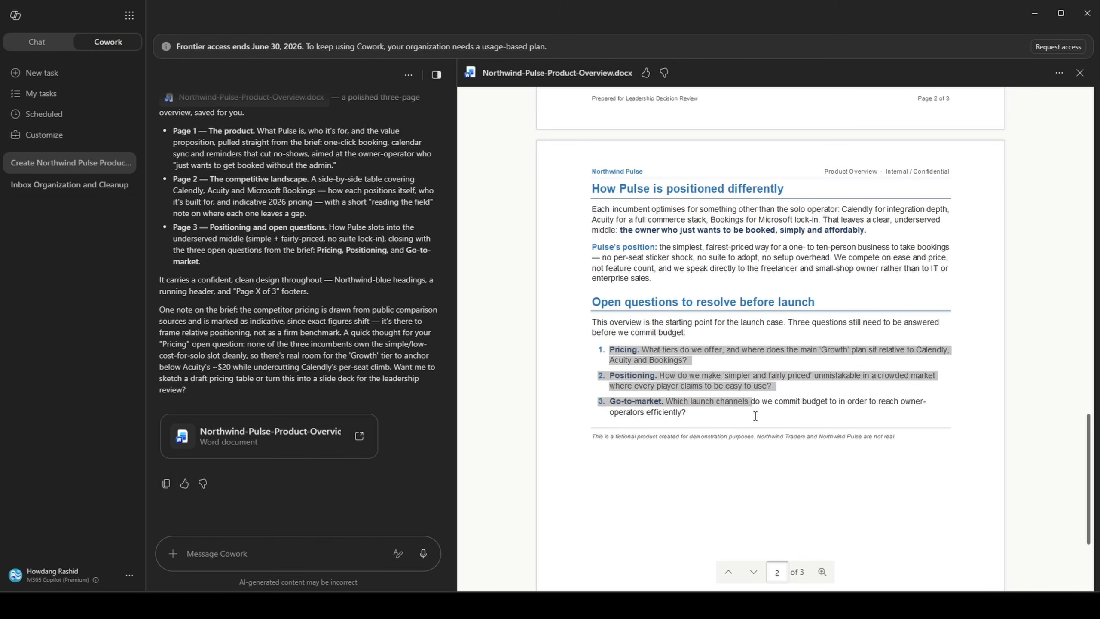
pyautogui.click(756, 421)
pyautogui.scroll(20, 754, 408)
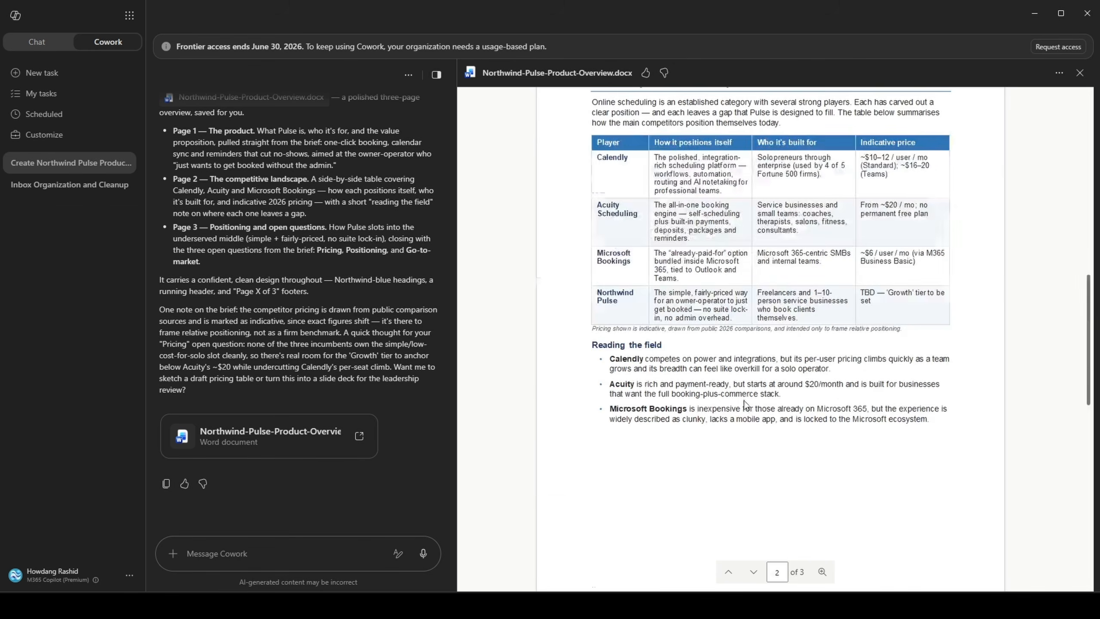
# - Close the product overview and draft a prompt for a simple Northwind Pulse business case spreadsheet covering pricing tiers, first-year revenue, costs and break-even
pyautogui.scroll(3, 746, 399)
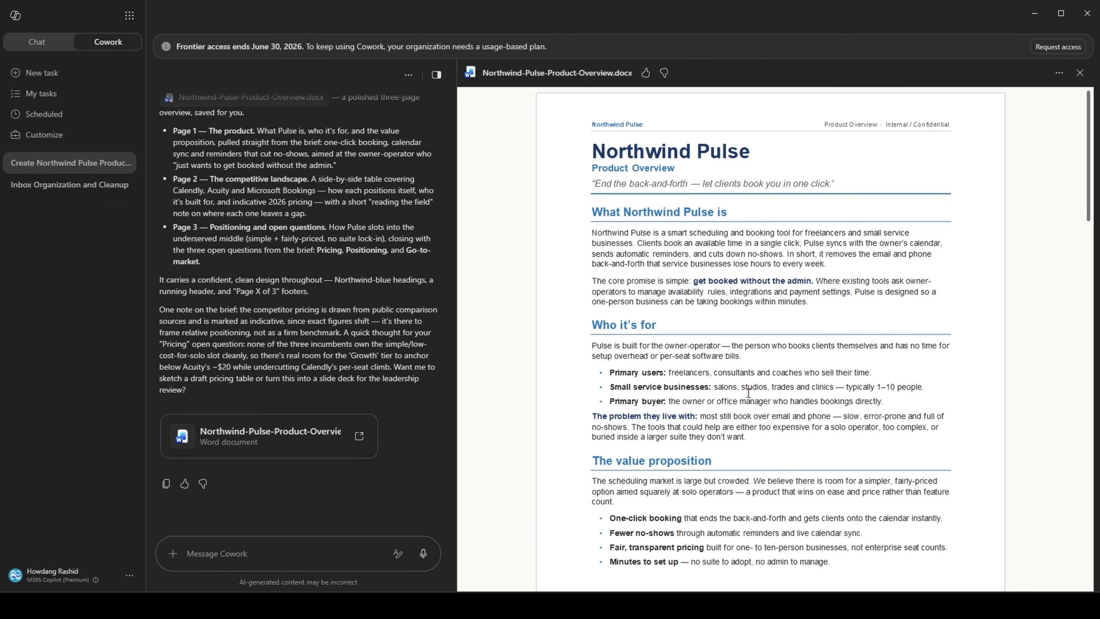
pyautogui.click(1080, 73)
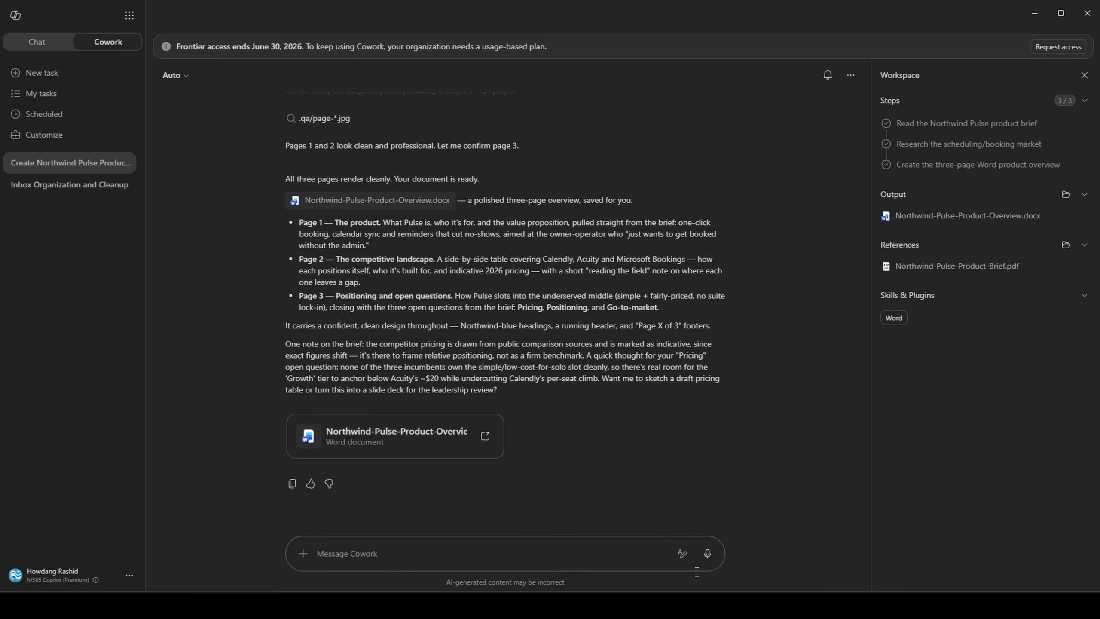
pyautogui.click(714, 605)
pyautogui.click(166, 13)
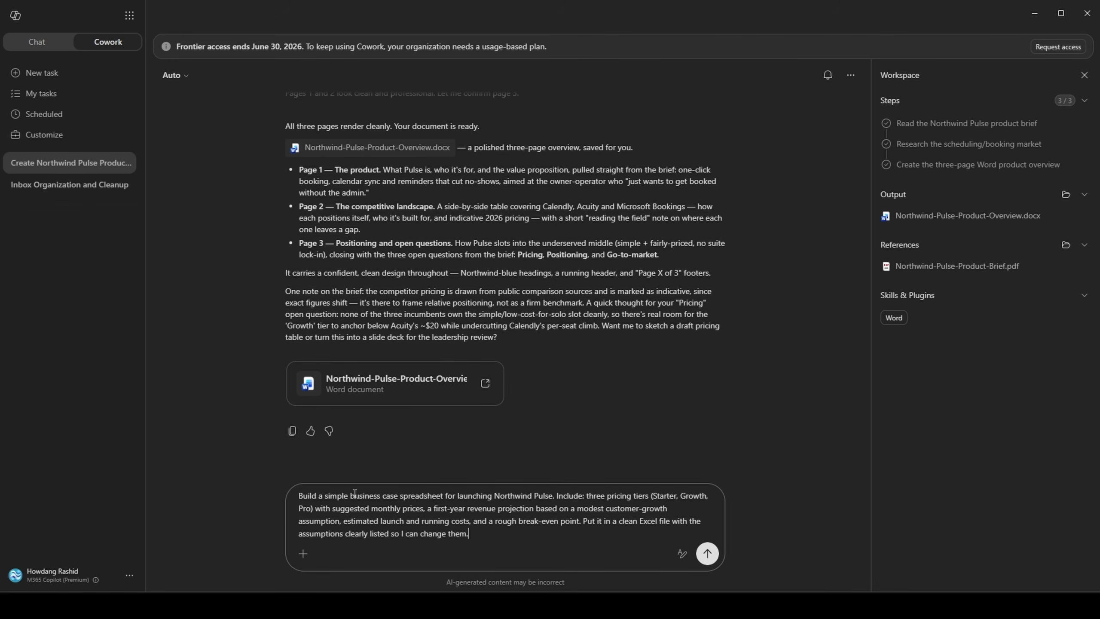
# - Replace the word "simple" with "detailed" in the drafted business case prompt
pyautogui.doubleClick(342, 496)
pyautogui.write('deta')
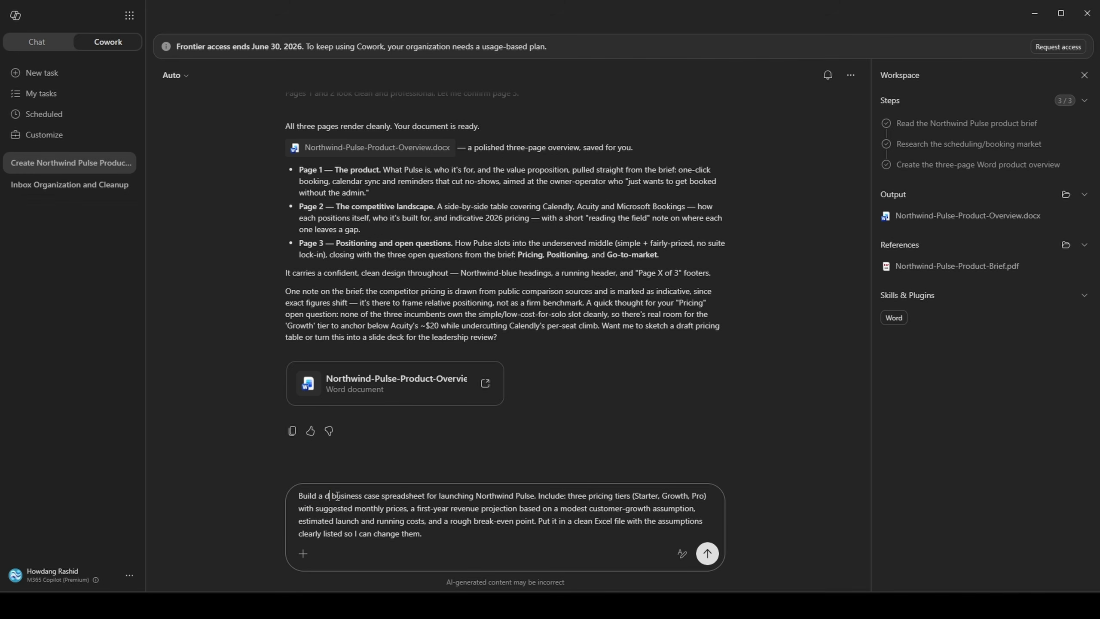
pyautogui.write('iled')
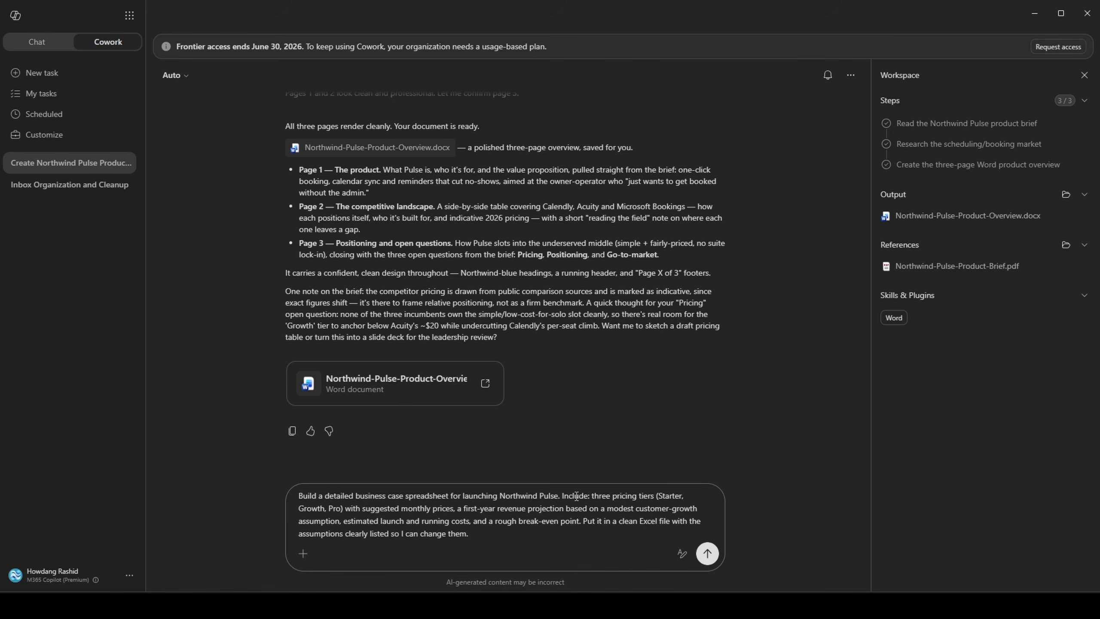
# - Split the prompt into separate paragraphs starting at "Include: three pricing tiers" and "Put it in a clean Excel file", reviewing the wording
pyautogui.click(562, 496)
pyautogui.hotkey('shift', 'Return')
pyautogui.hotkey('shift', 'Return')
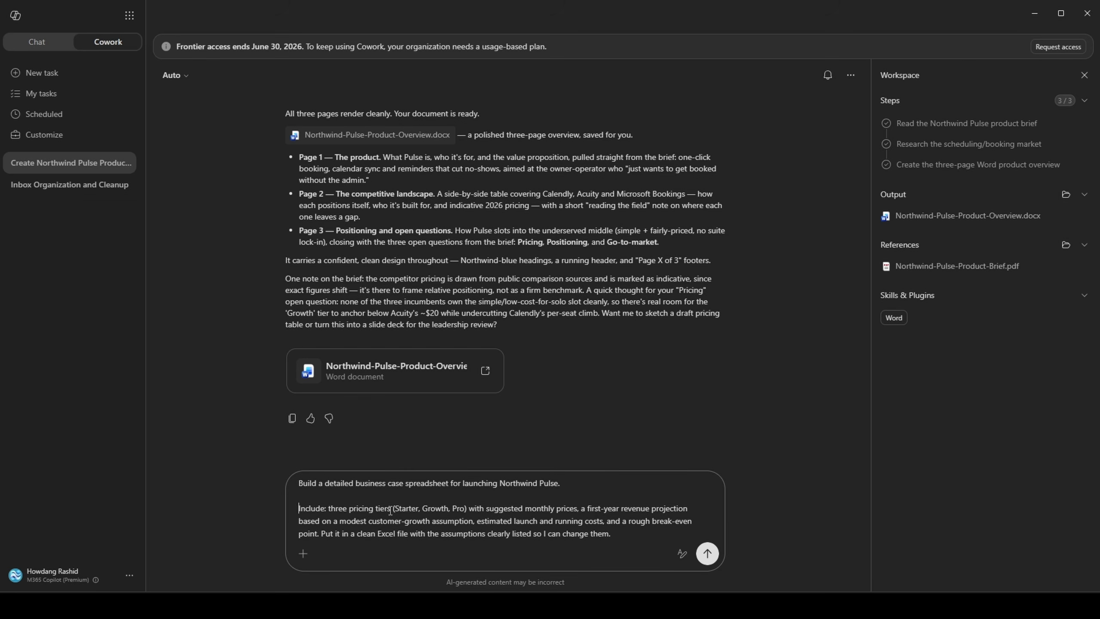
pyautogui.moveTo(392, 508); pyautogui.dragTo(464, 508)
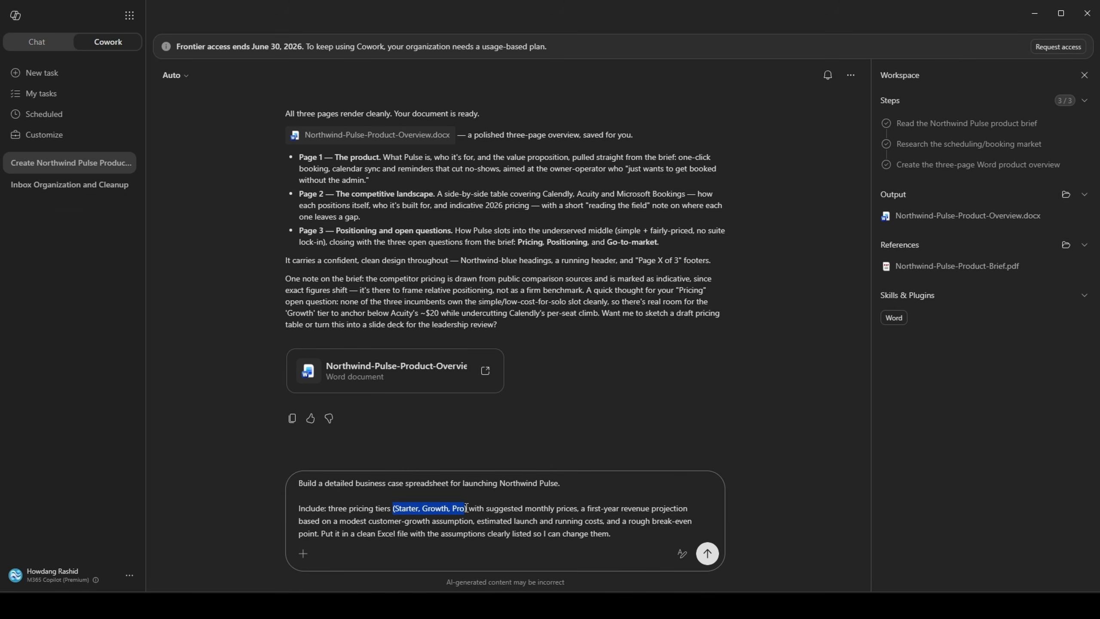
pyautogui.click(466, 509)
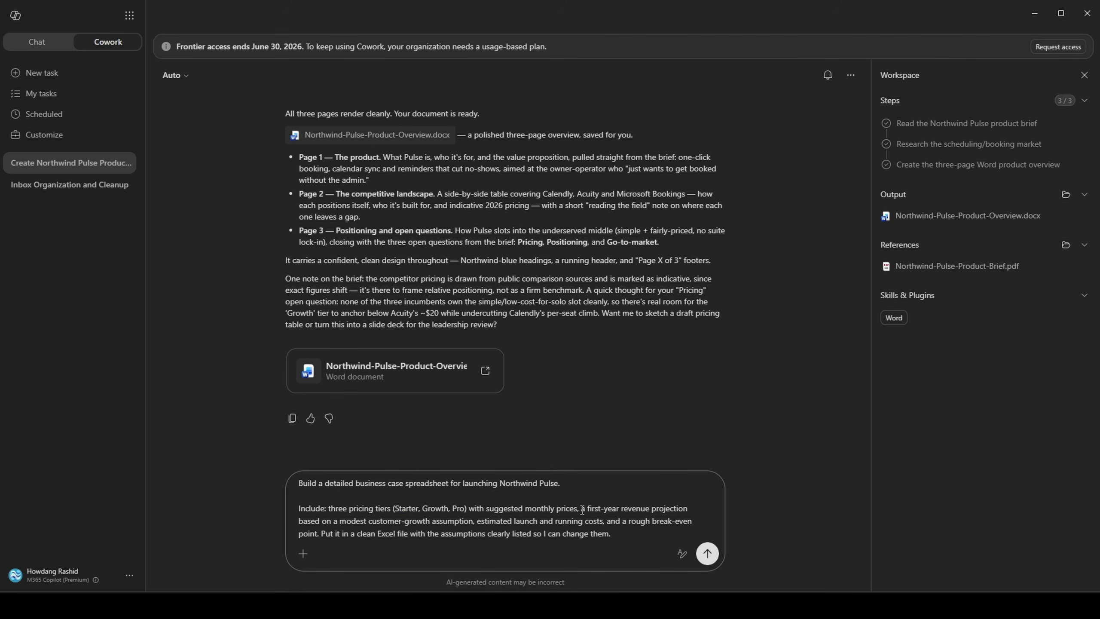
pyautogui.moveTo(582, 510); pyautogui.dragTo(682, 510)
pyautogui.click(683, 510)
pyautogui.click(322, 534)
pyautogui.hotkey('shift', 'Return')
pyautogui.hotkey('shift', 'Return')
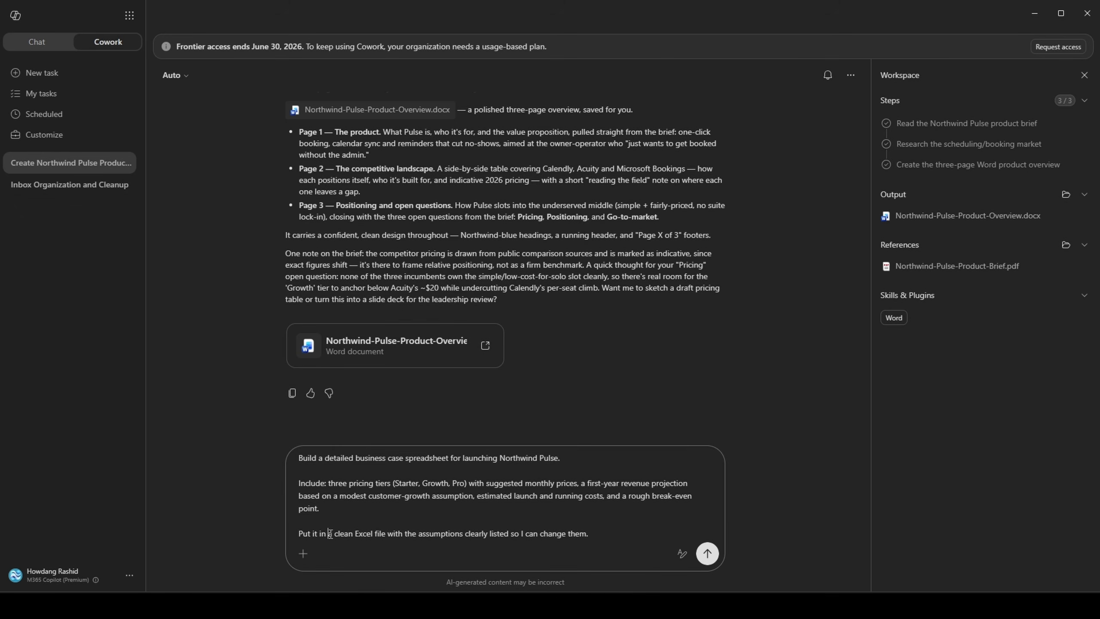
pyautogui.moveTo(329, 533); pyautogui.dragTo(419, 534)
pyautogui.click(419, 533)
# - Add the closing paragraph "Please if you have any questions that you need answered before you start working, do let me know." and submit the prompt
pyautogui.click(622, 536)
pyautogui.hotkey('shift', 'Return')
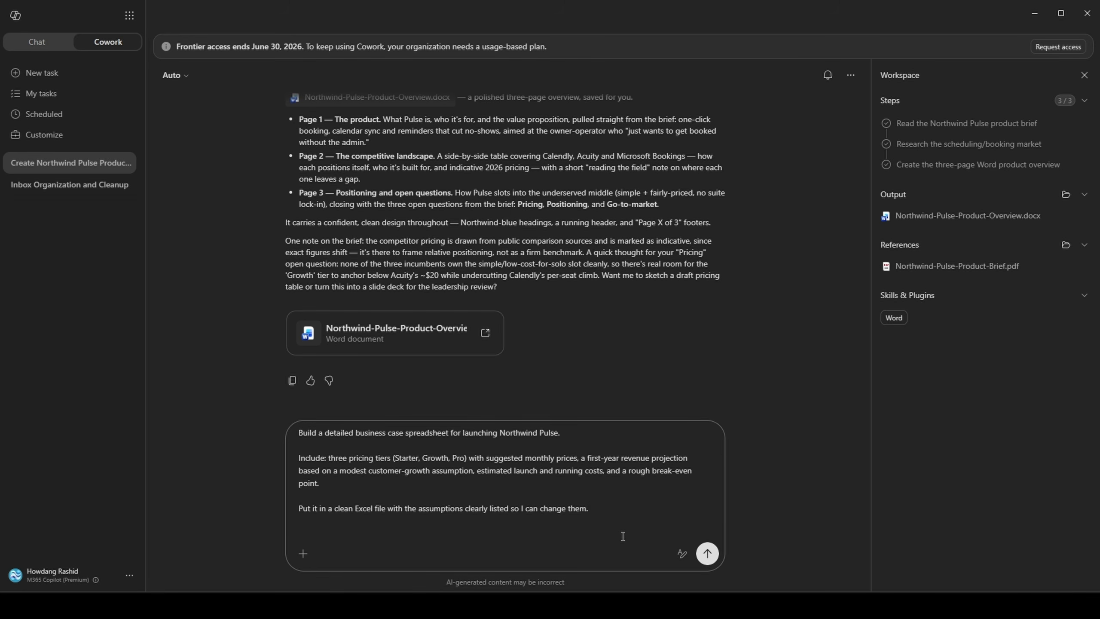
pyautogui.write('Please if you have any questions that you need')
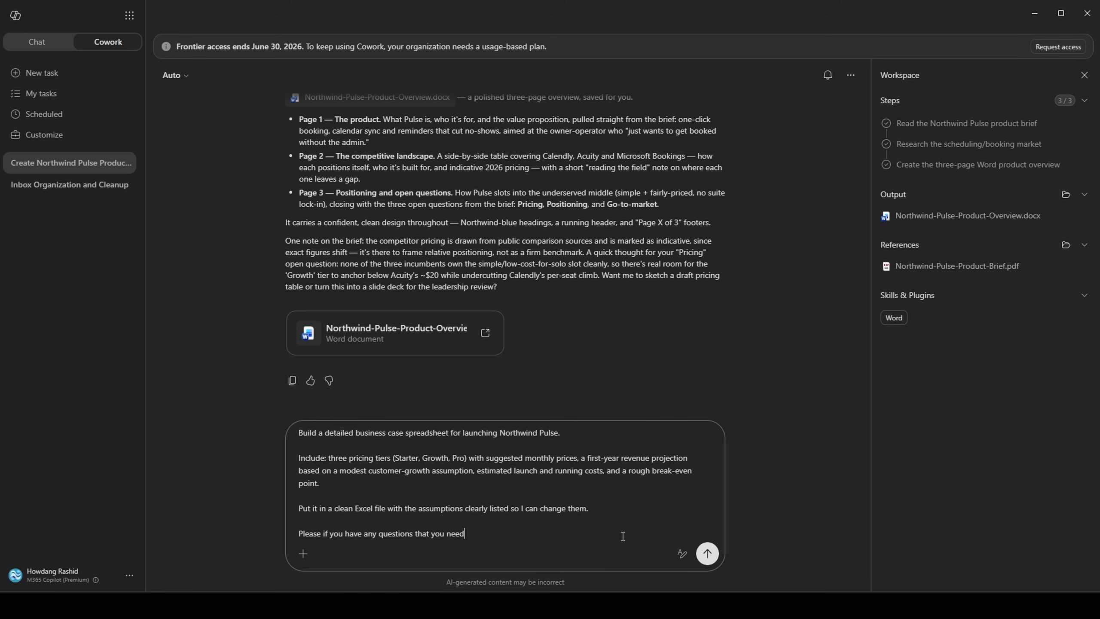
pyautogui.write(' answered before you start working, do let me kn')
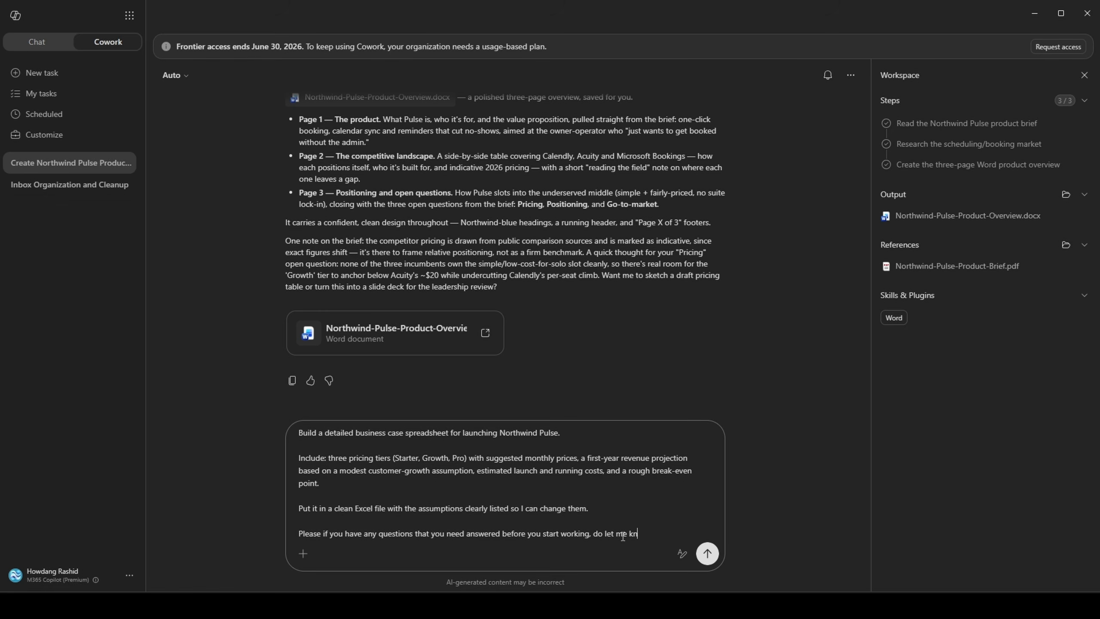
pyautogui.write('ow.')
pyautogui.click(707, 553)
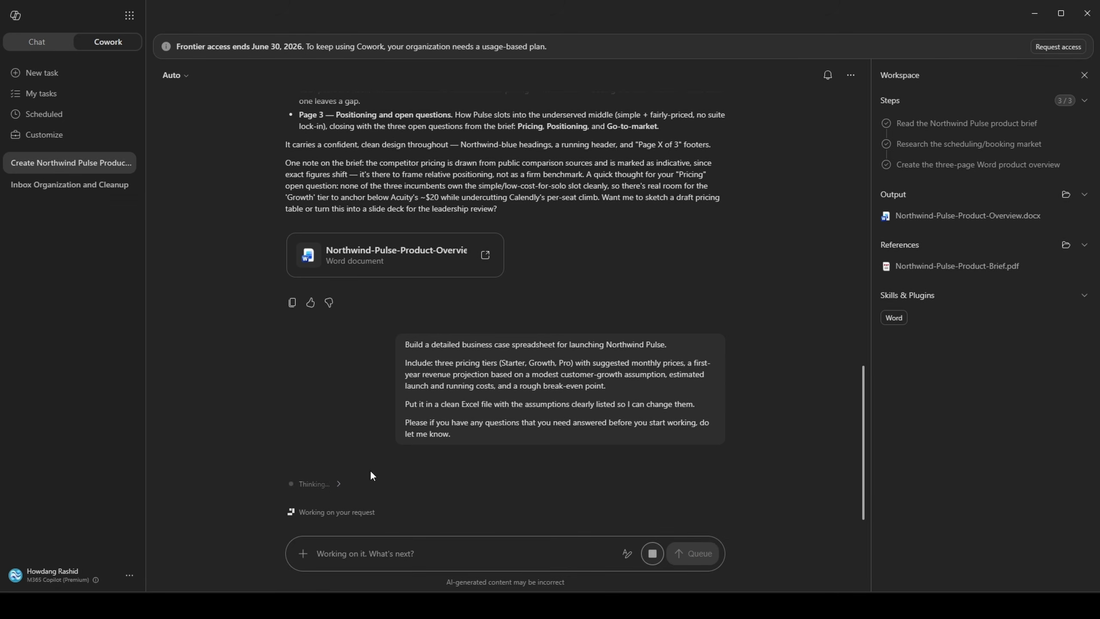
# - Expand the thinking for the spreadsheet request and read how it treats the assumptions and the need for clarifying questions
pyautogui.click(332, 485)
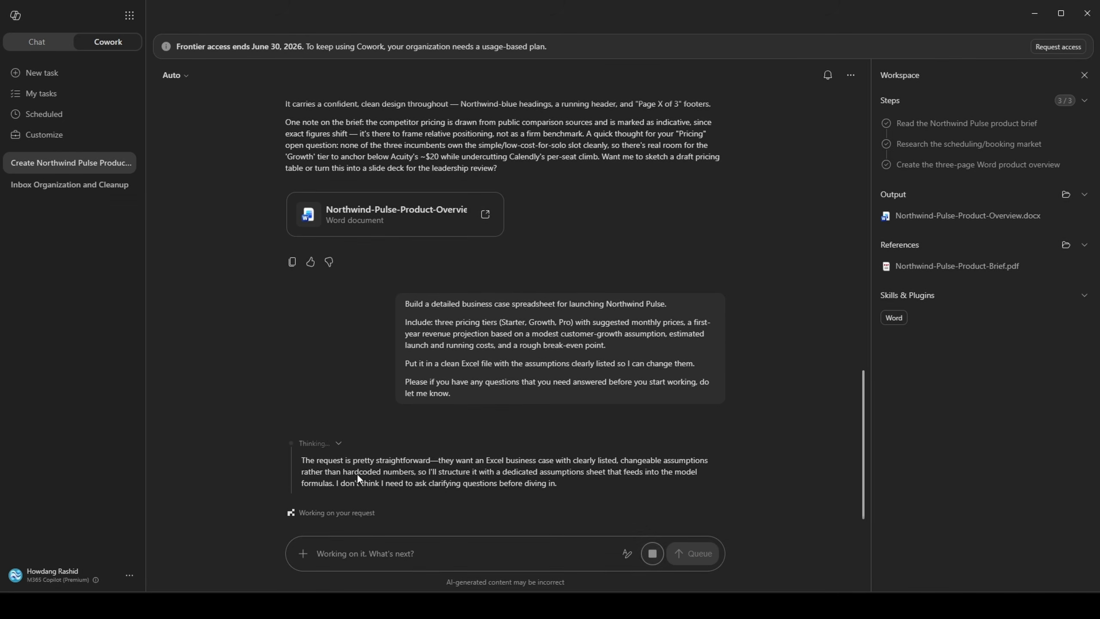
pyautogui.moveTo(301, 460); pyautogui.dragTo(426, 460)
pyautogui.click(337, 461)
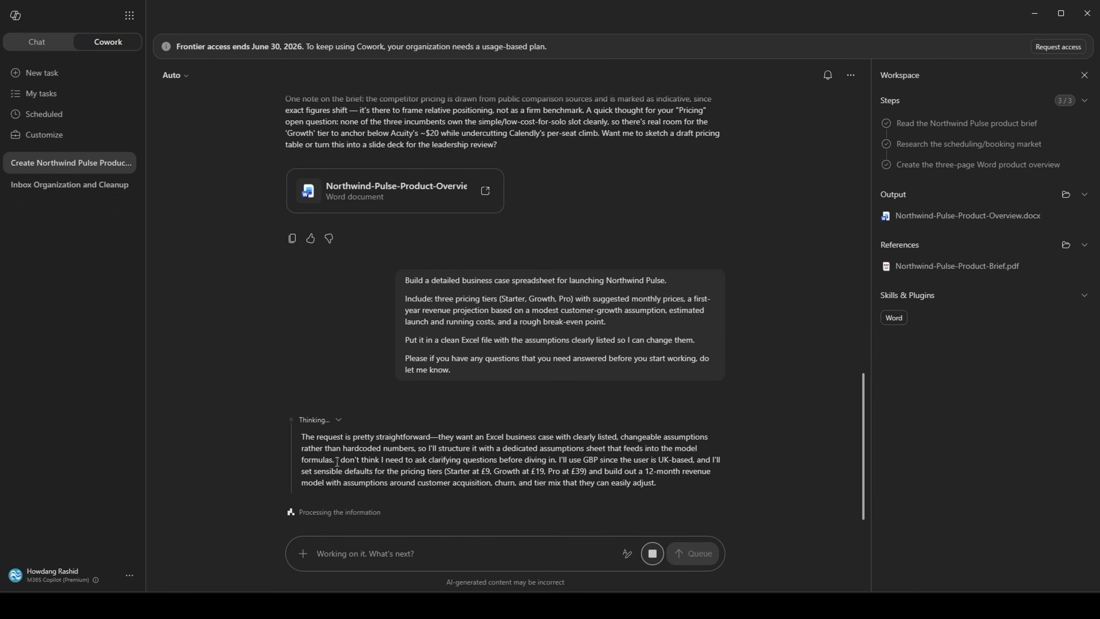
pyautogui.moveTo(336, 461); pyautogui.dragTo(412, 458)
pyautogui.click(409, 458)
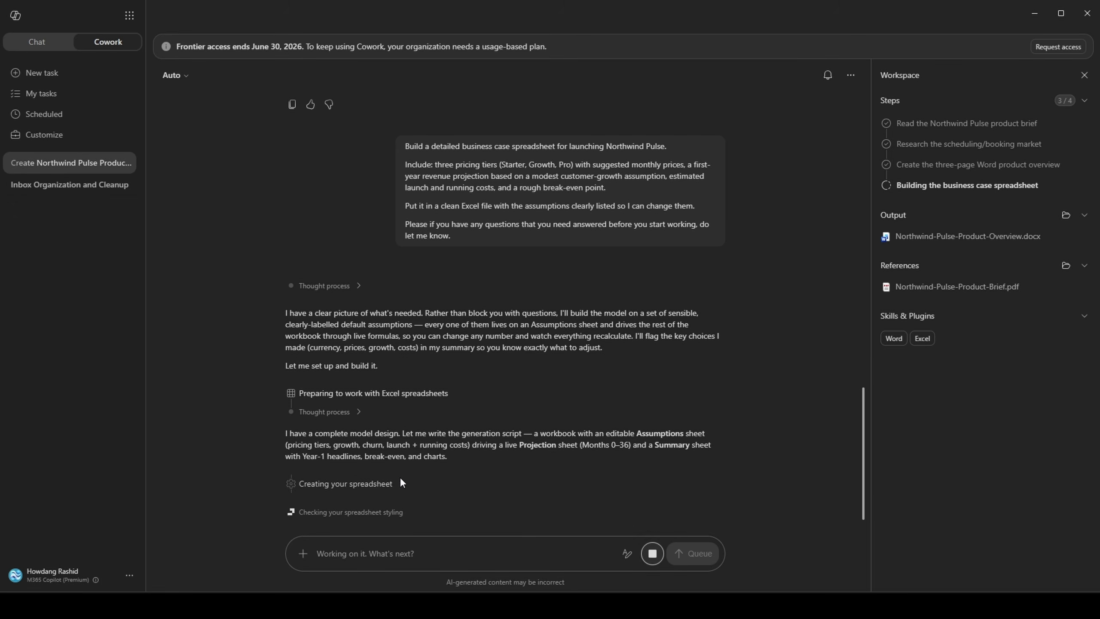
# - Expand the spreadsheet creation progress and examine the status of its building sub-step
pyautogui.click(390, 481)
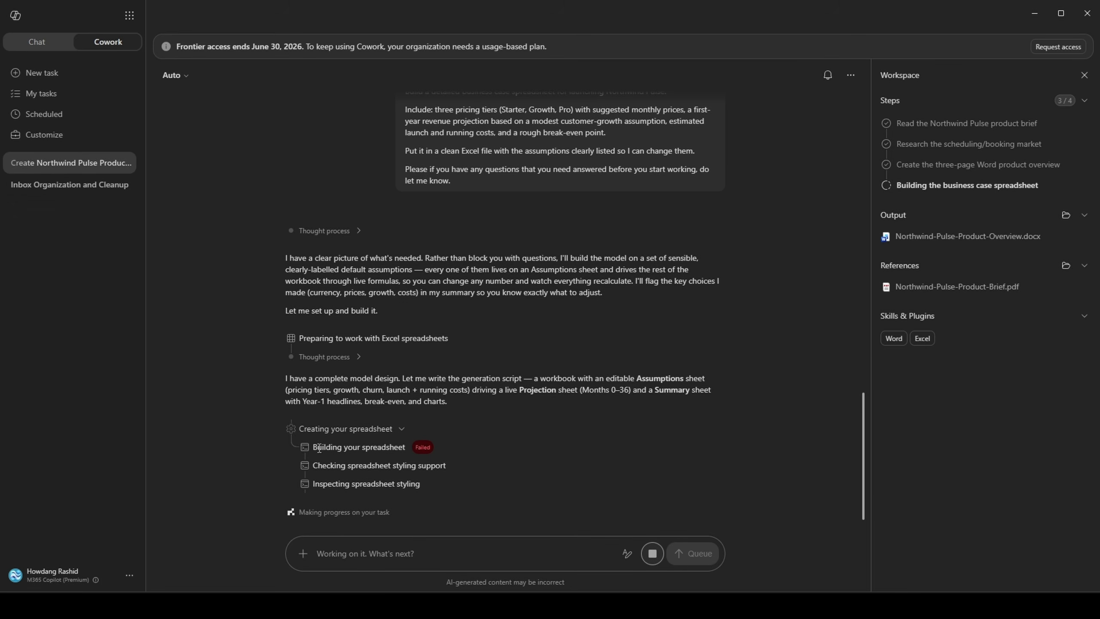
pyautogui.moveTo(313, 447); pyautogui.dragTo(422, 447)
pyautogui.click(434, 448)
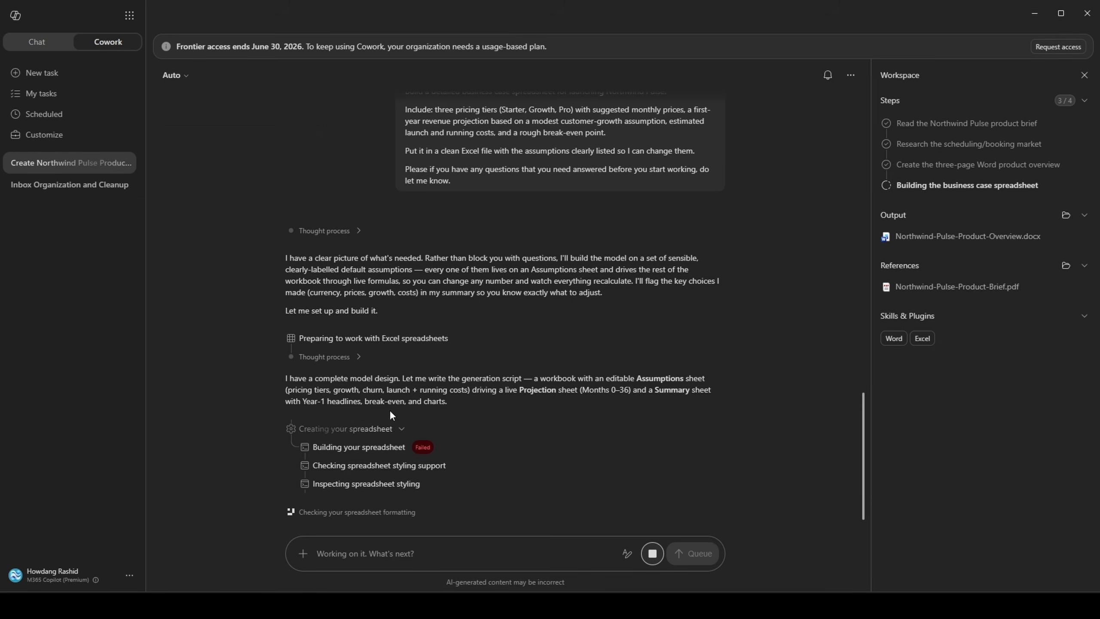
# - Open the new task page, check the running Northwind Pulse task's status preview, and return to that task
pyautogui.moveTo(82, 161)
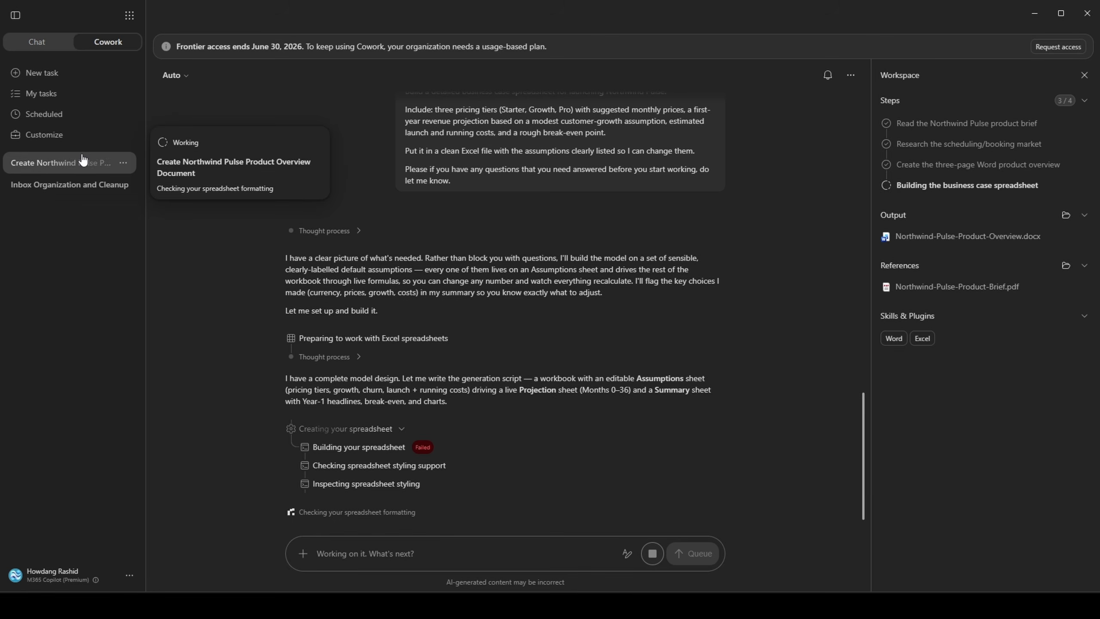
pyautogui.click(50, 73)
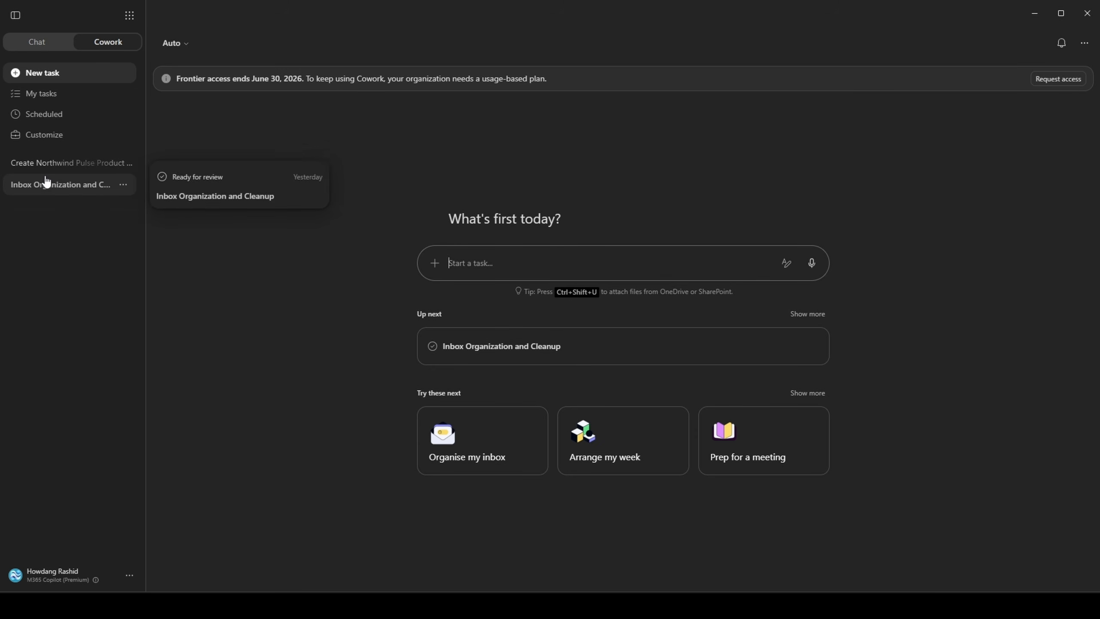
pyautogui.moveTo(49, 167)
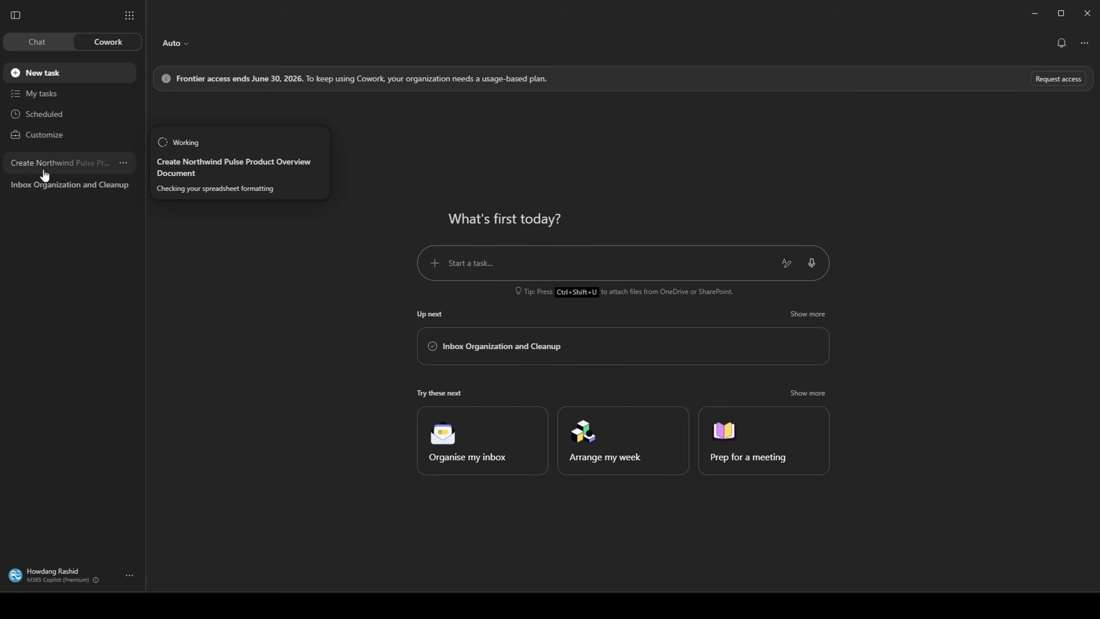
pyautogui.click(44, 171)
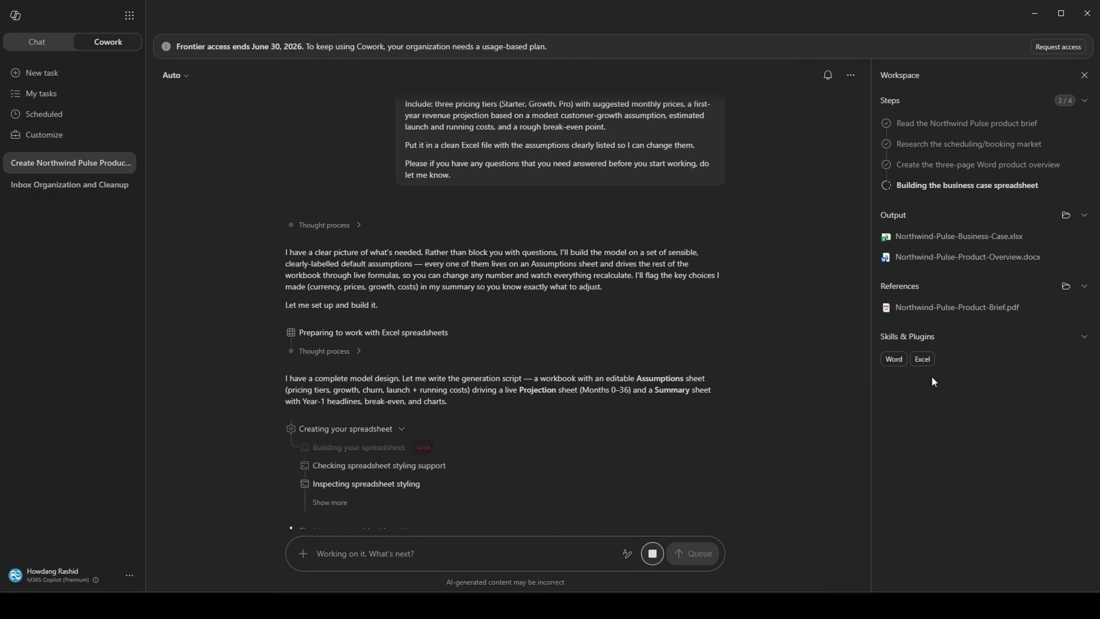
# - Show the full list of spreadsheet creation sub-steps and examine the rebuilding entry
pyautogui.click(331, 484)
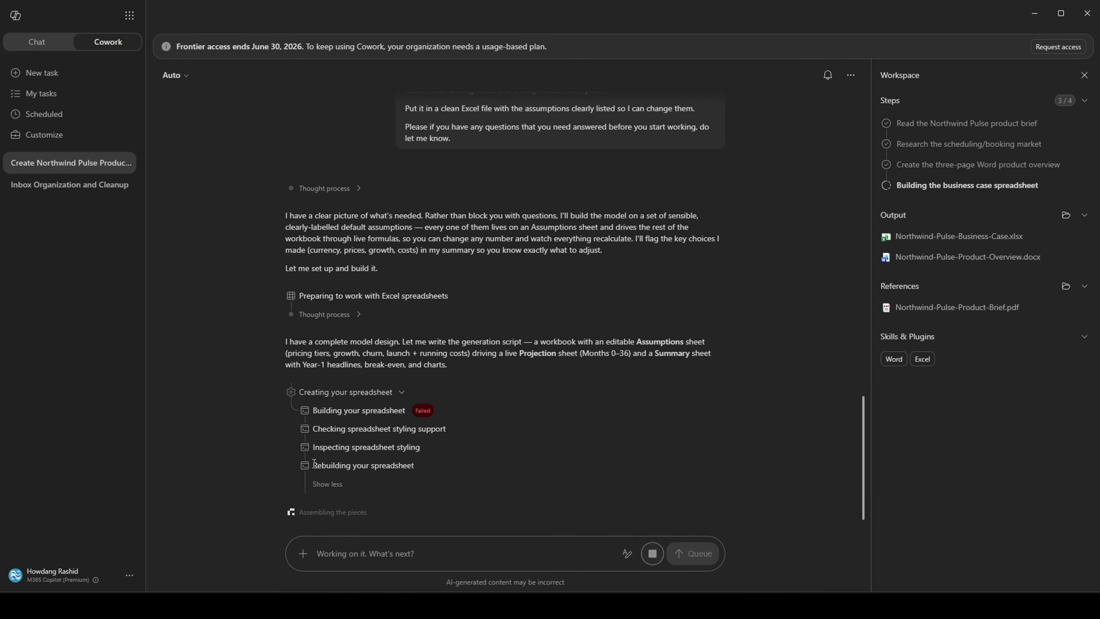
pyautogui.moveTo(315, 464); pyautogui.dragTo(414, 455)
pyautogui.click(415, 455)
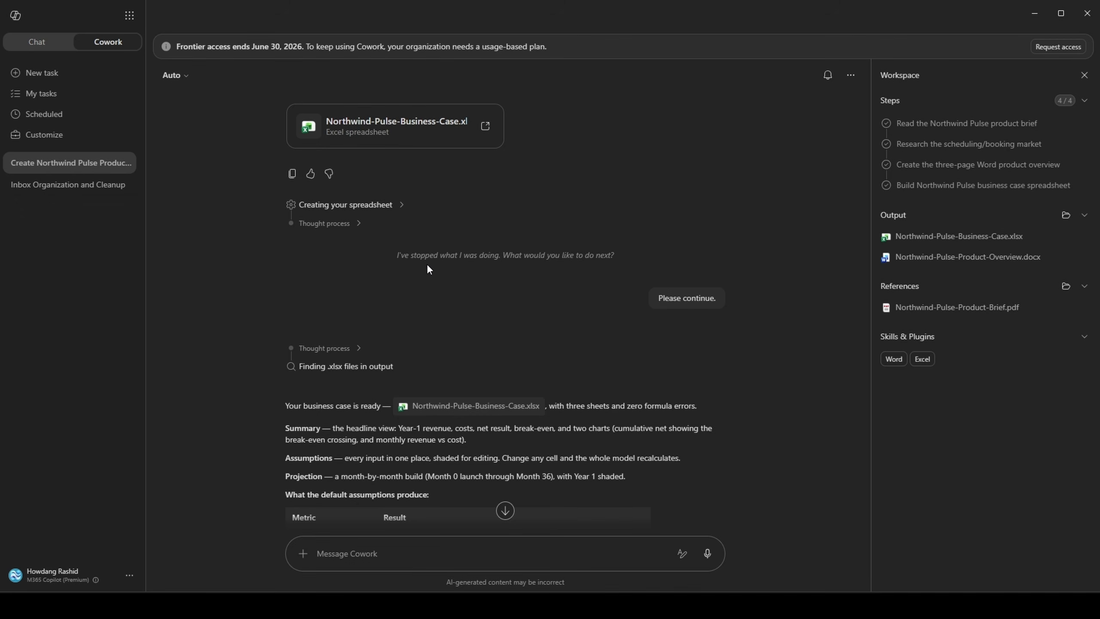
# - Review the part of the conversation where the work was interrupted and told to continue
pyautogui.scroll(1, 428, 263)
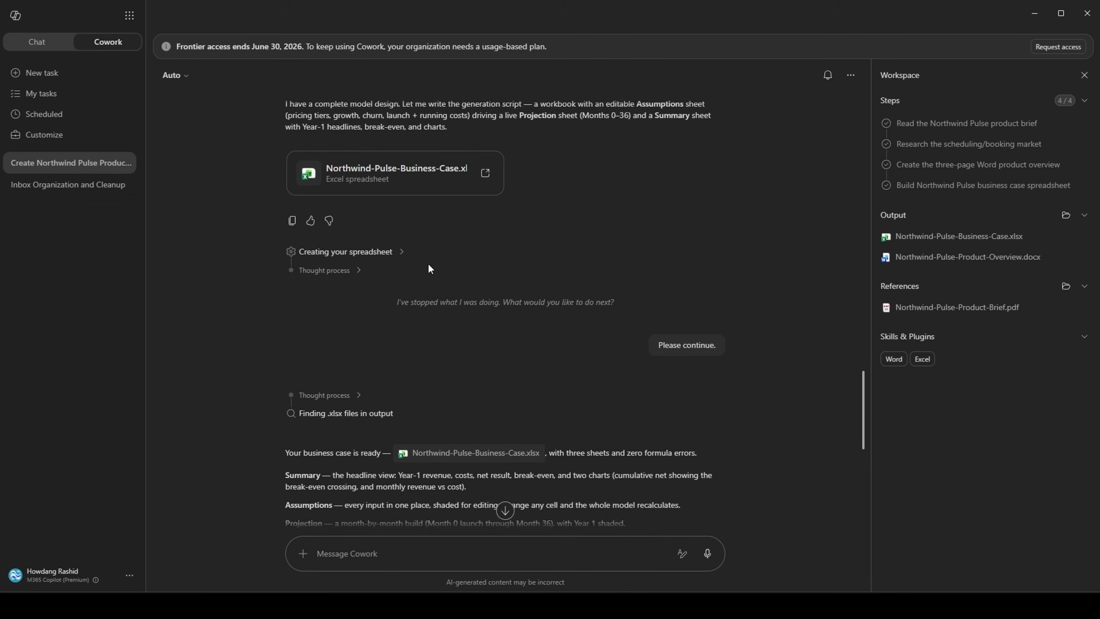
pyautogui.scroll(1, 571, 309)
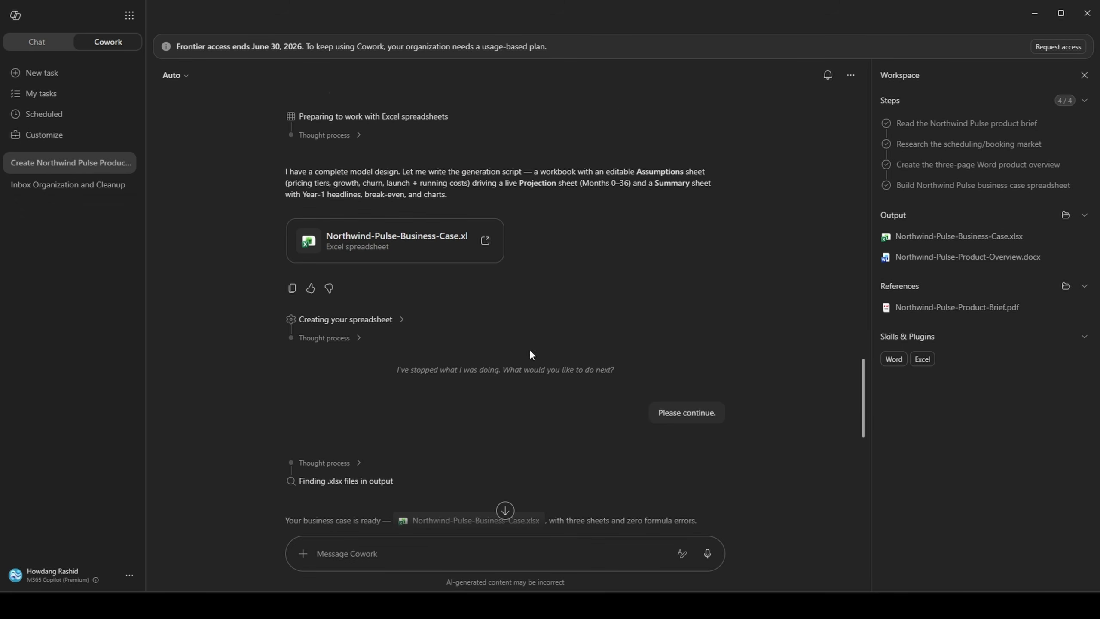
pyautogui.moveTo(393, 374); pyautogui.dragTo(562, 374)
pyautogui.click(658, 401)
pyautogui.scroll(-4, 649, 405)
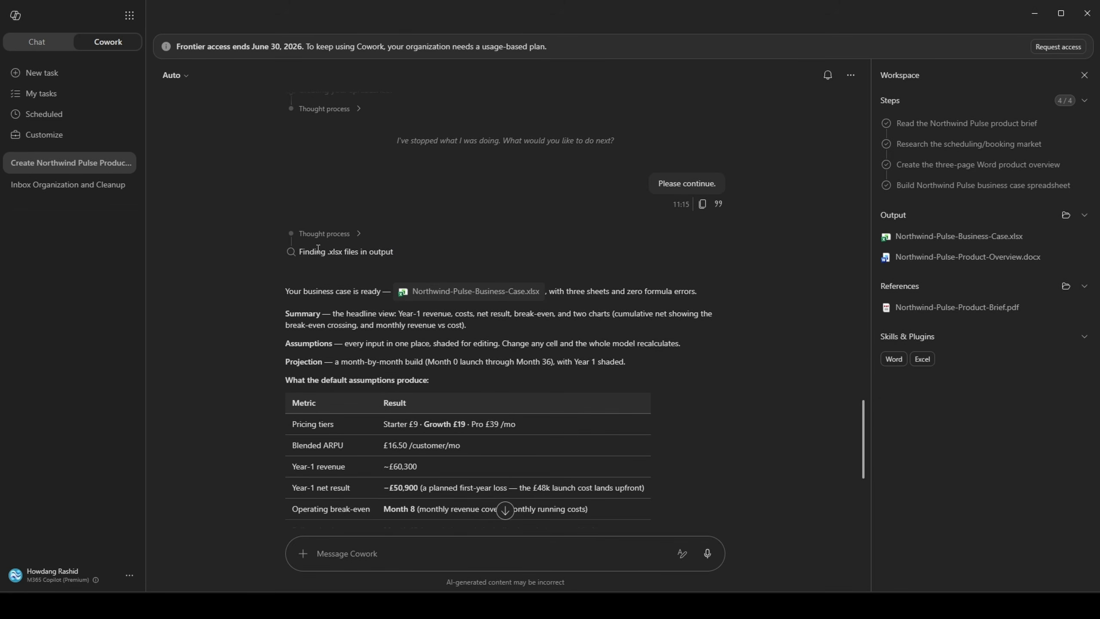
# - Read the business case response covering the workbook's three sheets, the default results table, key assumptions and growth caveat
pyautogui.moveTo(318, 249); pyautogui.dragTo(335, 287)
pyautogui.click(335, 292)
pyautogui.click(293, 354)
pyautogui.moveTo(285, 315); pyautogui.dragTo(297, 356)
pyautogui.click(294, 362)
pyautogui.scroll(-1, 315, 365)
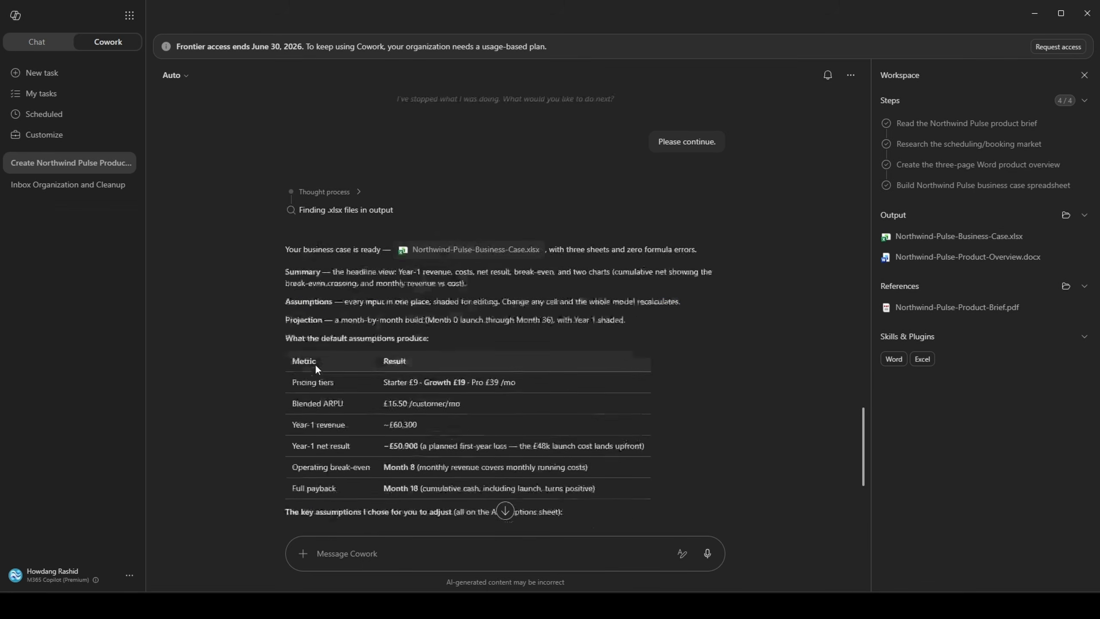
pyautogui.scroll(-4, 321, 349)
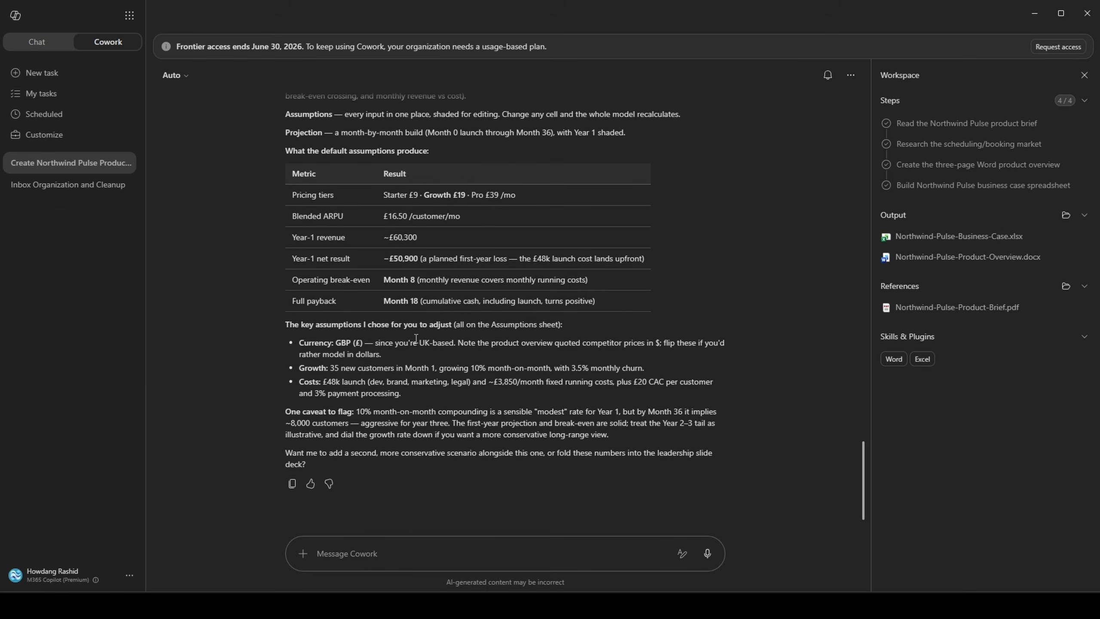
# - Open Northwind-Pulse-Business-Case.xlsx and examine the Summary sheet's first-year results, longer horizon, break-even figures and charts
pyautogui.click(917, 240)
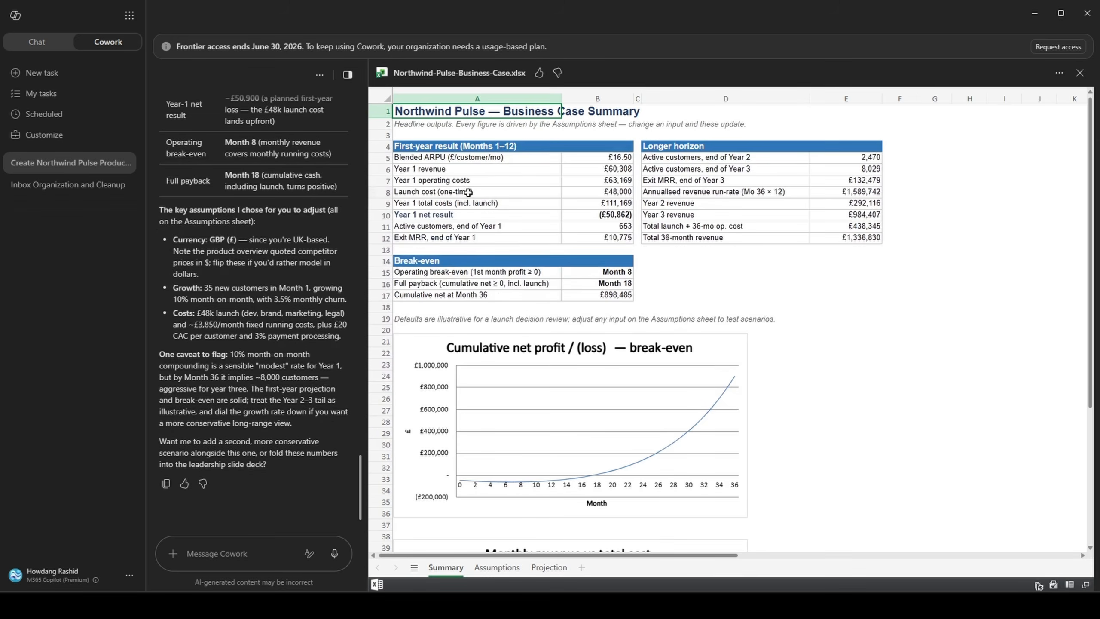
pyautogui.scroll(-2, 591, 225)
pyautogui.scroll(2, 597, 223)
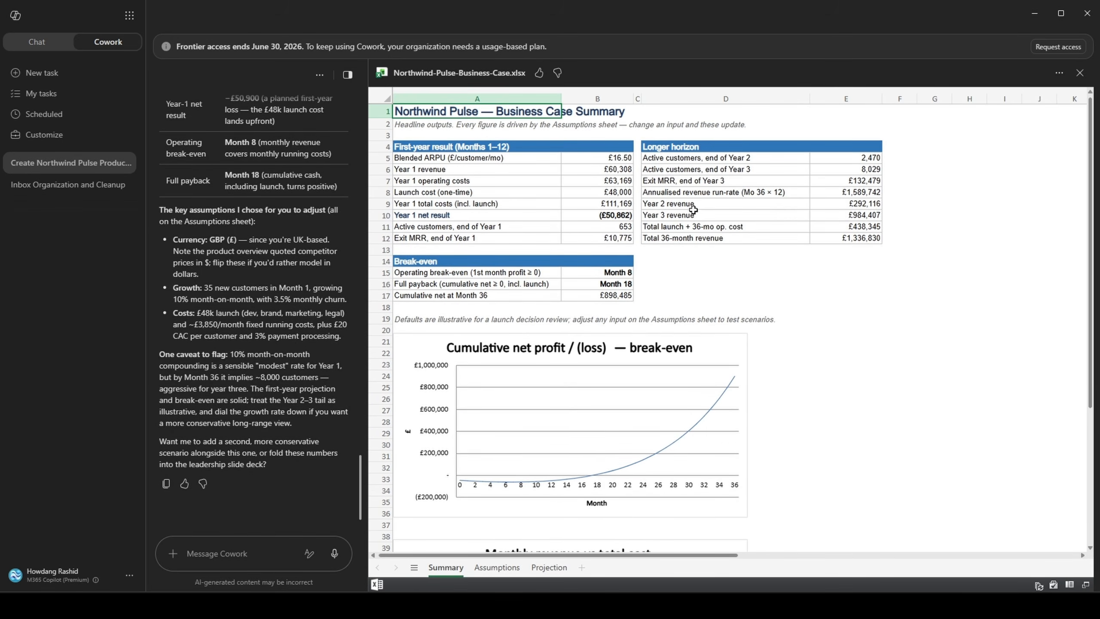
pyautogui.scroll(-2, 693, 210)
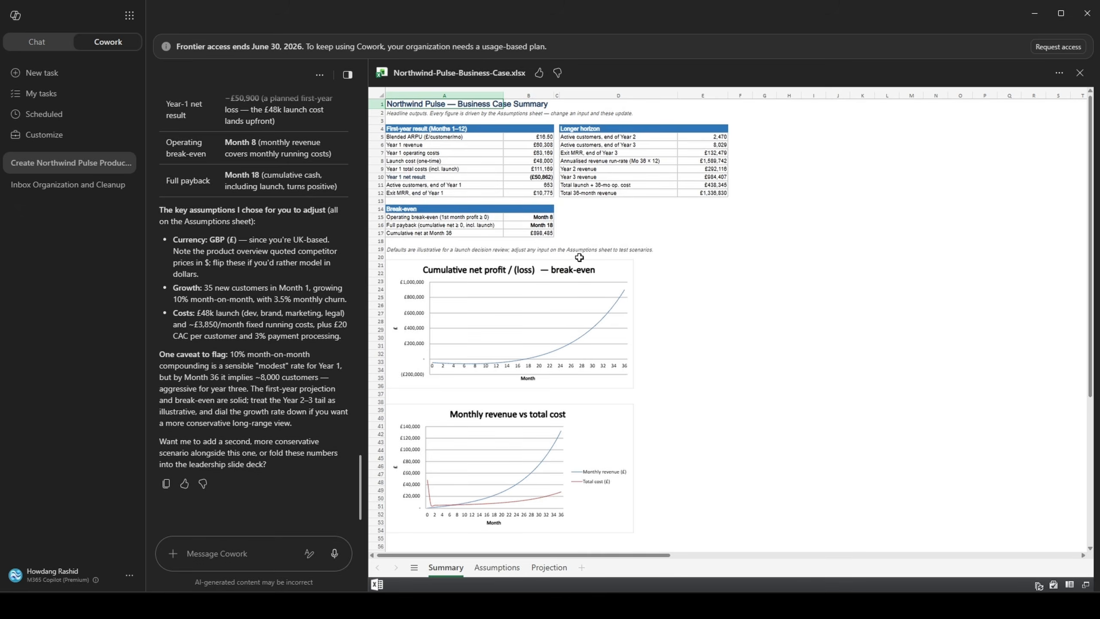
pyautogui.scroll(2, 578, 257)
pyautogui.scroll(1, 537, 234)
pyautogui.click(467, 198)
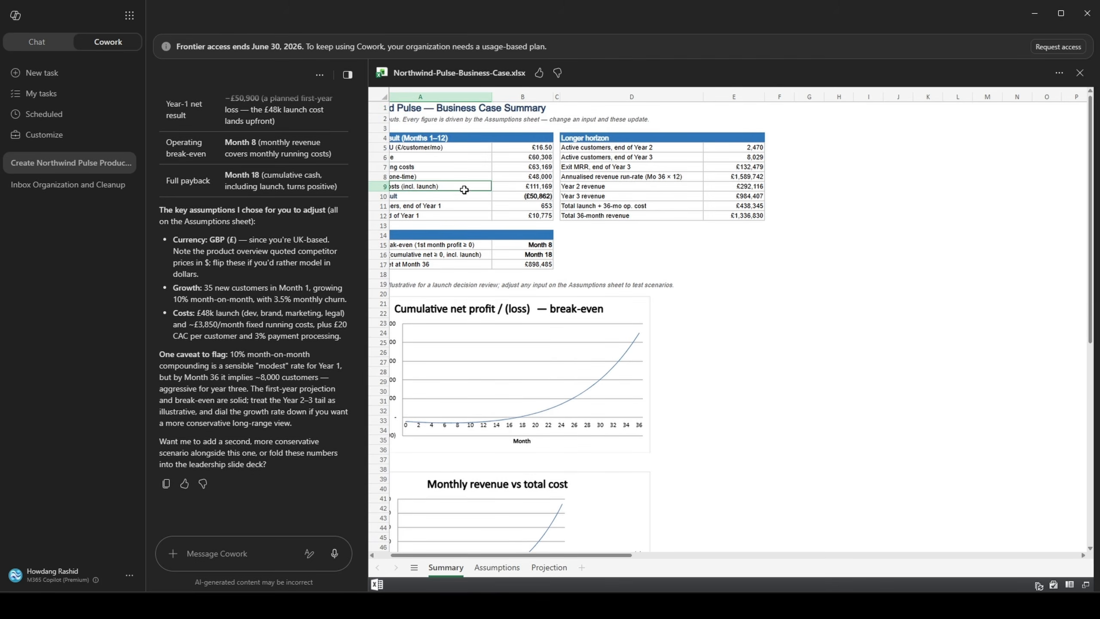
pyautogui.click(497, 158)
pyautogui.hscroll(-2, 486, 169)
pyautogui.click(430, 176)
pyautogui.click(439, 151)
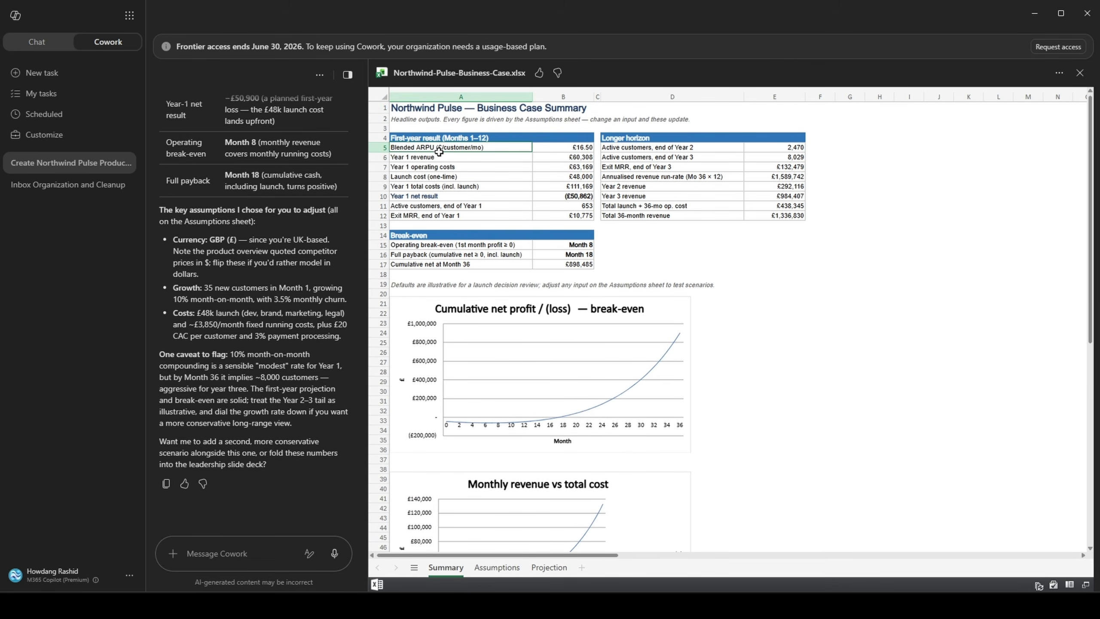
pyautogui.scroll(-5, 533, 191)
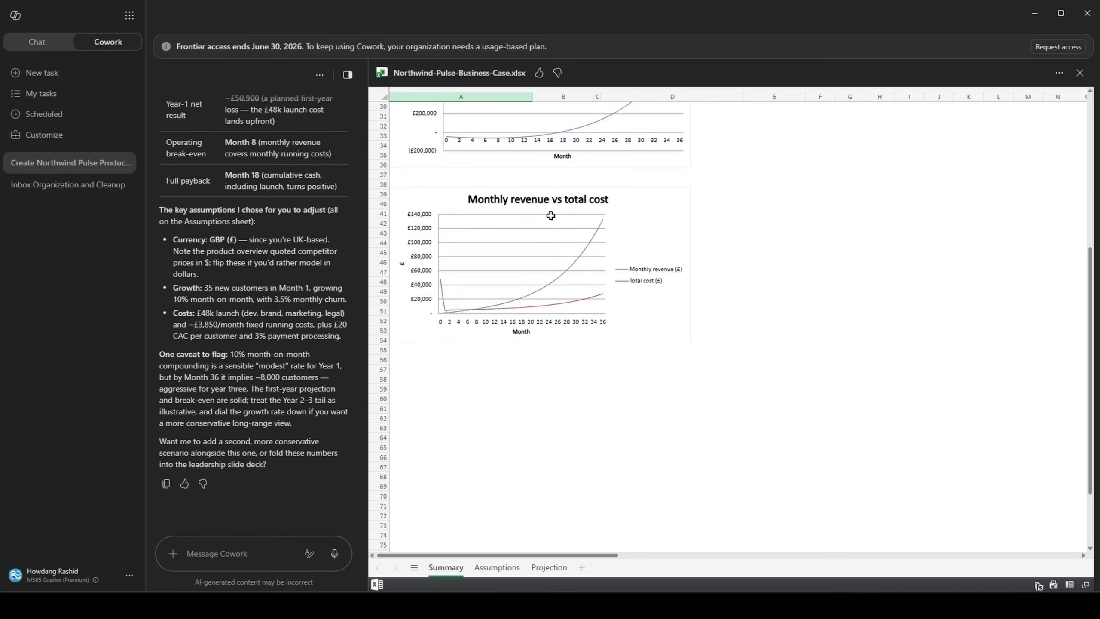
# - Examine the business case workbook's Assumptions sheet, focusing on the Starter, Growth and Pro pricing tiers
pyautogui.scroll(5, 546, 208)
pyautogui.scroll(1, 551, 215)
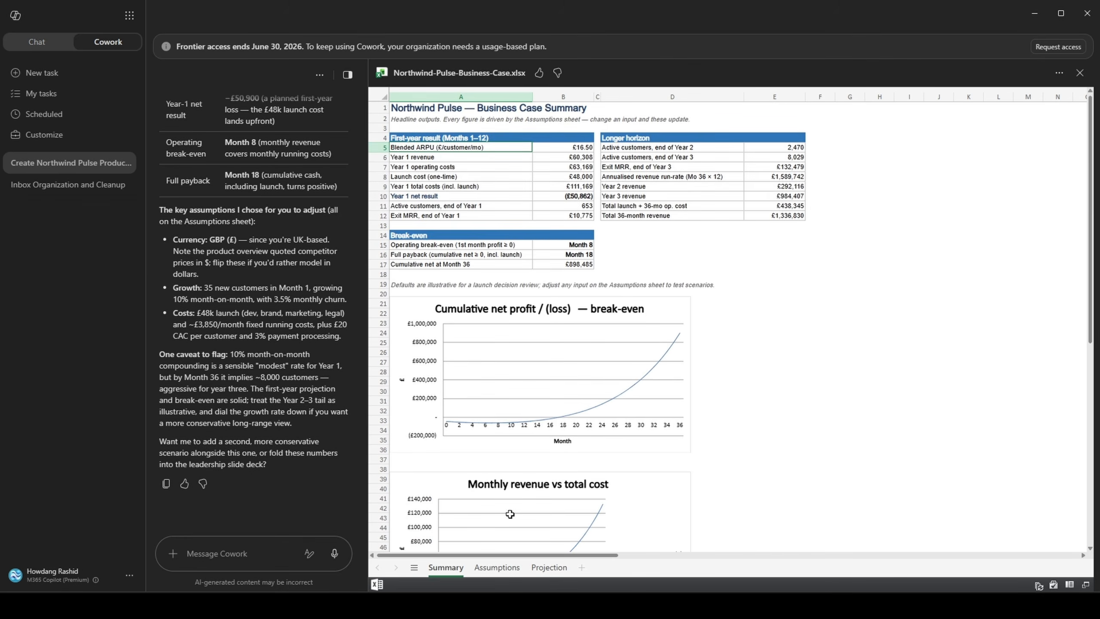
pyautogui.click(497, 567)
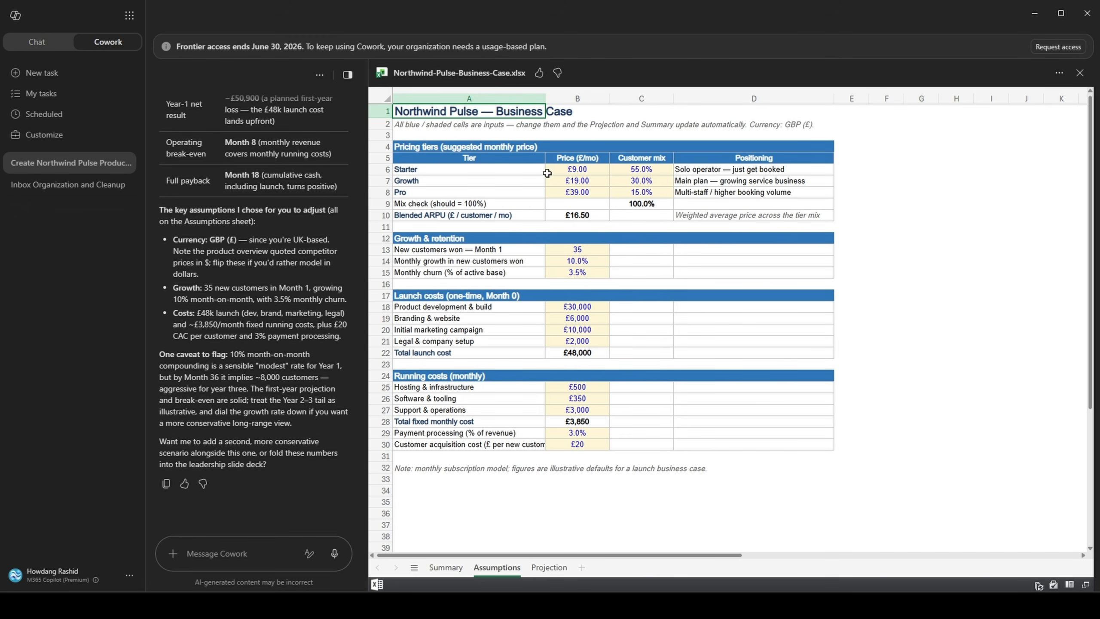
pyautogui.click(517, 173)
pyautogui.click(538, 184)
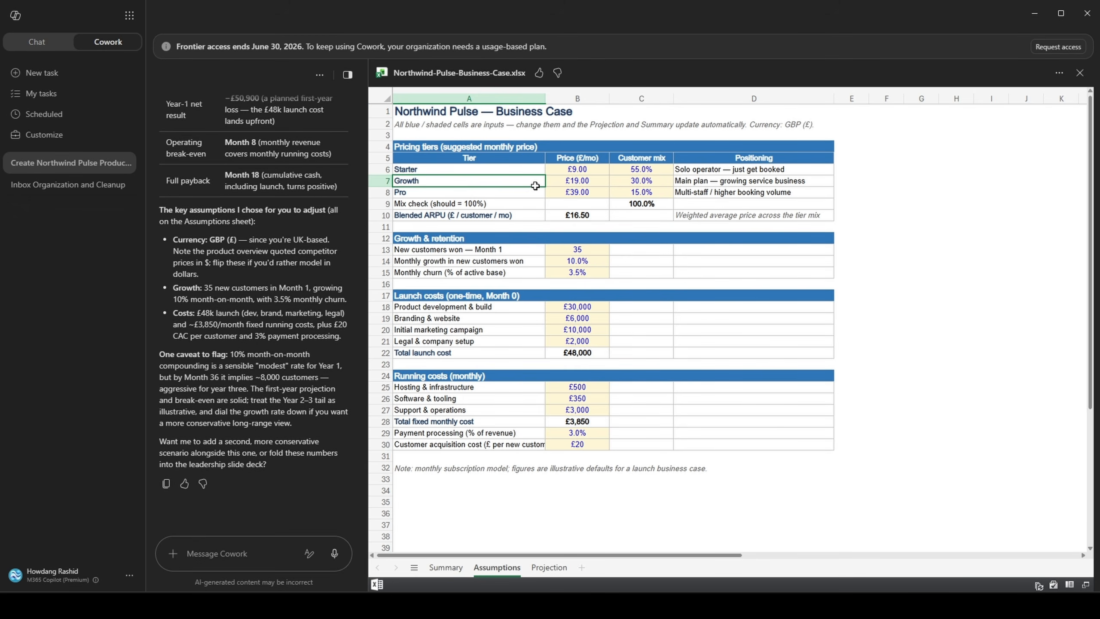
pyautogui.click(528, 195)
# - Look over the 36-month Projection sheet, return to the Summary sheet and close the workbook preview
pyautogui.click(549, 567)
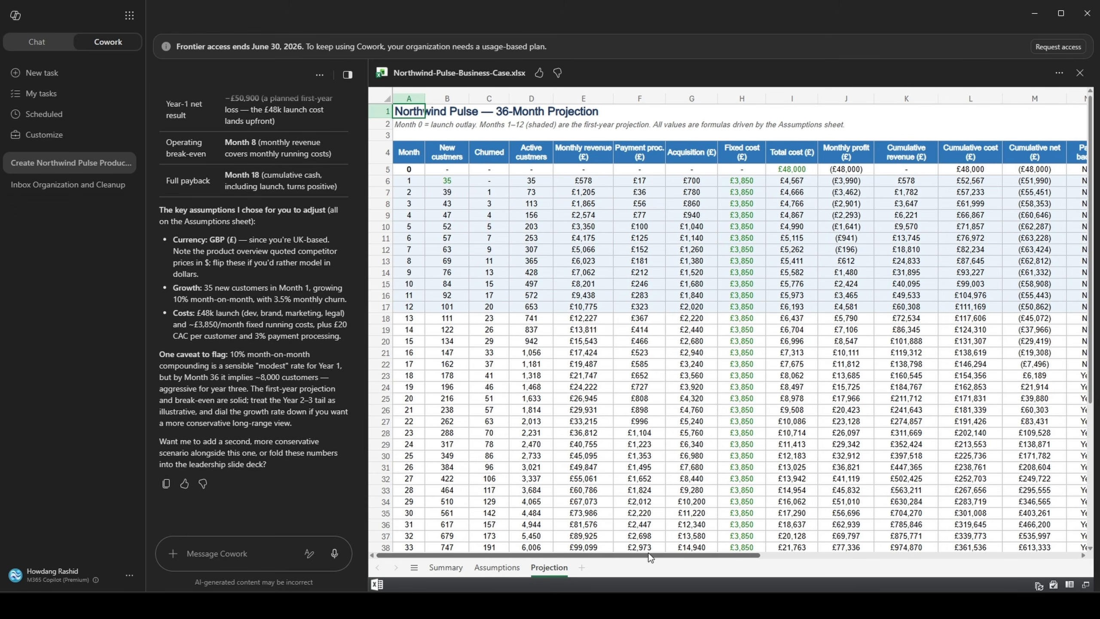
pyautogui.moveTo(642, 555); pyautogui.dragTo(816, 547)
pyautogui.hscroll(-5, 816, 547)
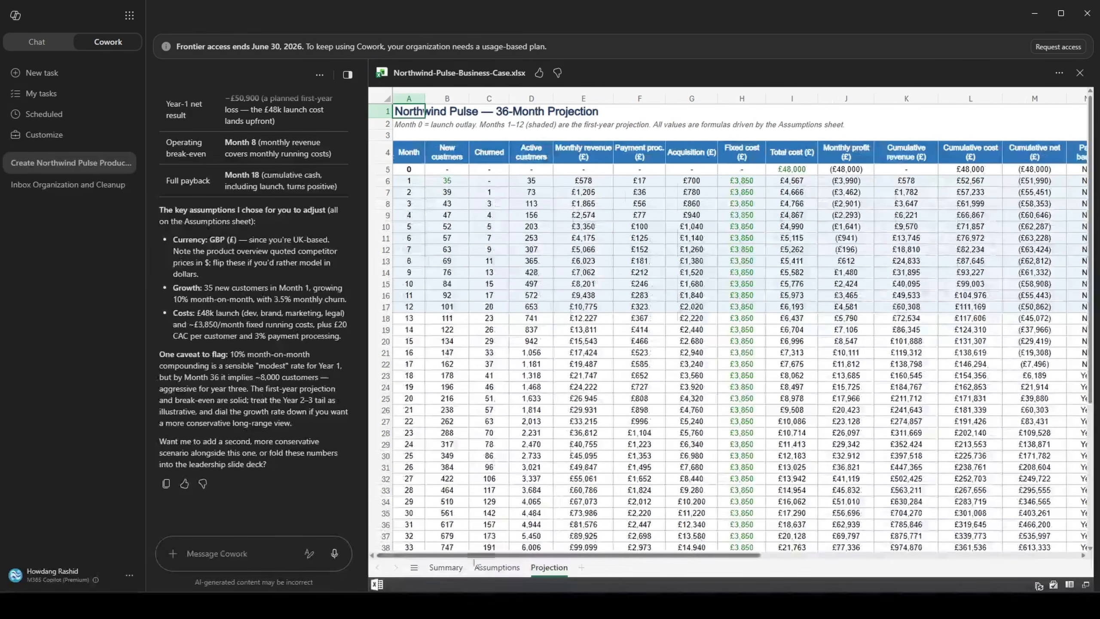
pyautogui.click(445, 567)
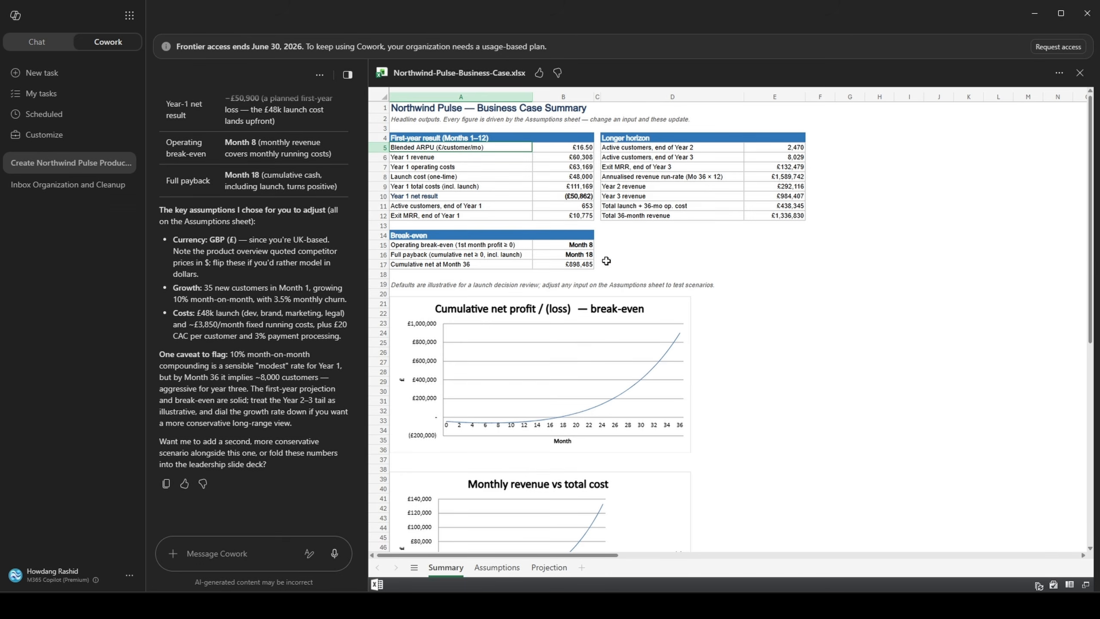
pyautogui.click(1080, 73)
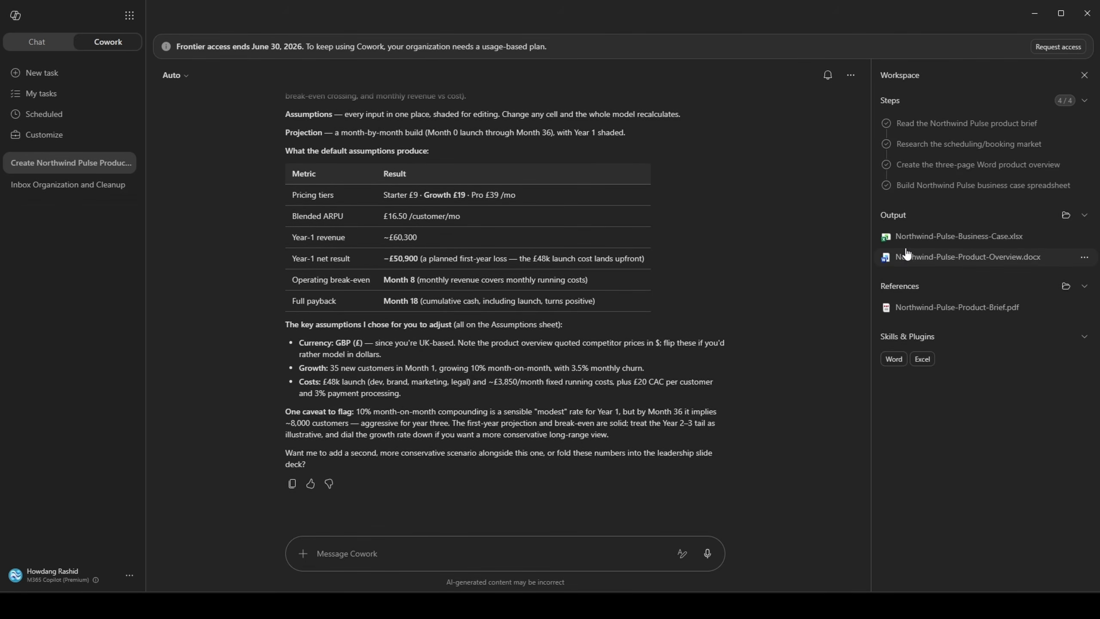
pyautogui.moveTo(907, 245)
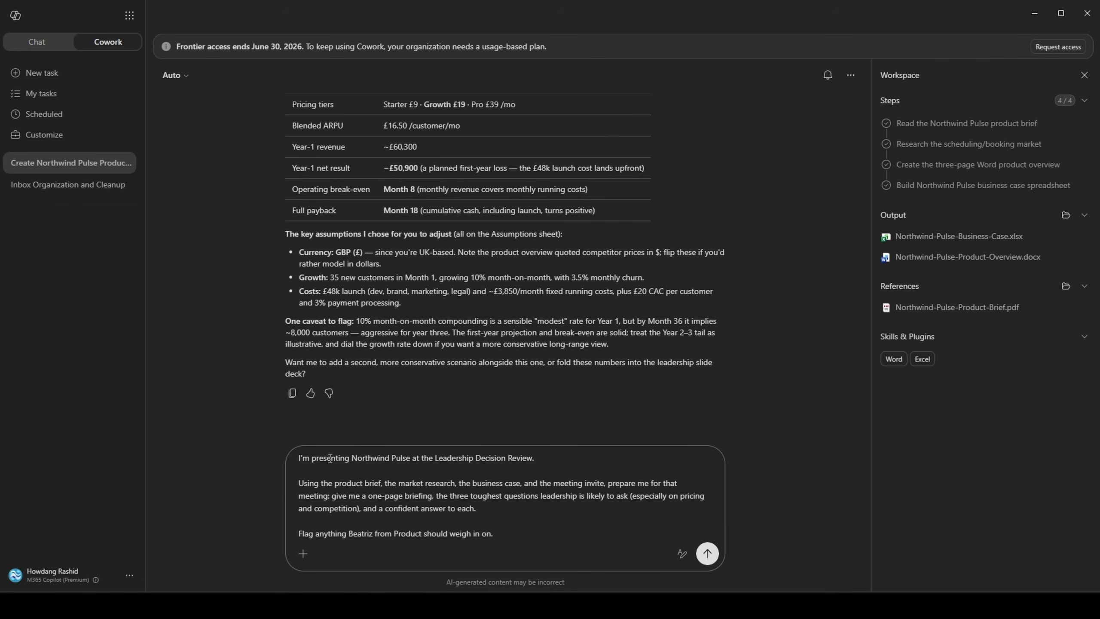
# - Review the drafted meeting-preparation prompt, including the presentation context, the source materials and the closing request for Product input
pyautogui.moveTo(312, 457); pyautogui.dragTo(536, 459)
pyautogui.click(537, 458)
pyautogui.moveTo(545, 482); pyautogui.dragTo(624, 482)
pyautogui.click(621, 483)
pyautogui.click(513, 530)
# - Replace "Leadership Decision Review." in the prompt with a reference to the "Pulse — Leadership Decision Review" meeting, searching meetings for "pulse"
pyautogui.moveTo(436, 459)
pyautogui.mouseDown()
pyautogui.moveTo(532, 459)
pyautogui.moveTo(435, 454)
pyautogui.mouseUp()
pyautogui.click(509, 460)
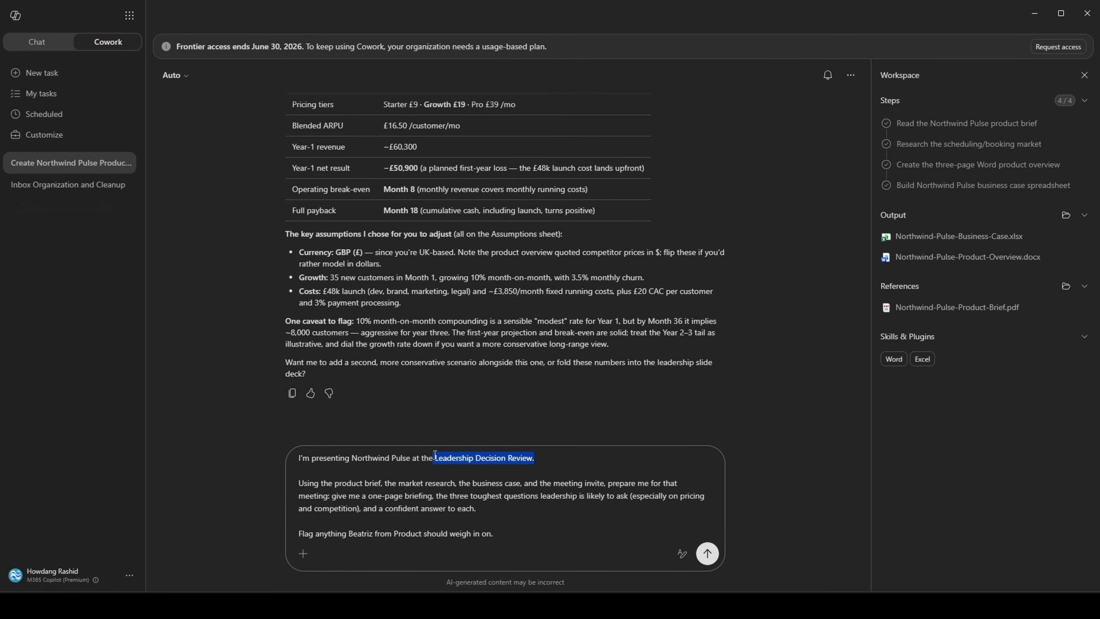
pyautogui.press('BackSpace')
pyautogui.click(303, 554)
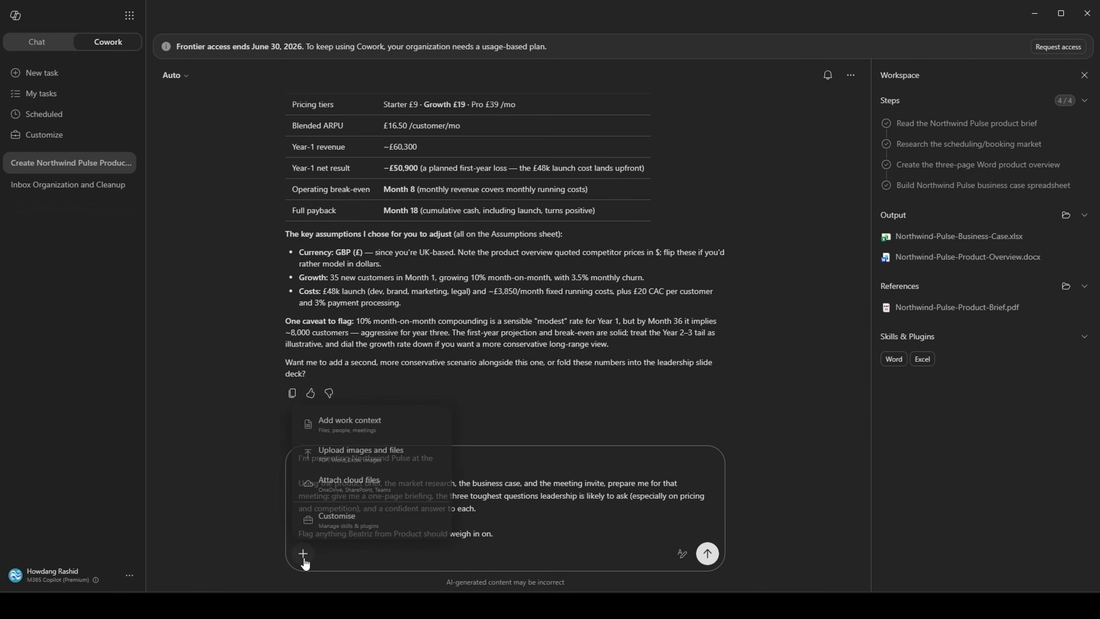
pyautogui.click(372, 431)
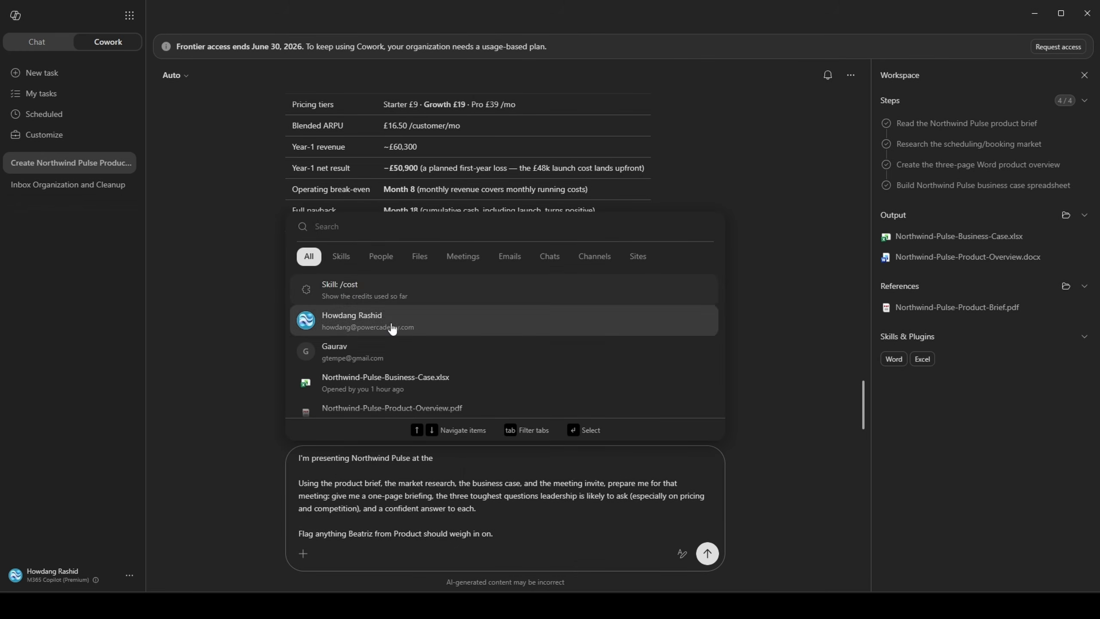
pyautogui.click(466, 260)
pyautogui.click(428, 228)
pyautogui.write('pulse')
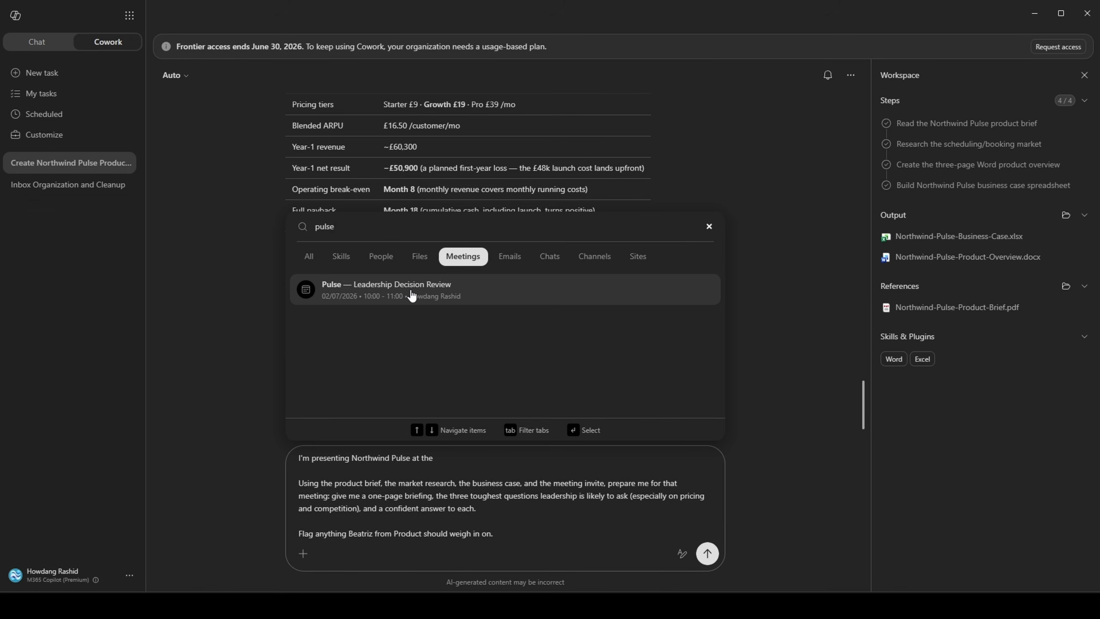
pyautogui.click(468, 296)
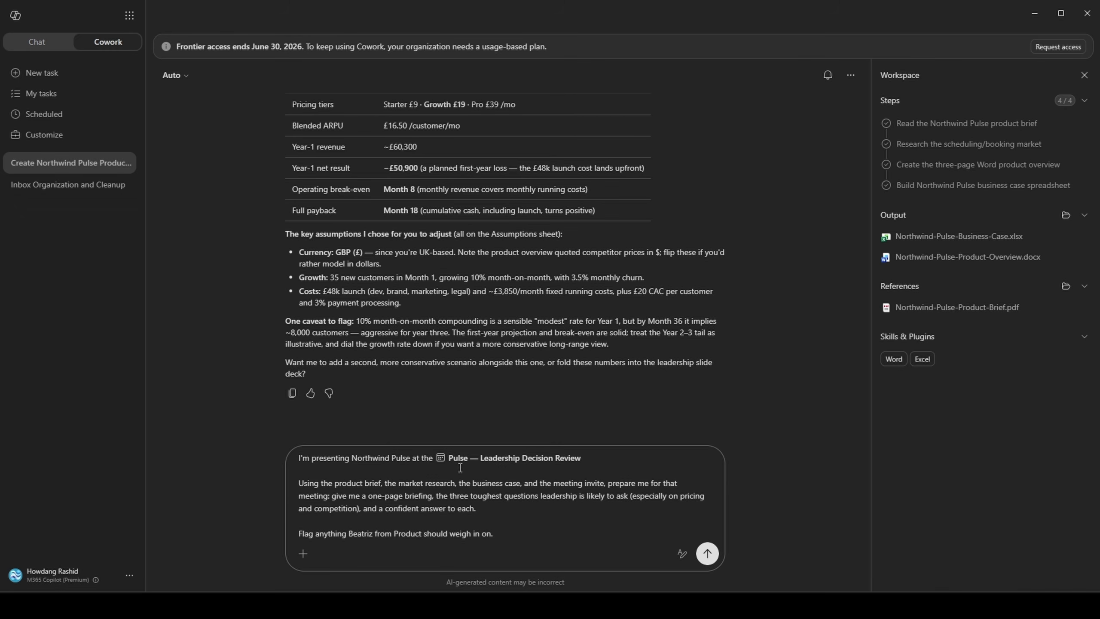
# - Replace the Product colleague's plain name with a reference to their work contact, and remove "one-page" from the briefing request
pyautogui.doubleClick(354, 533)
pyautogui.press('BackSpace')
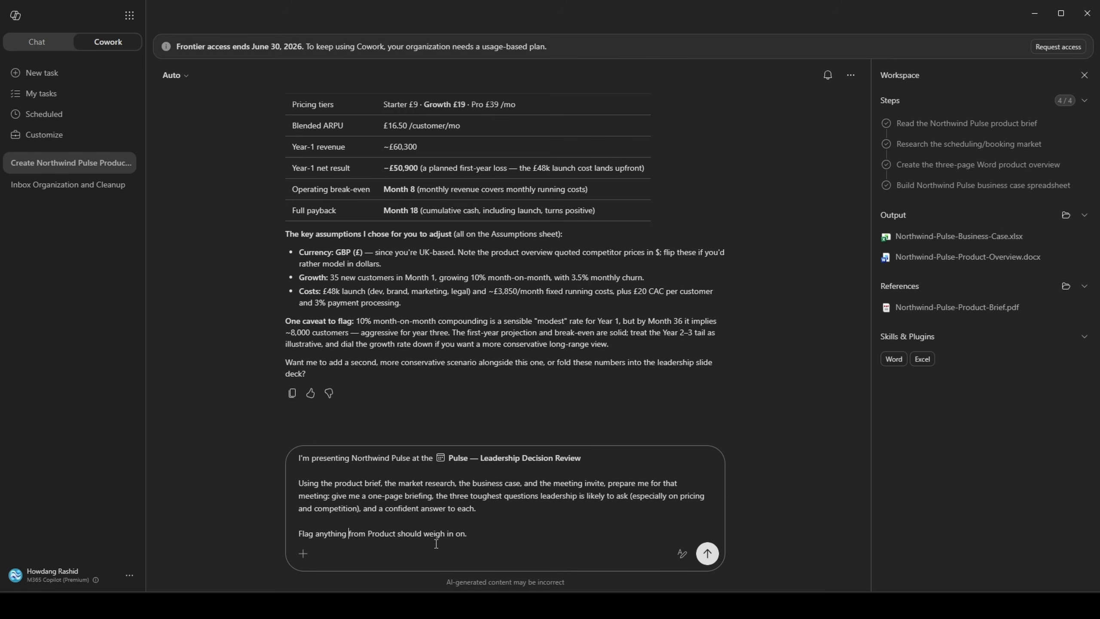
pyautogui.click(303, 553)
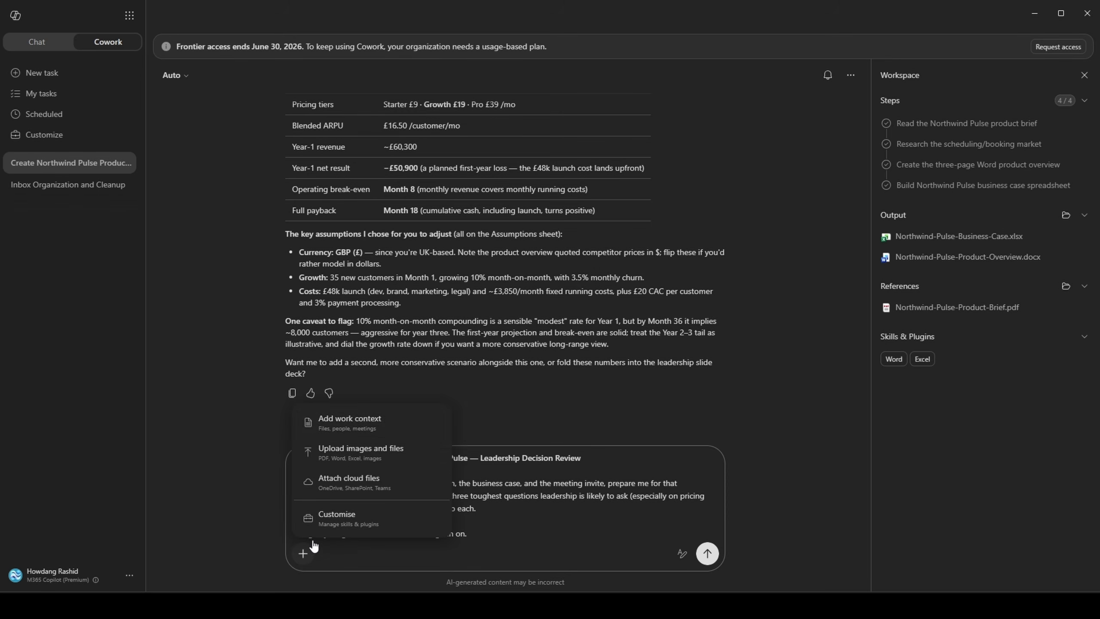
pyautogui.click(339, 429)
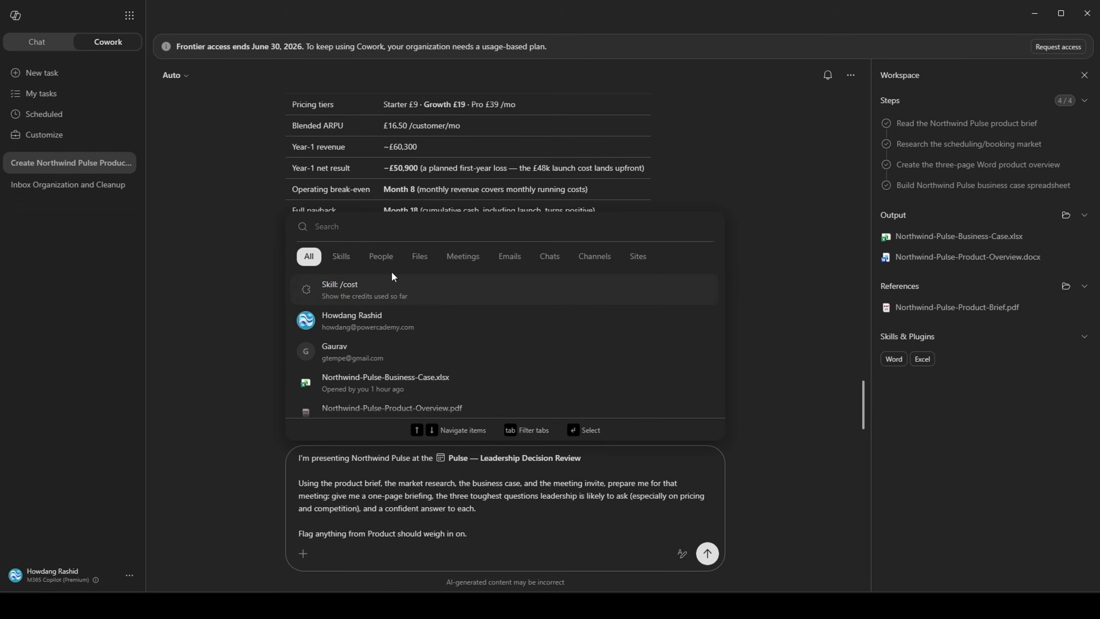
pyautogui.click(378, 256)
pyautogui.write('beatriz')
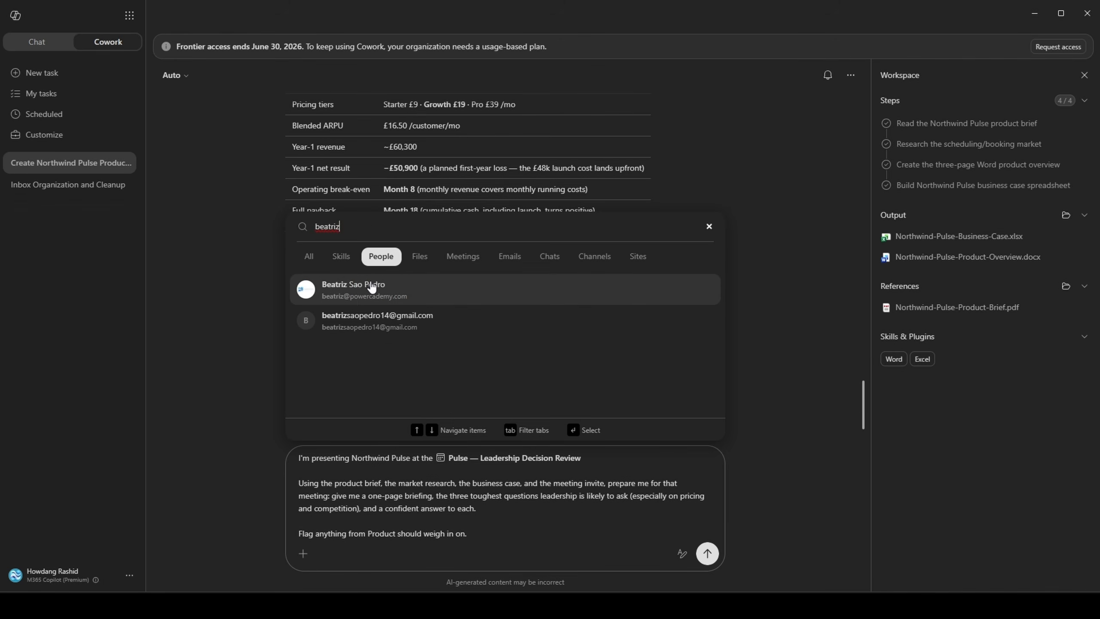
pyautogui.click(353, 289)
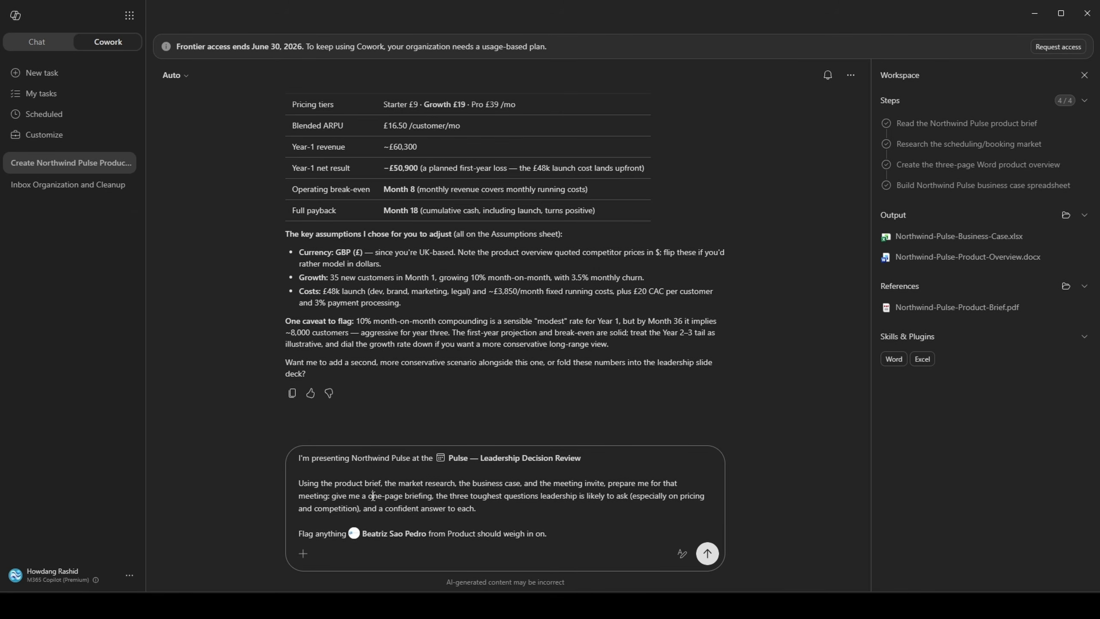
pyautogui.doubleClick(390, 496)
pyautogui.press('BackSpace')
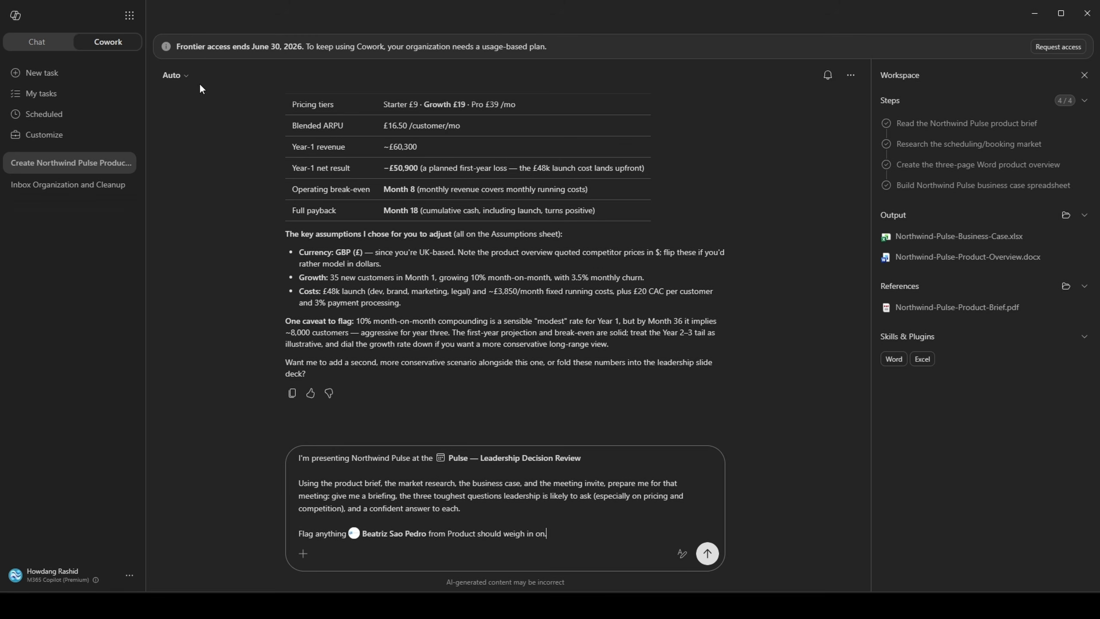
# - Set the model to Claude Opus 4.8 and send the meeting-preparation prompt
pyautogui.click(174, 74)
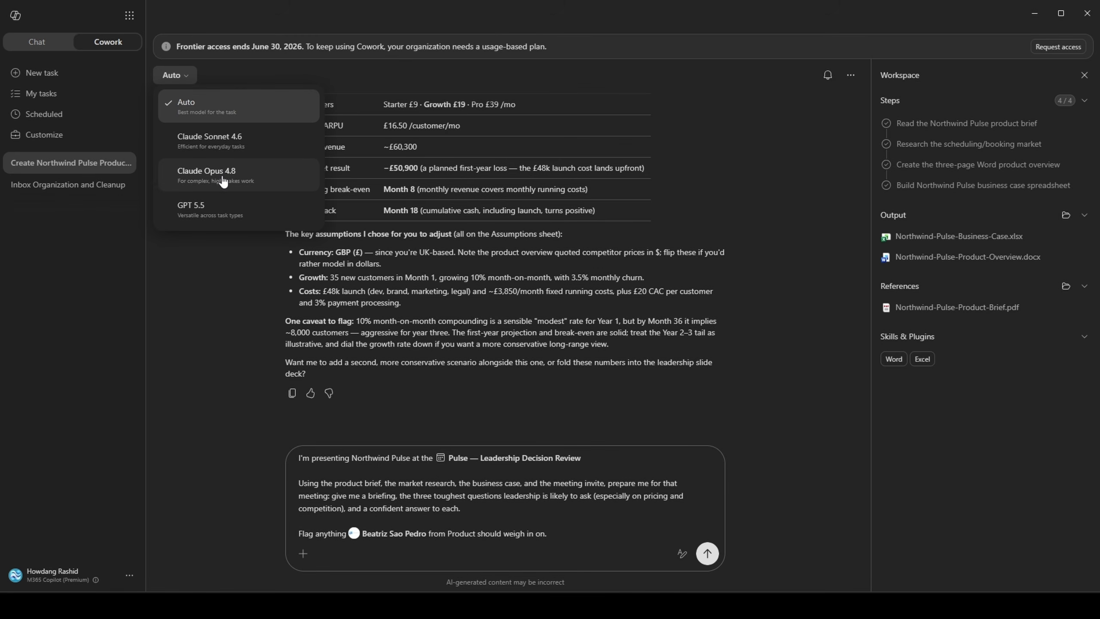
pyautogui.click(267, 189)
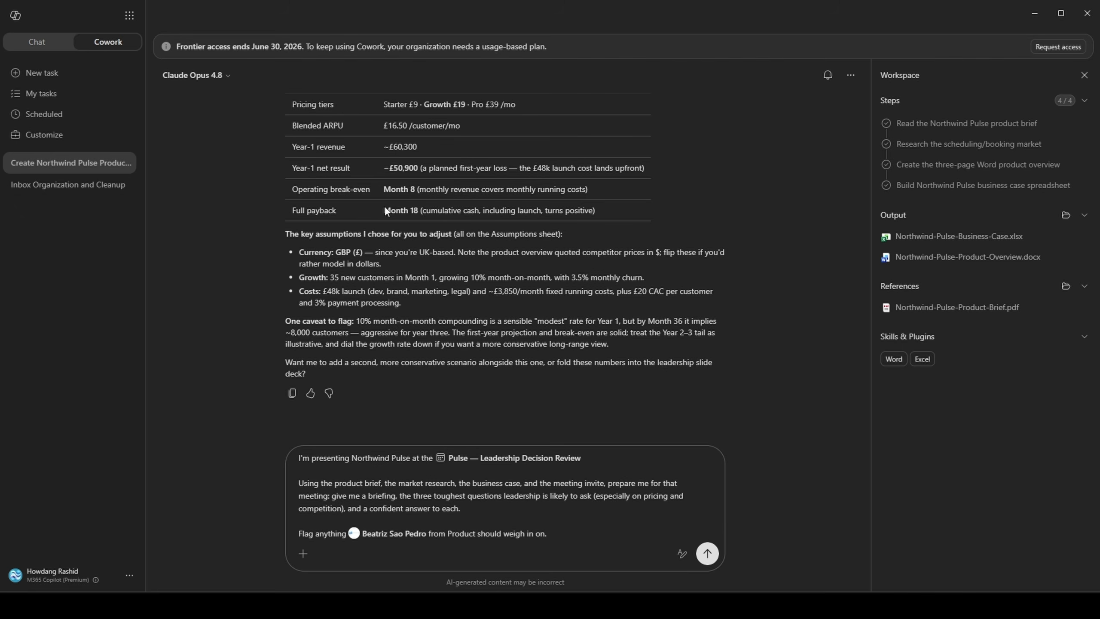
pyautogui.click(708, 553)
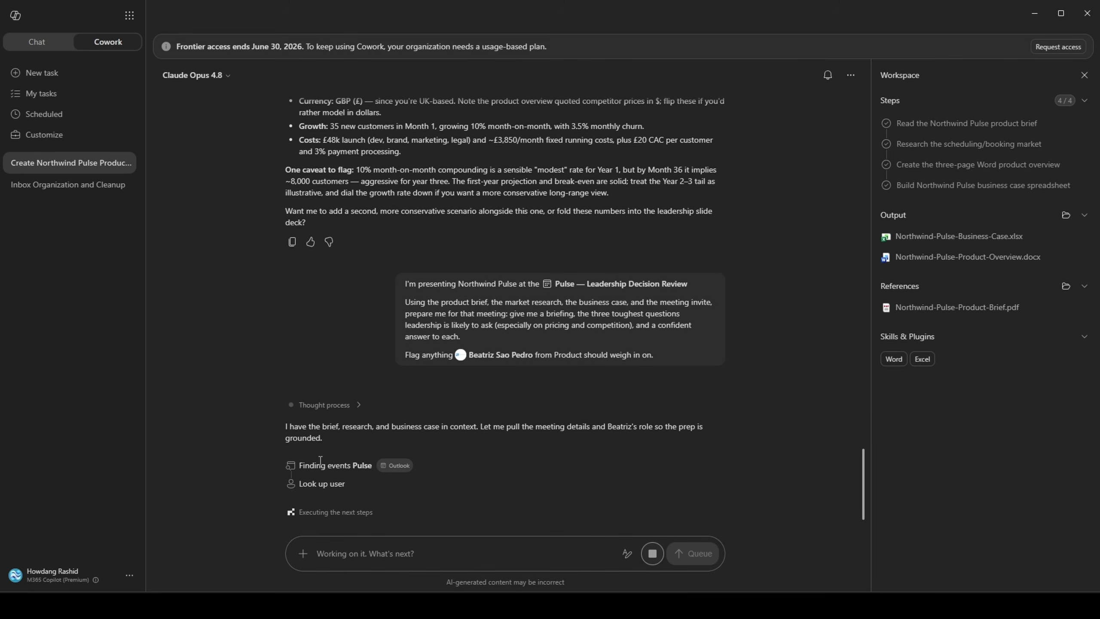
# - Expand the thought process and read the reasoning on the meeting details, briefing format and core facts
pyautogui.click(341, 406)
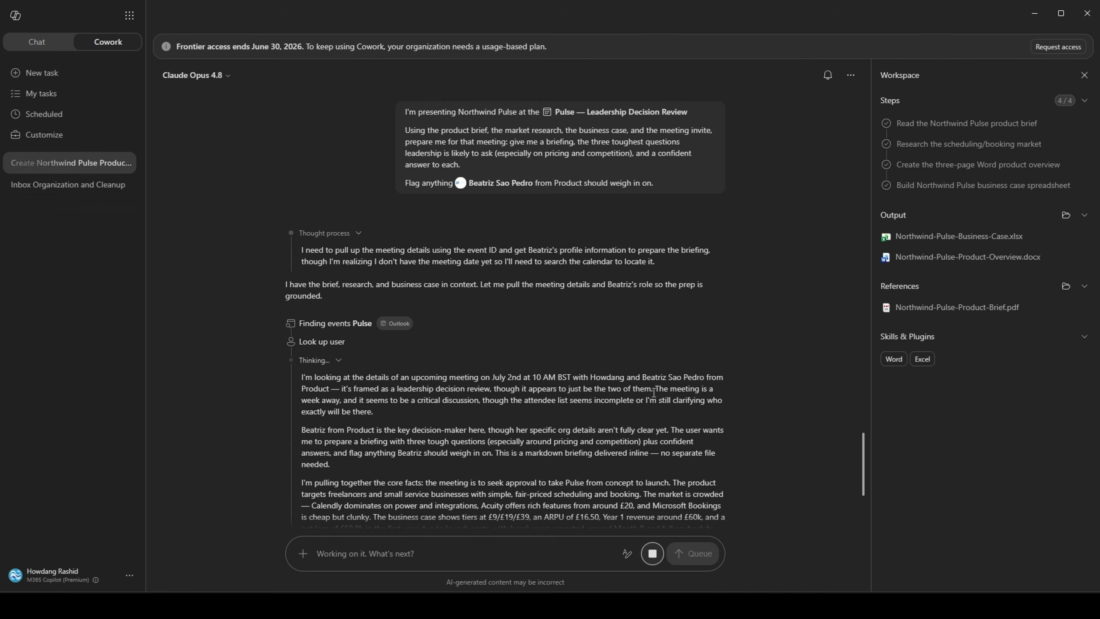
pyautogui.moveTo(302, 372); pyautogui.dragTo(481, 376)
pyautogui.click(484, 374)
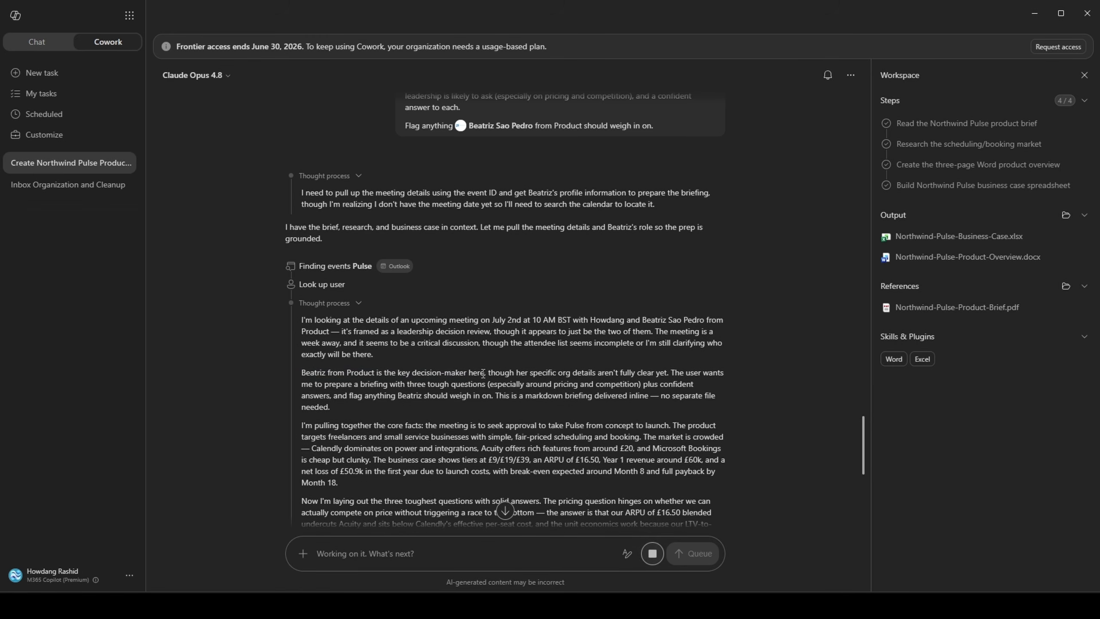
pyautogui.scroll(-1, 516, 353)
pyautogui.moveTo(497, 339); pyautogui.dragTo(508, 348)
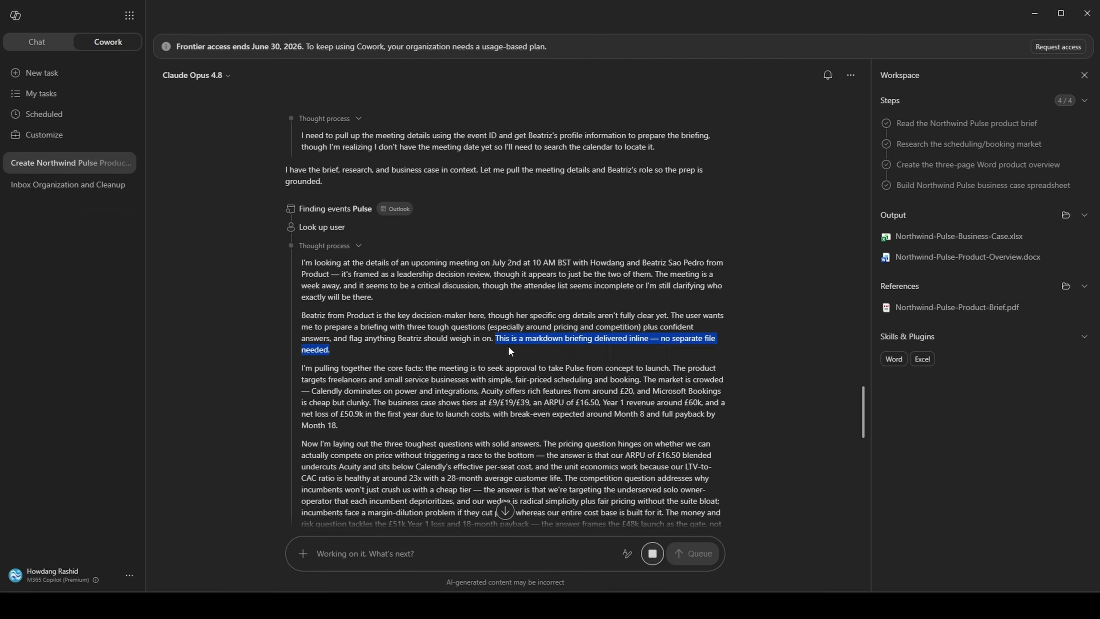
pyautogui.click(508, 348)
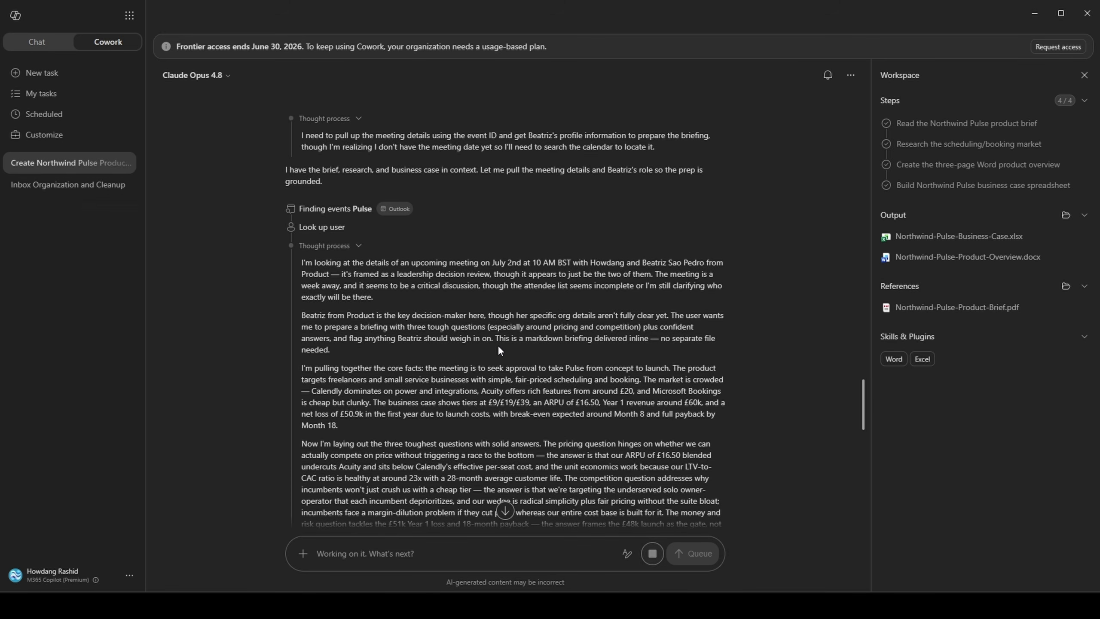
pyautogui.scroll(-1, 495, 349)
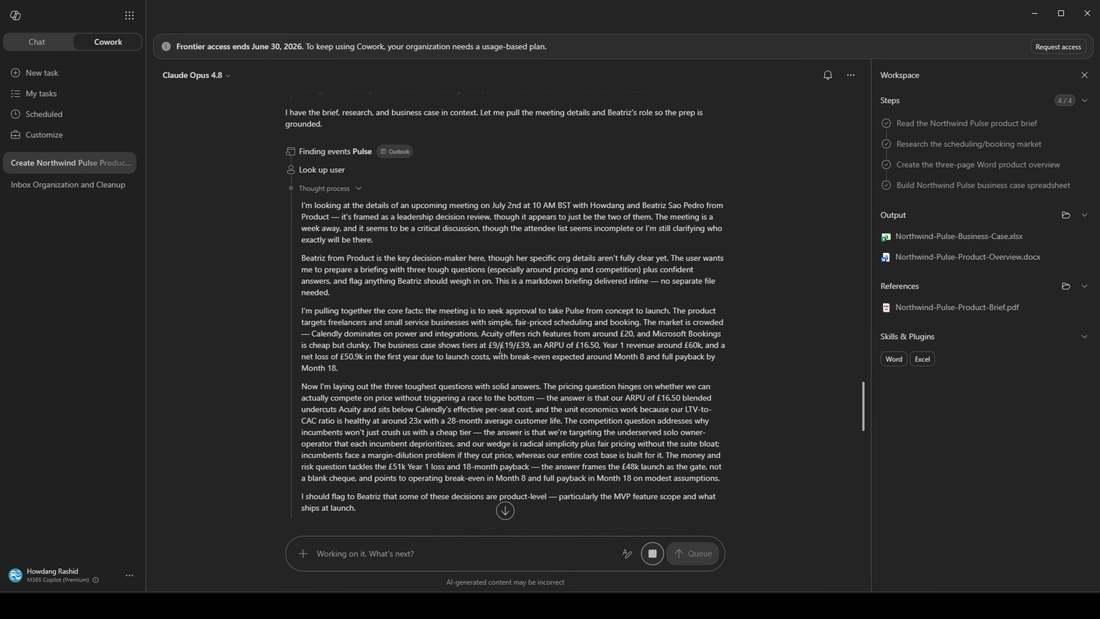
# - Read the finished response's two-minute briefing and the section with the three toughest questions and answers
pyautogui.scroll(-3, 477, 414)
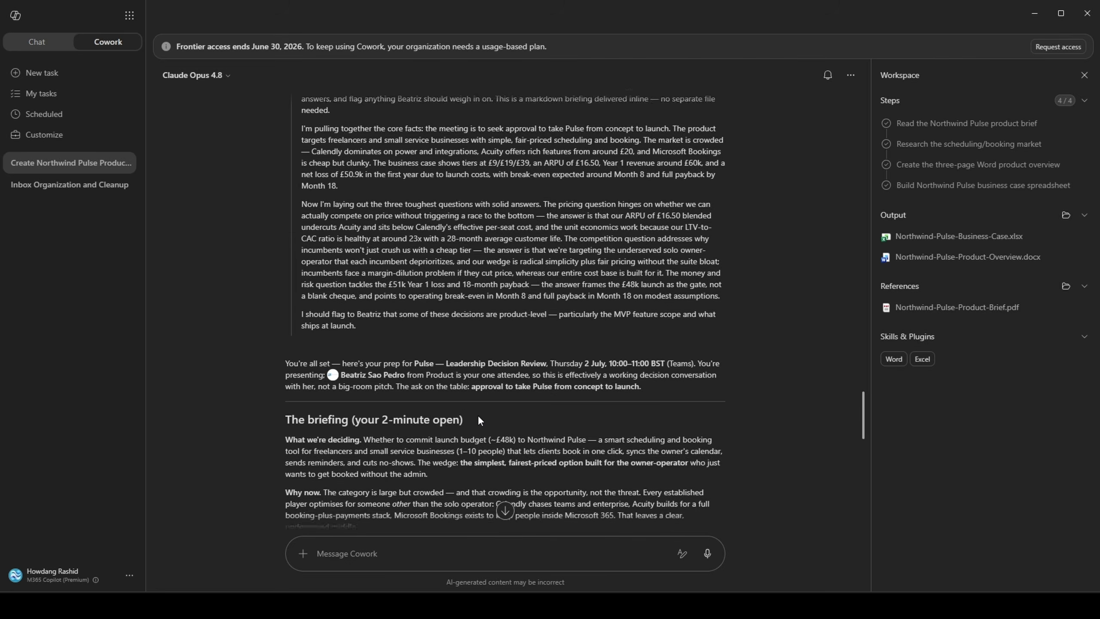
pyautogui.scroll(-3, 478, 414)
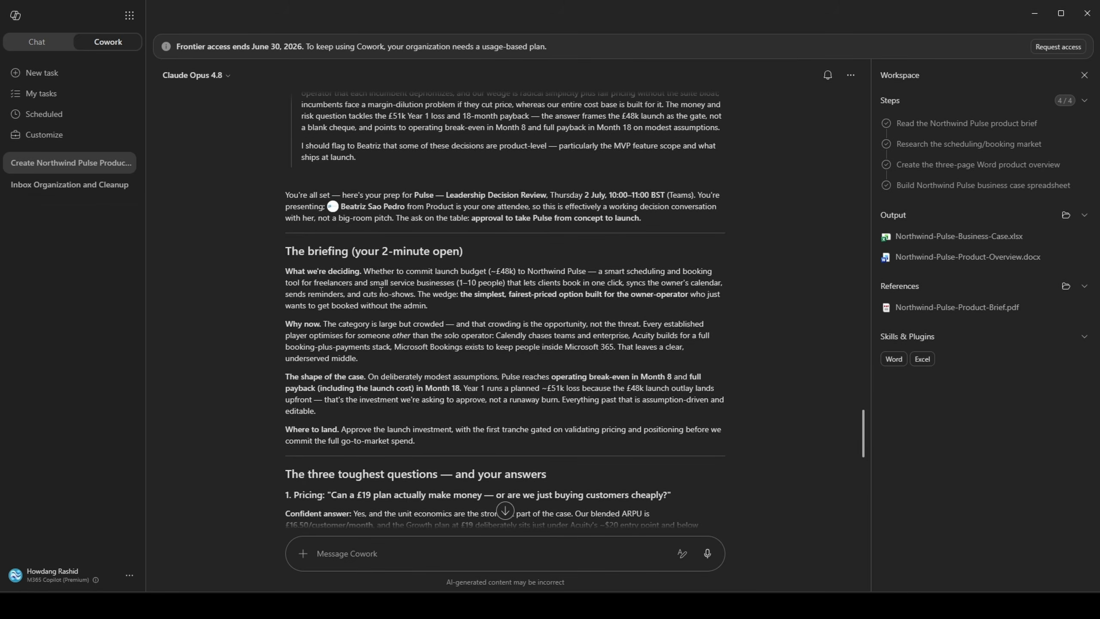
pyautogui.moveTo(319, 220); pyautogui.dragTo(380, 220)
pyautogui.click(391, 220)
pyautogui.scroll(-5, 268, 237)
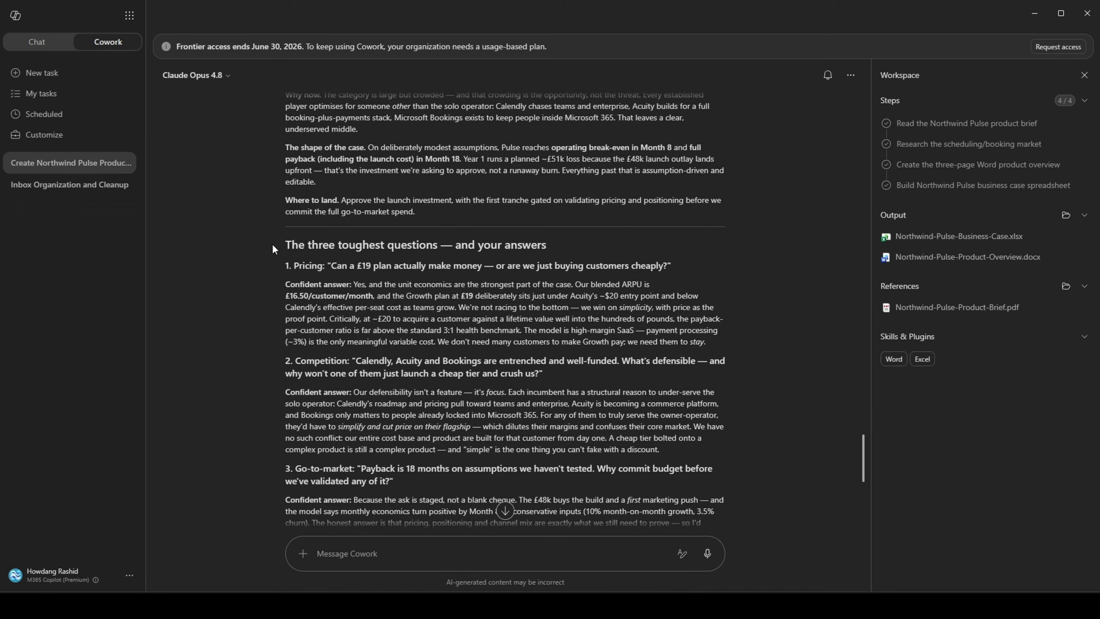
pyautogui.moveTo(273, 245); pyautogui.dragTo(556, 239)
pyautogui.click(556, 239)
# - Review the points flagged for Product and the closing offers of a leadership slide deck or one-page pre-read
pyautogui.scroll(-8, 557, 240)
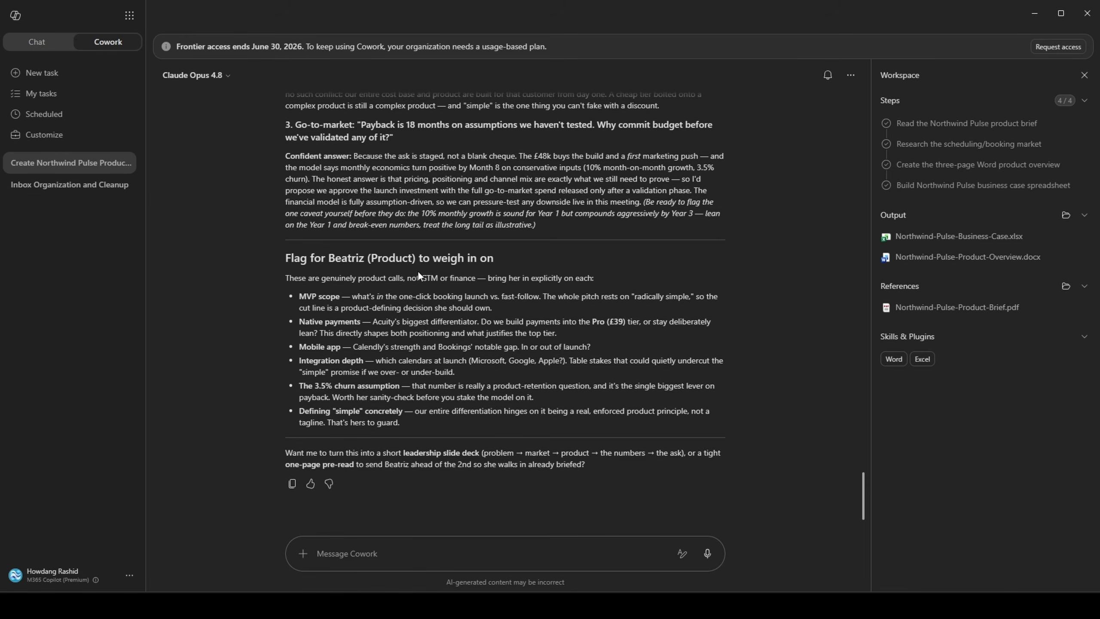
pyautogui.moveTo(403, 453); pyautogui.dragTo(480, 454)
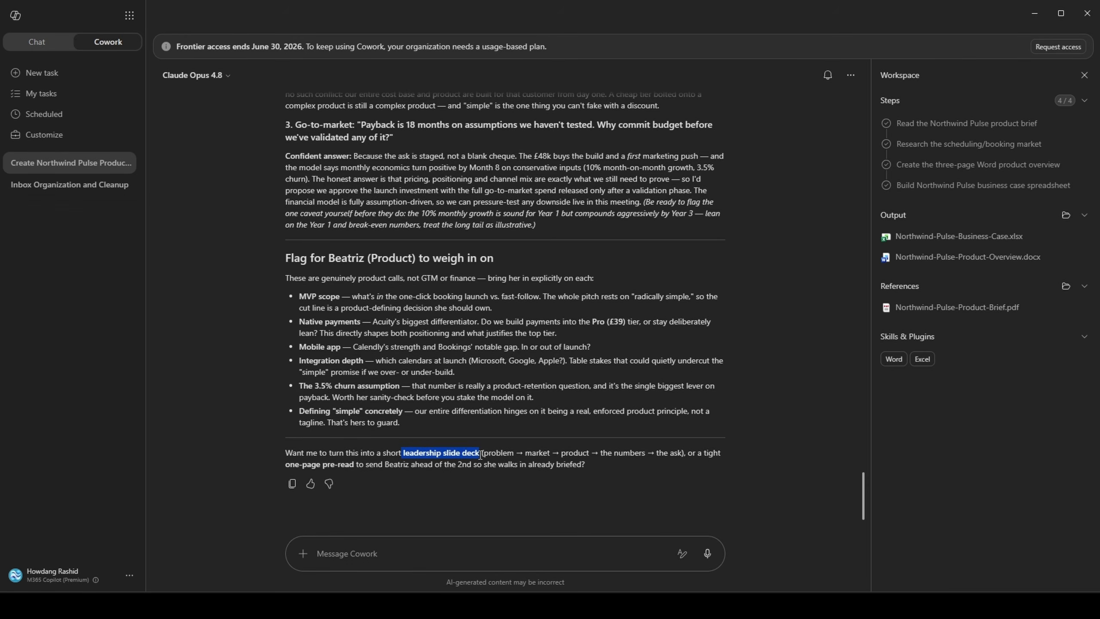
pyautogui.click(480, 455)
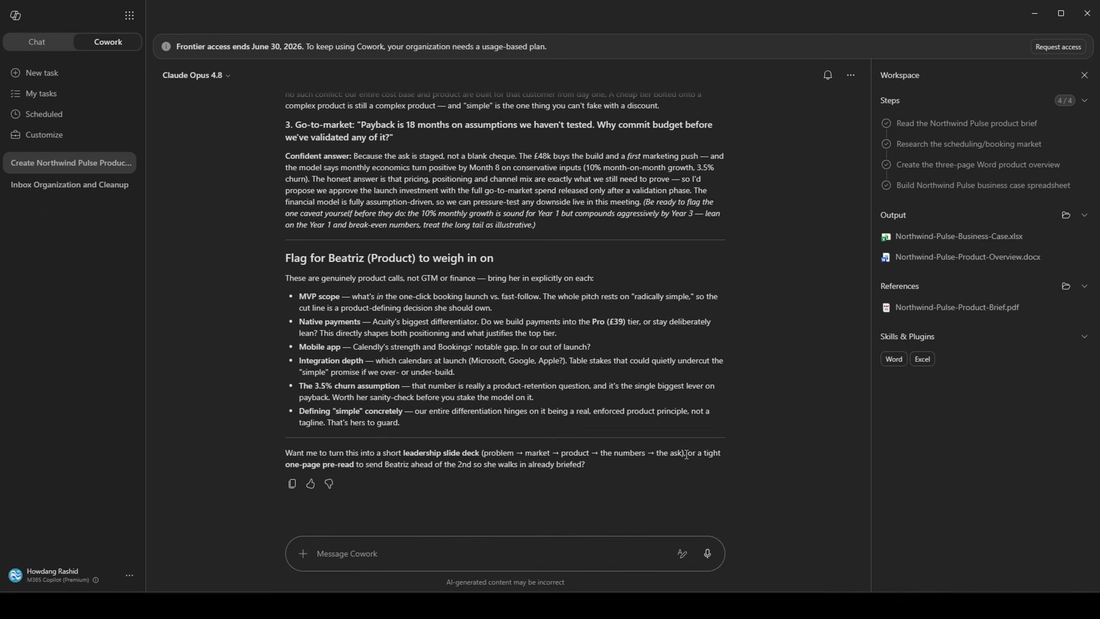
pyautogui.moveTo(284, 463); pyautogui.dragTo(584, 467)
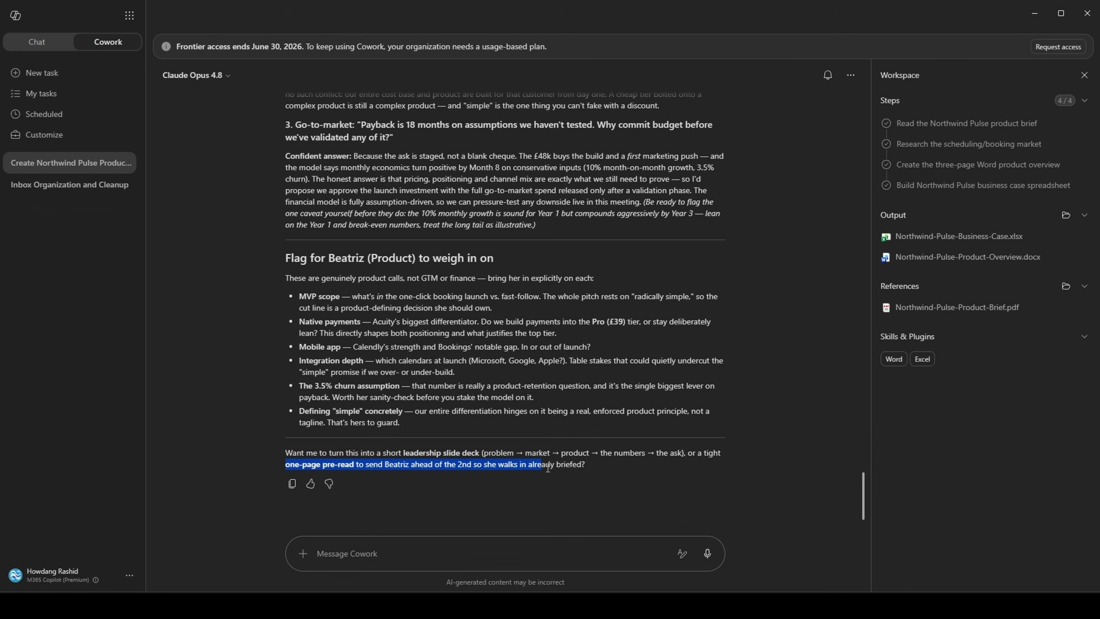
pyautogui.click(583, 467)
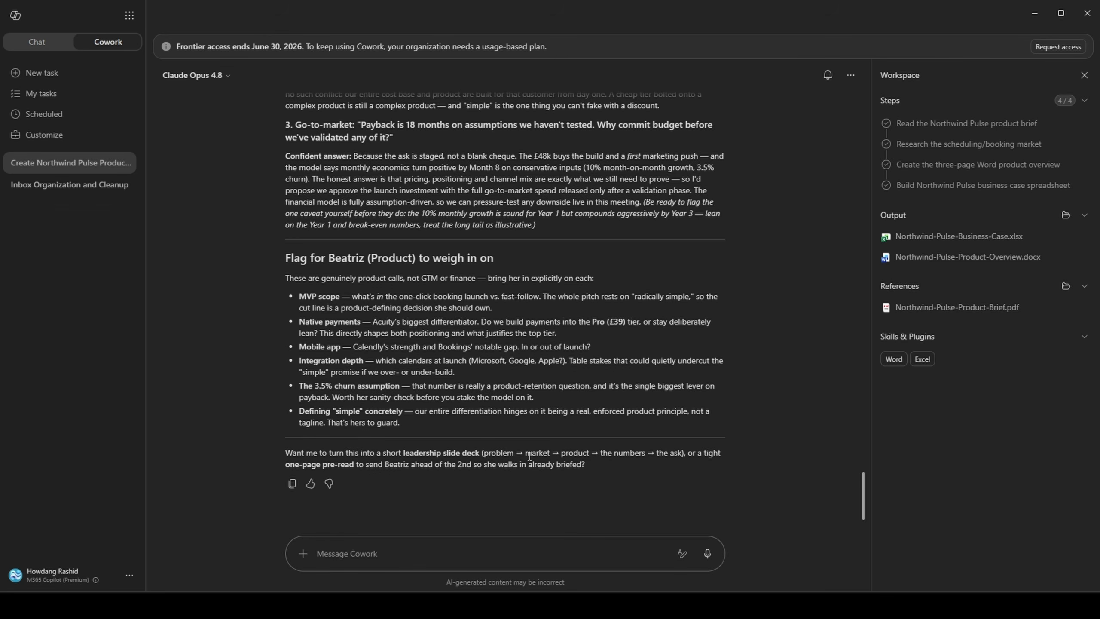
# - Ask Cowork to make the one-page pre-read and send it to the Product colleague so she's already briefed, and read its reasoning
pyautogui.write("Make the one page read, and send it to Beatriz so she's already briefed.")
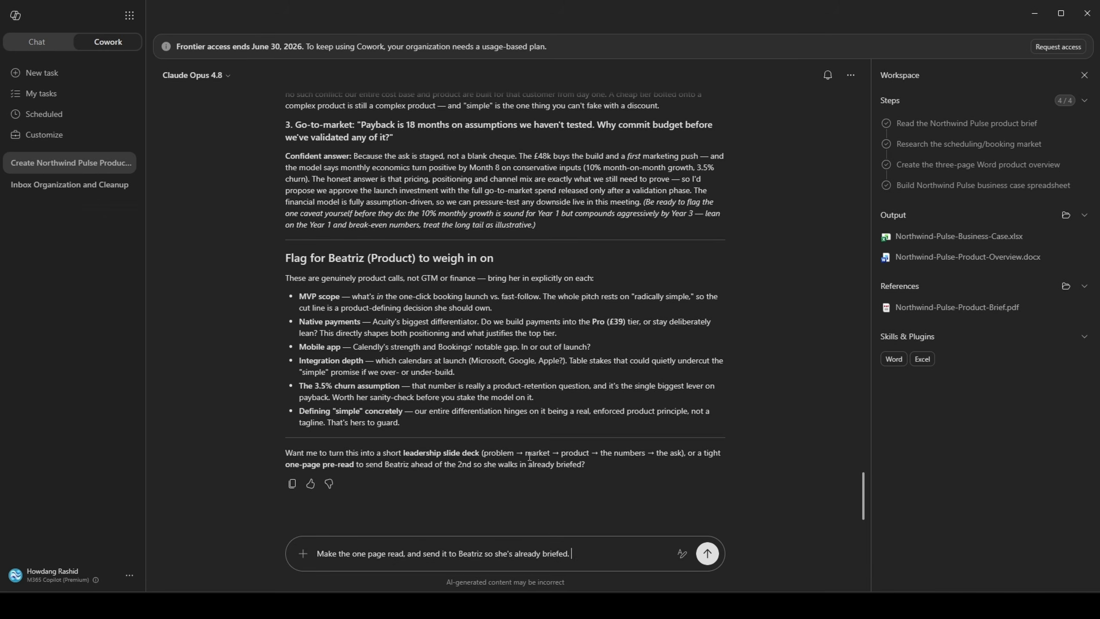
pyautogui.press('Return')
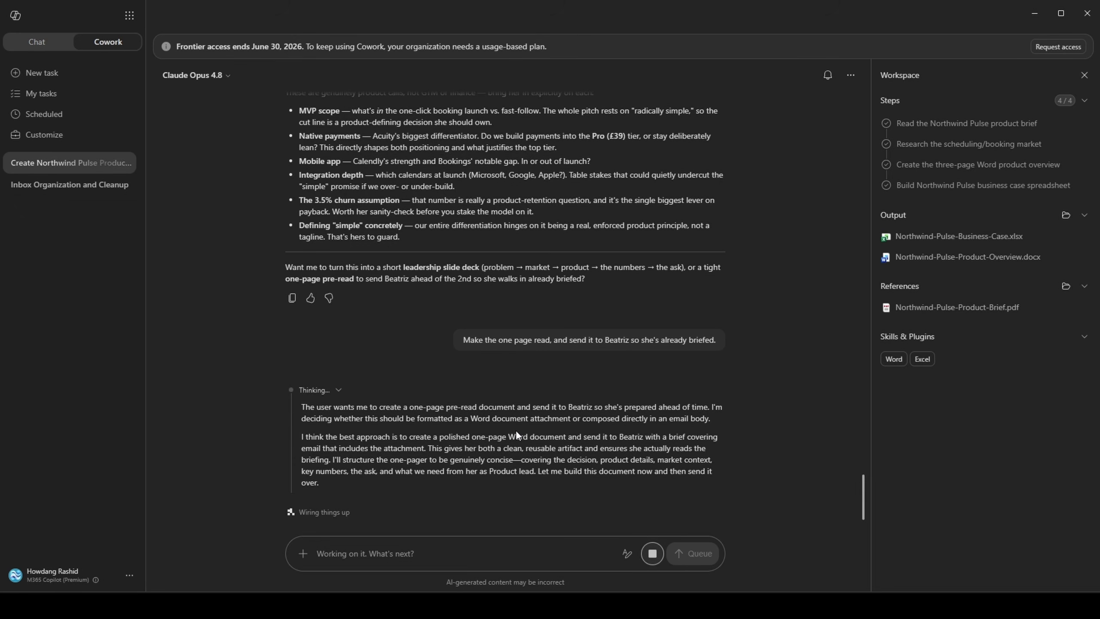
pyautogui.moveTo(378, 437); pyautogui.dragTo(547, 472)
pyautogui.click(551, 476)
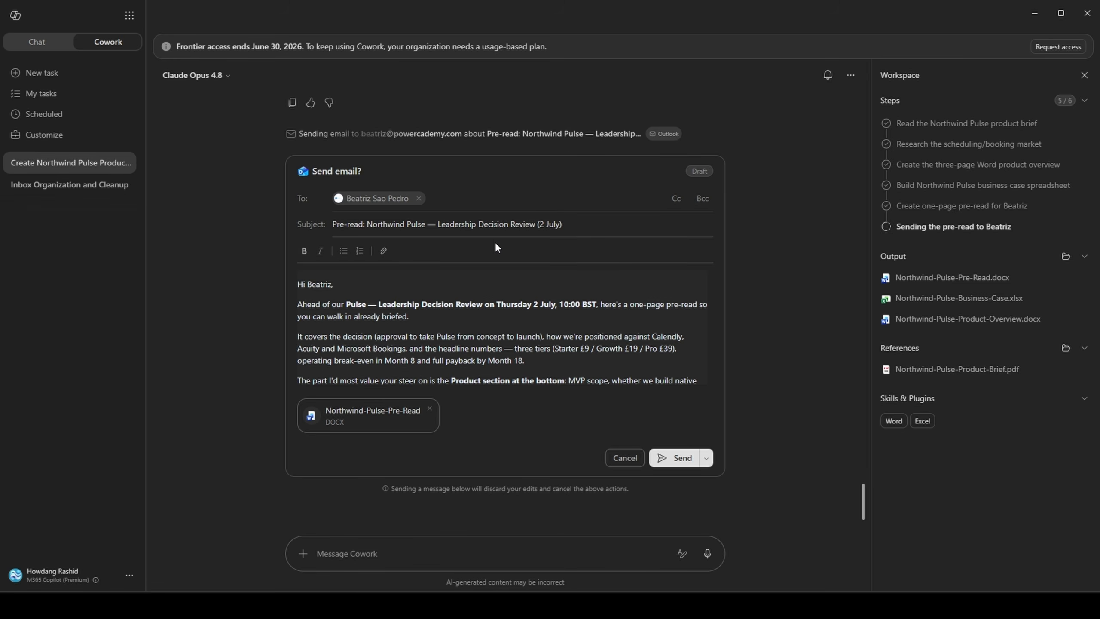
# - Remove the "Sent by Copilot Cowork" line from the pre-read email draft and send it, always allowing emails only to that recipient
pyautogui.click(706, 457)
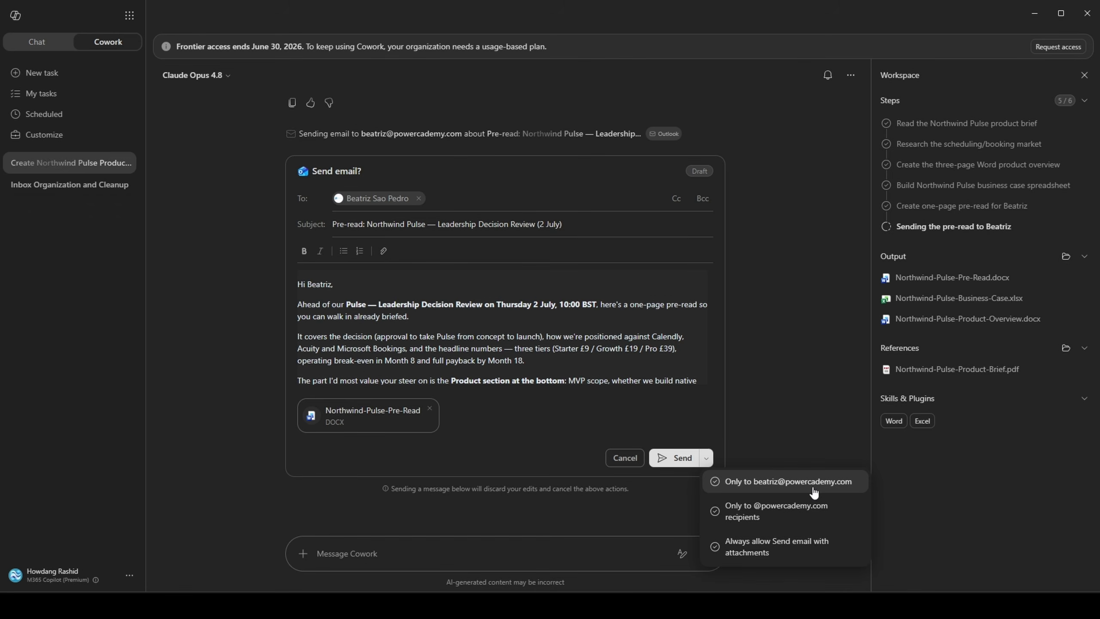
pyautogui.click(706, 457)
pyautogui.scroll(-3, 381, 378)
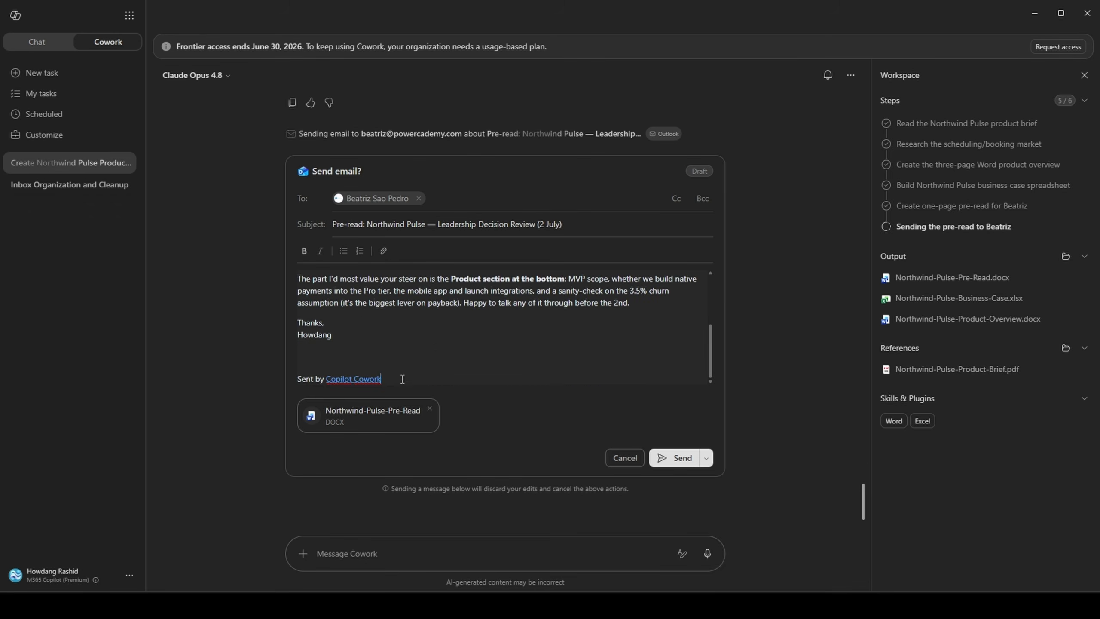
pyautogui.moveTo(381, 379); pyautogui.dragTo(299, 350)
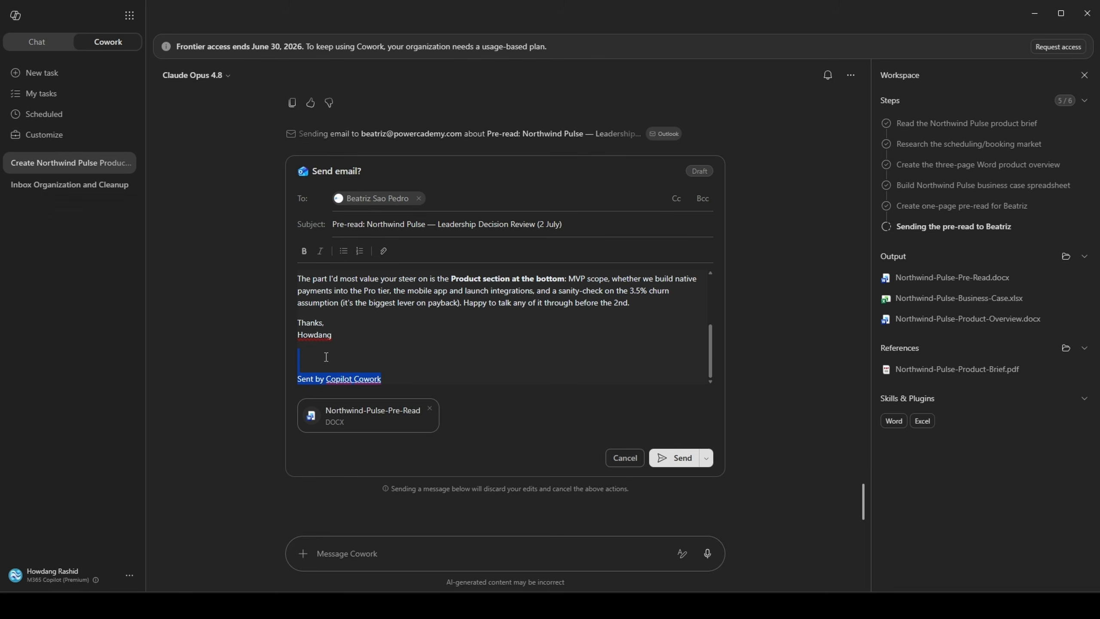
pyautogui.press('BackSpace')
pyautogui.scroll(3, 329, 357)
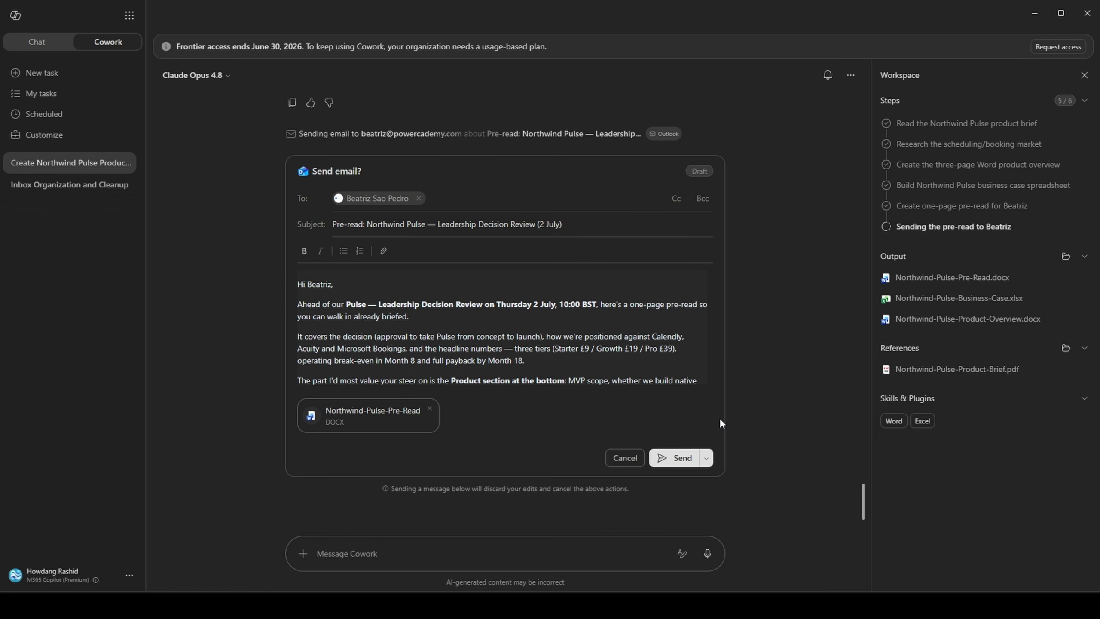
pyautogui.click(706, 458)
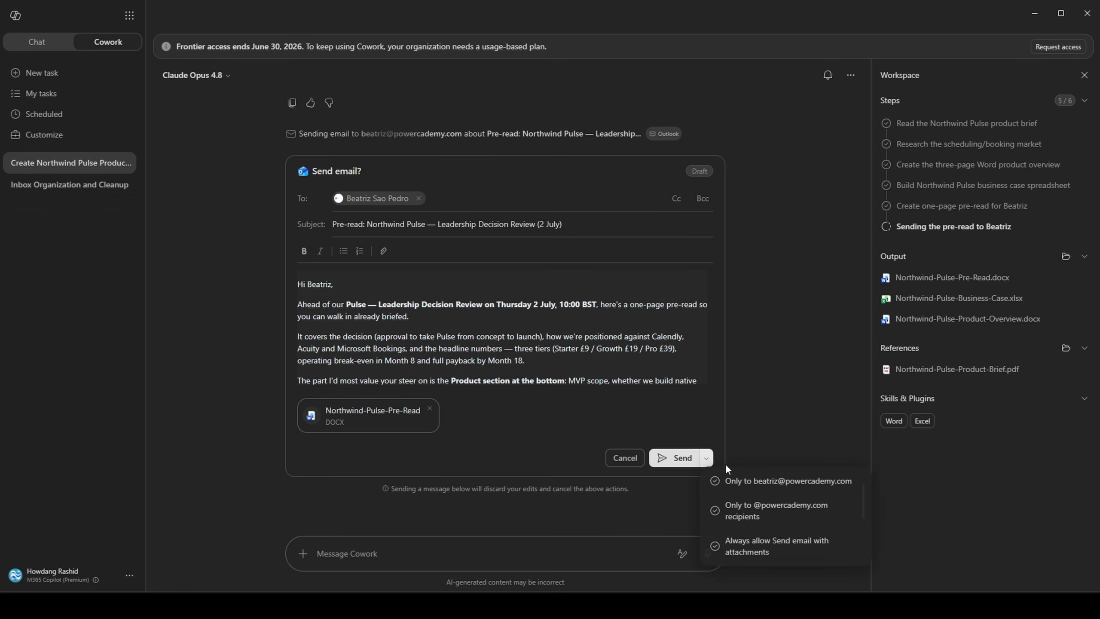
pyautogui.click(743, 483)
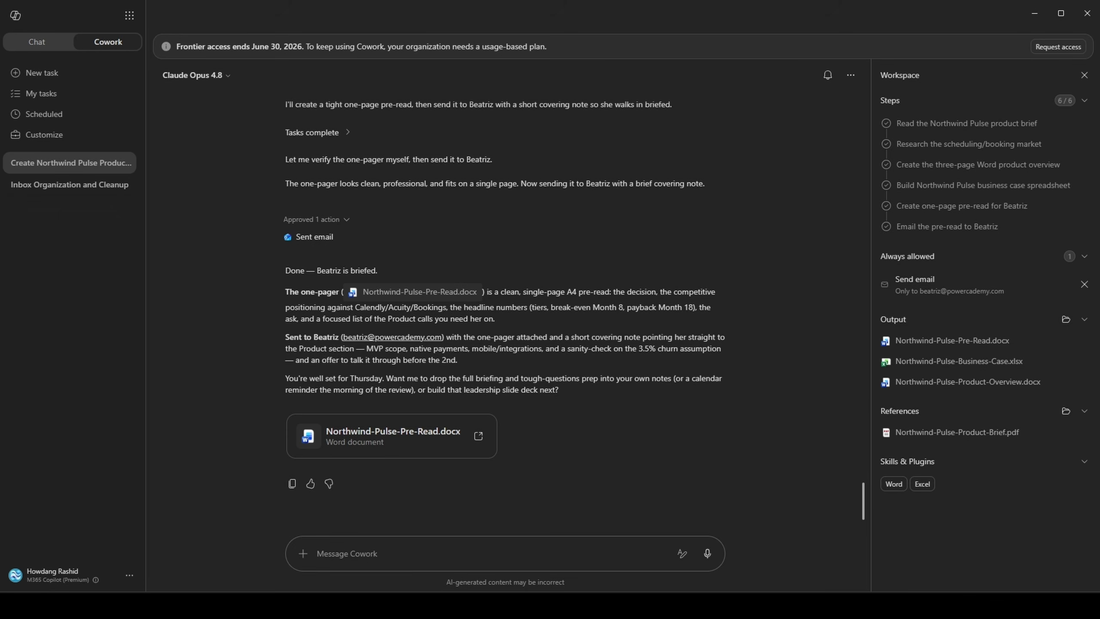
# - Send a prompt for a Northwind Pulse leadership pitch deck covering problem through leadership ask, around 15-20 slides, with the sources in a separate paragraph
pyautogui.click(382, 555)
pyautogui.write('Build a leadership pitch deck for Northwind Pulse that makes the case to approve the launch. Draw on the product brief, the market research, and the business case. Structure it as: the problem, the product and value proposition, the market opportunity and competitors, our pricing and revenue projection, the launch plan, and a clear ask to leadership. Keep it clean and confident — around 10 slides.')
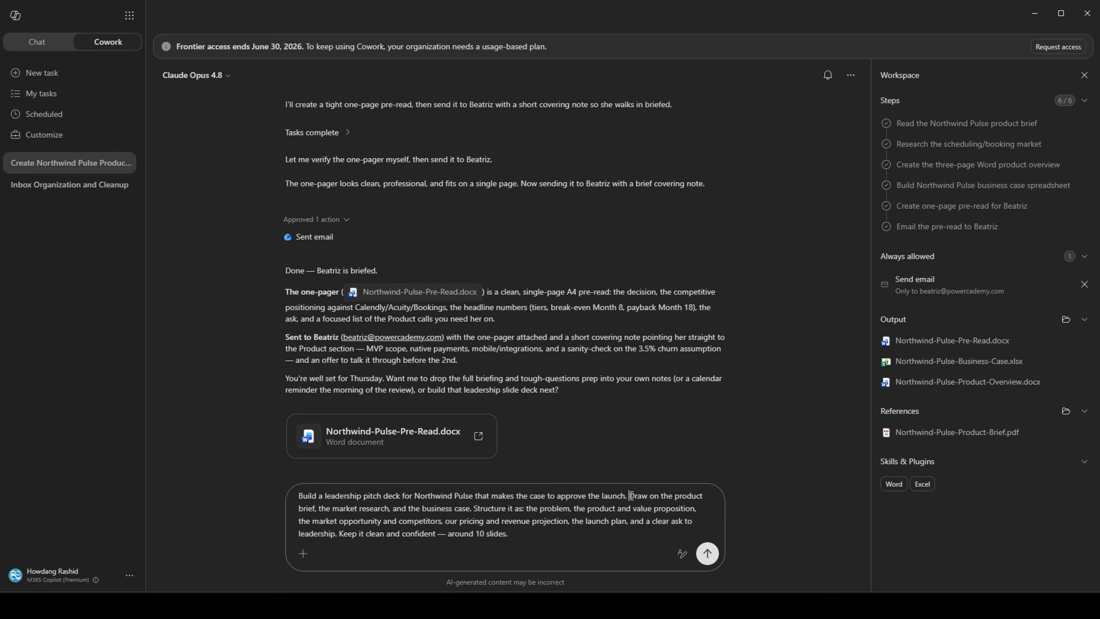
pyautogui.hotkey('shift', 'Return')
pyautogui.hotkey('shift', 'Return')
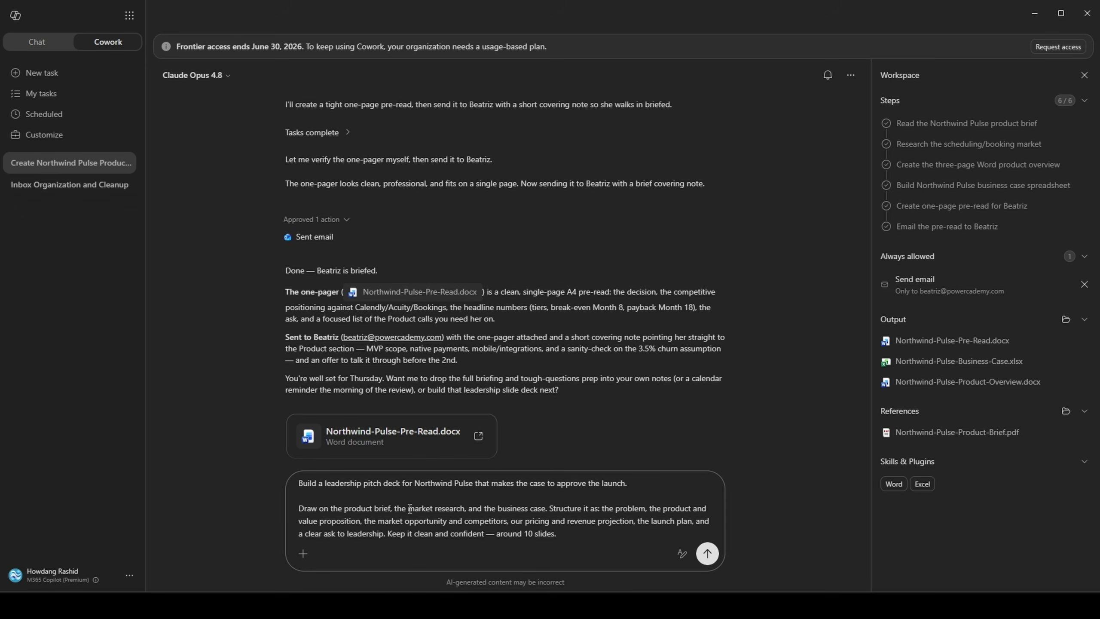
pyautogui.moveTo(408, 509); pyautogui.dragTo(468, 508)
pyautogui.click(516, 508)
pyautogui.moveTo(553, 508); pyautogui.dragTo(605, 509)
pyautogui.click(608, 508)
pyautogui.write('15-20')
pyautogui.click(714, 557)
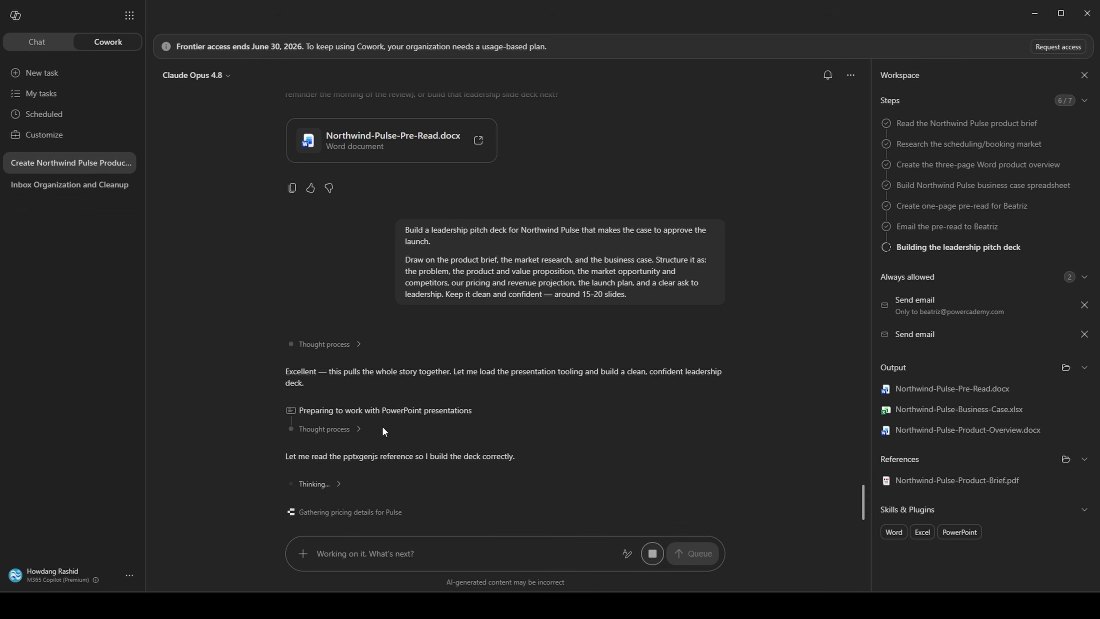
# - View the scheduled runs, start creating a scheduled task and read the explanation of how scheduled tasks work
pyautogui.click(90, 121)
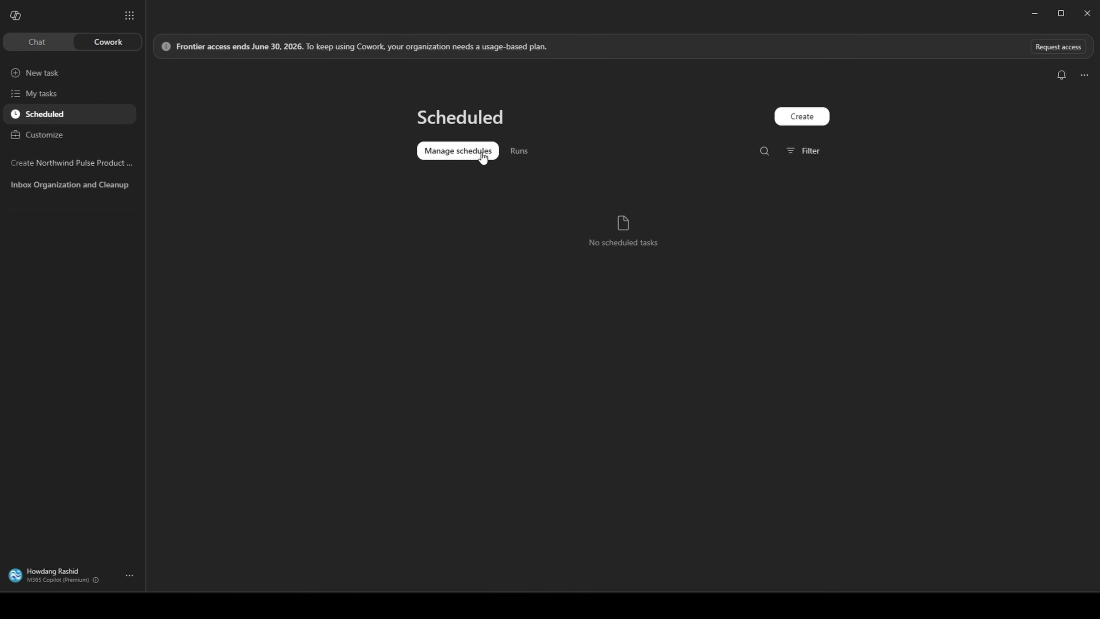
pyautogui.click(510, 154)
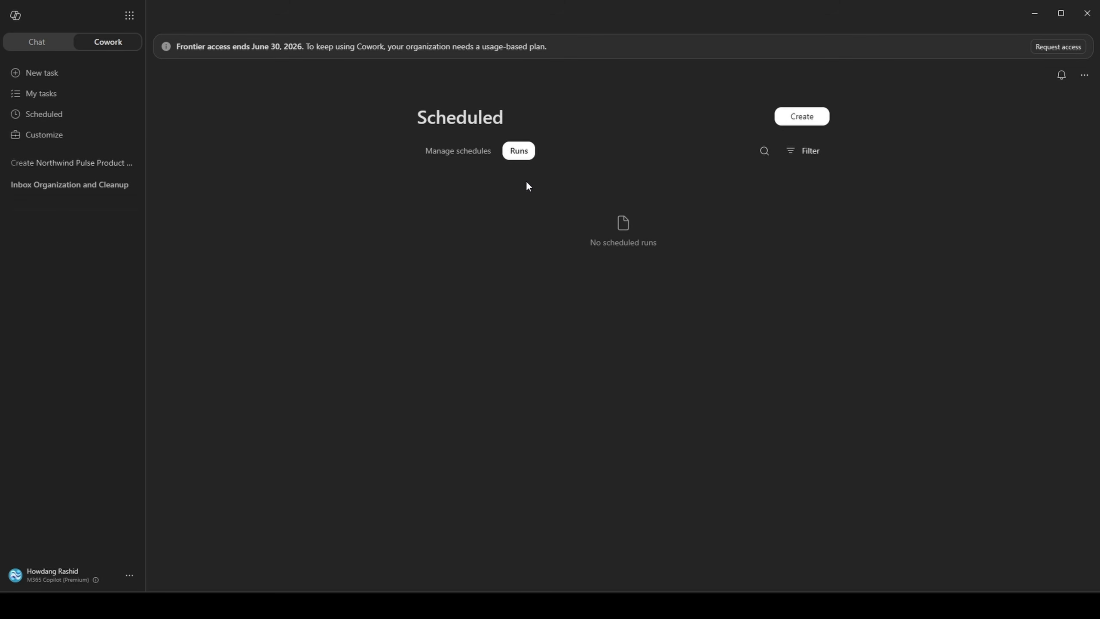
pyautogui.click(791, 120)
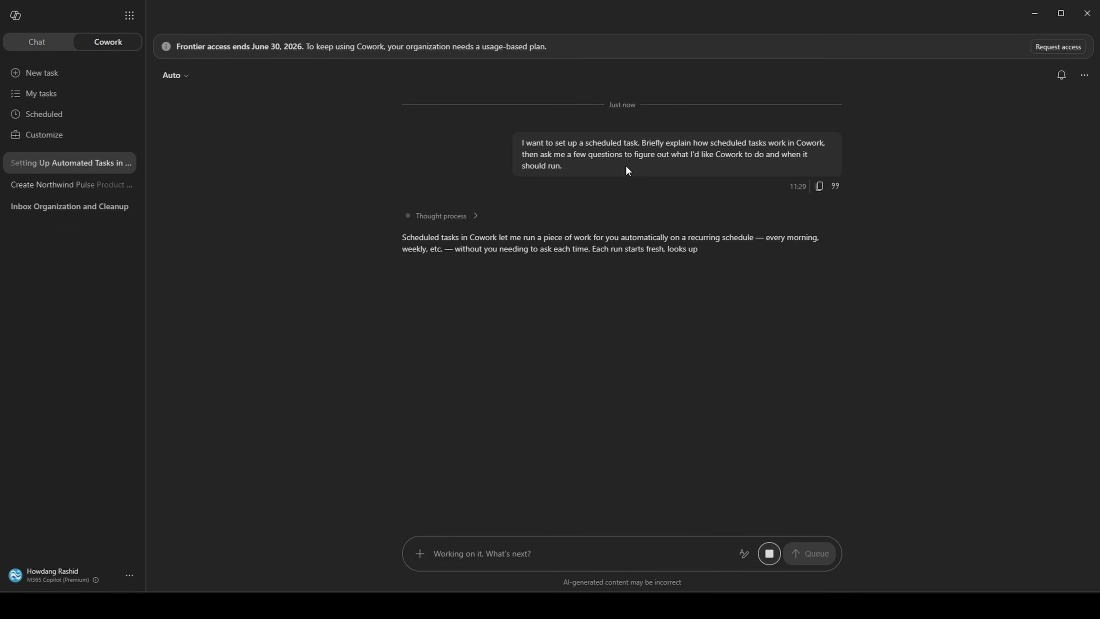
pyautogui.moveTo(392, 237); pyautogui.dragTo(554, 238)
pyautogui.click(554, 238)
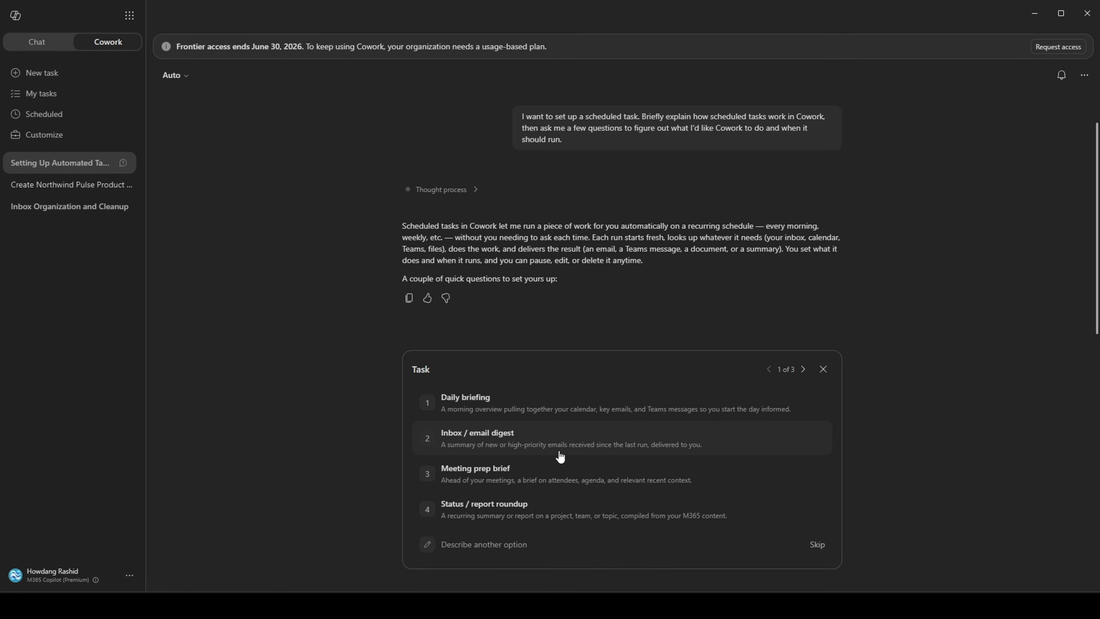
# - Set the scheduled task to an inbox / email digest every 3 days, including older emails that still require a reply, delivered by email
pyautogui.click(601, 453)
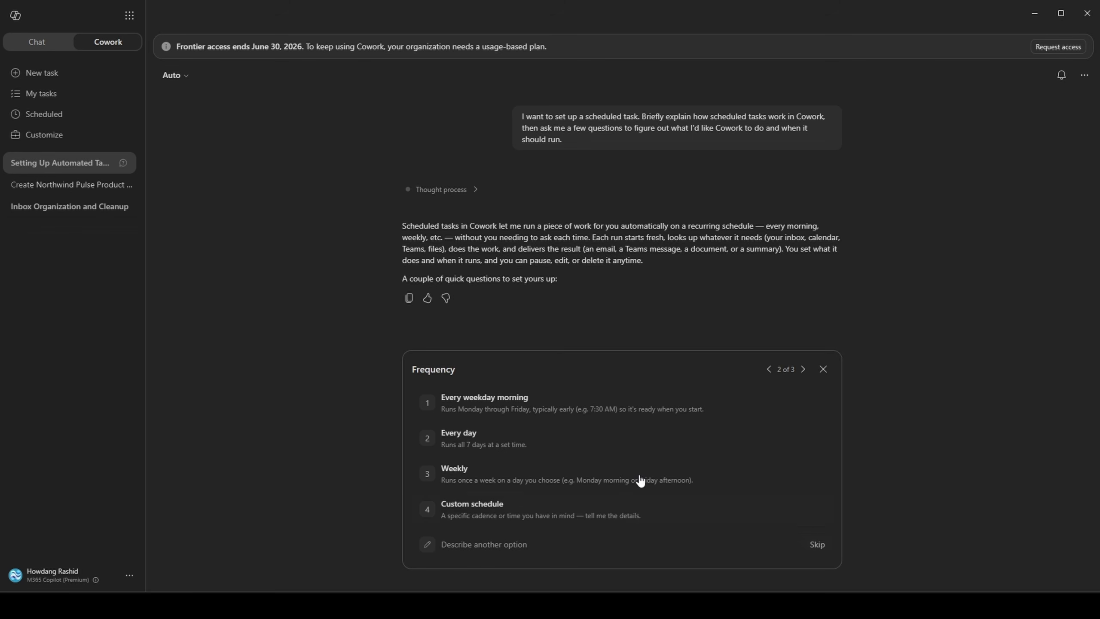
pyautogui.click(497, 547)
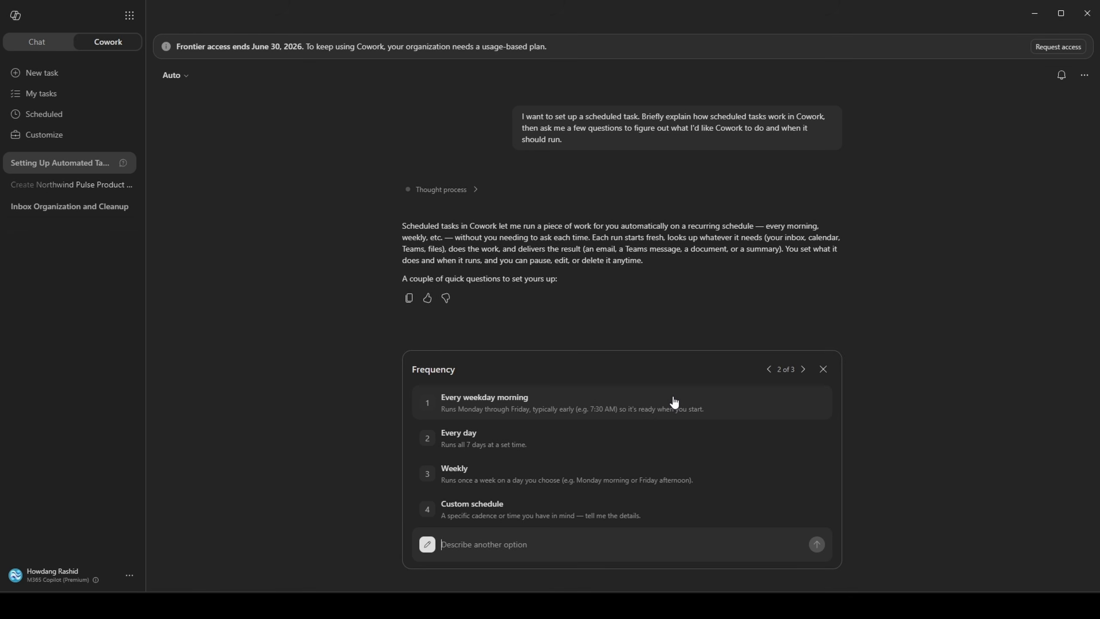
pyautogui.write('Please run this, ever')
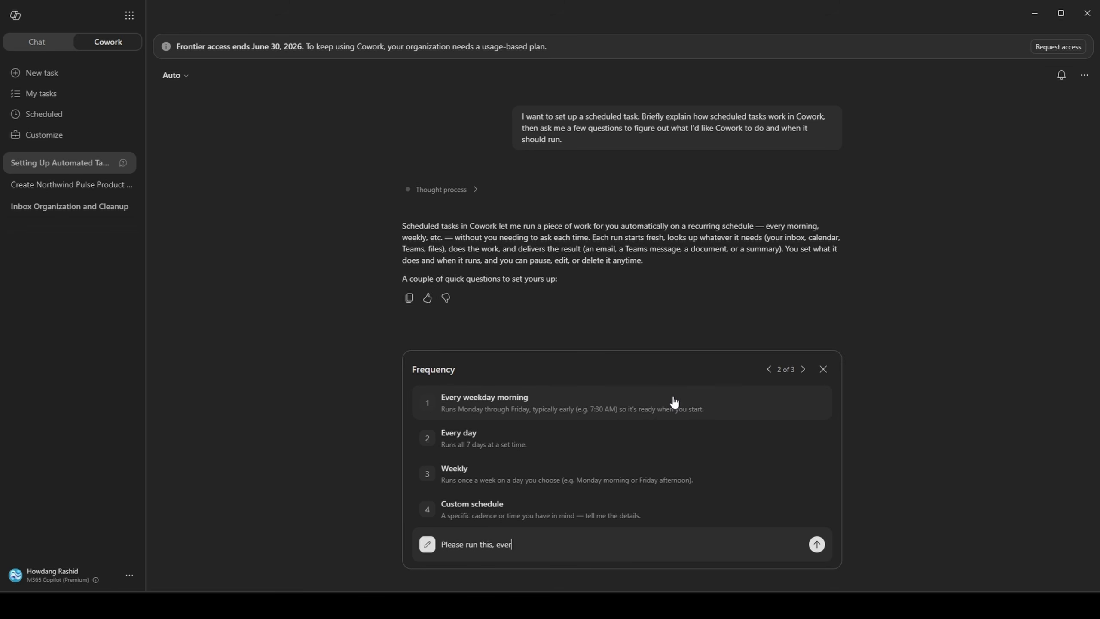
pyautogui.write('y 3 days, and also find any older emails that stil')
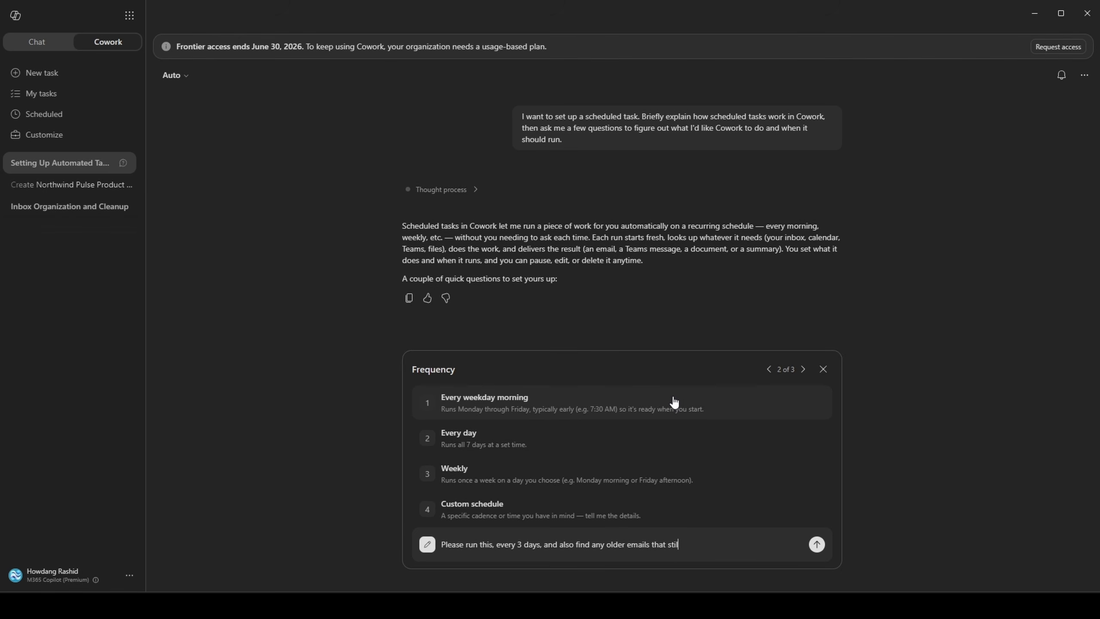
pyautogui.write('l require a reply.')
pyautogui.press('Return')
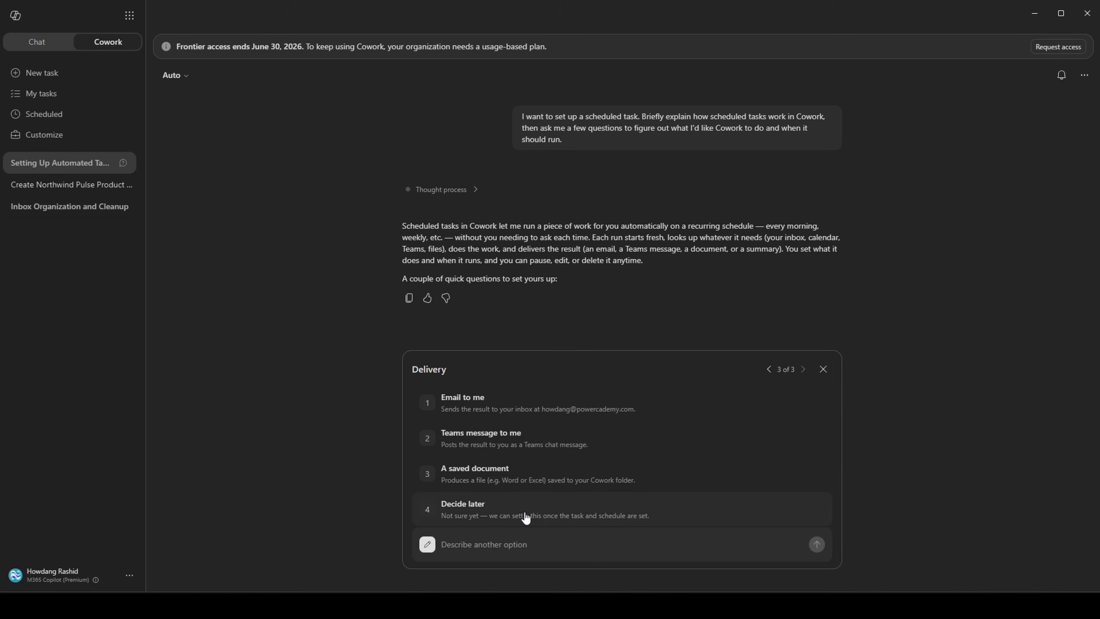
pyautogui.click(550, 417)
pyautogui.click(809, 547)
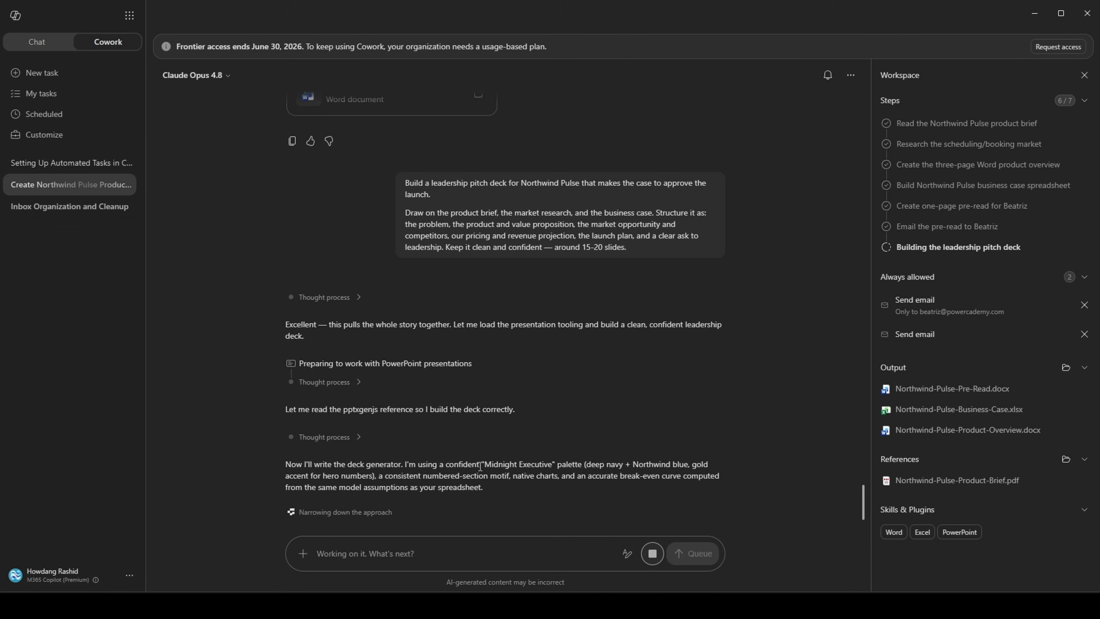
# - Check the pitch deck's progress and read its "Midnight Executive" palette description
pyautogui.moveTo(478, 468)
pyautogui.mouseDown()
pyautogui.moveTo(558, 466)
pyautogui.moveTo(480, 461)
pyautogui.mouseUp()
pyautogui.click(557, 467)
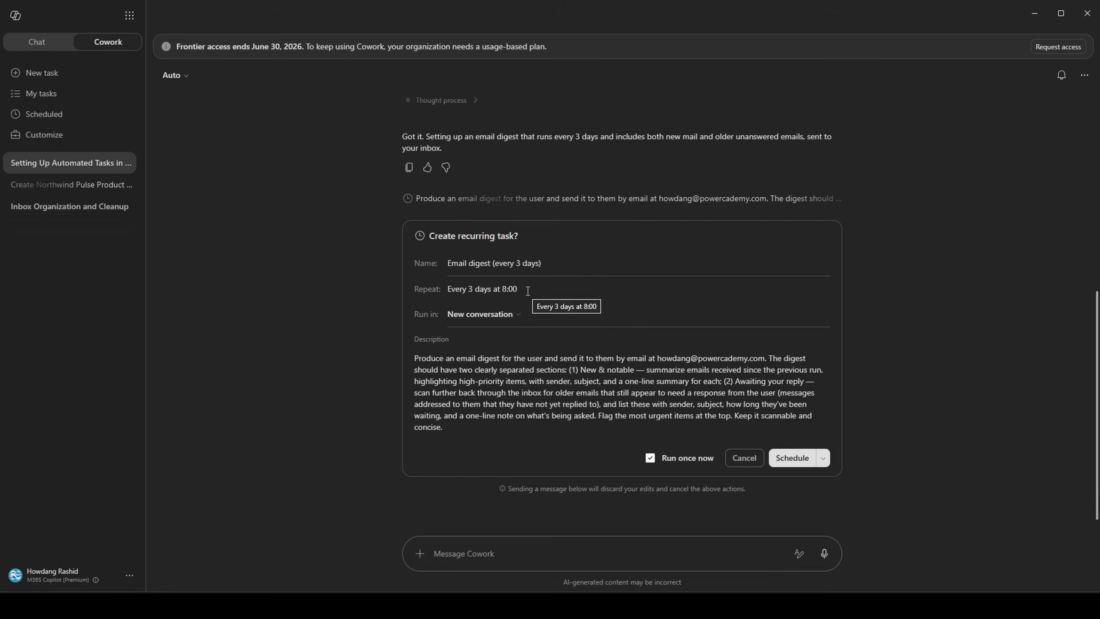
# - Set the recurring email digest to run in the same conversation and schedule it with Run once now enabled
pyautogui.click(503, 319)
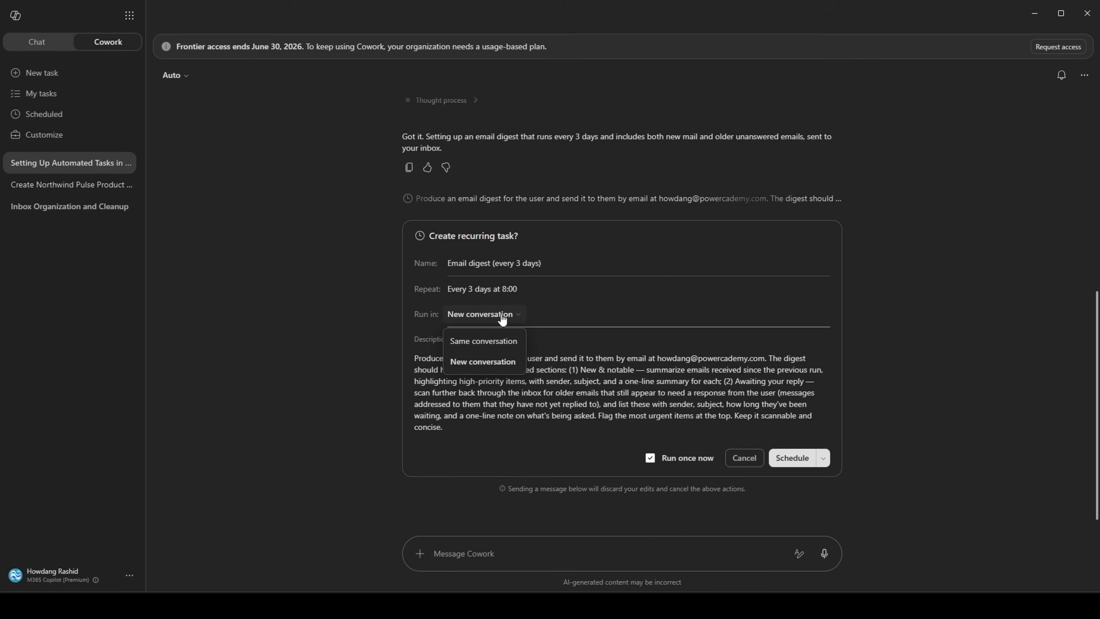
pyautogui.click(518, 343)
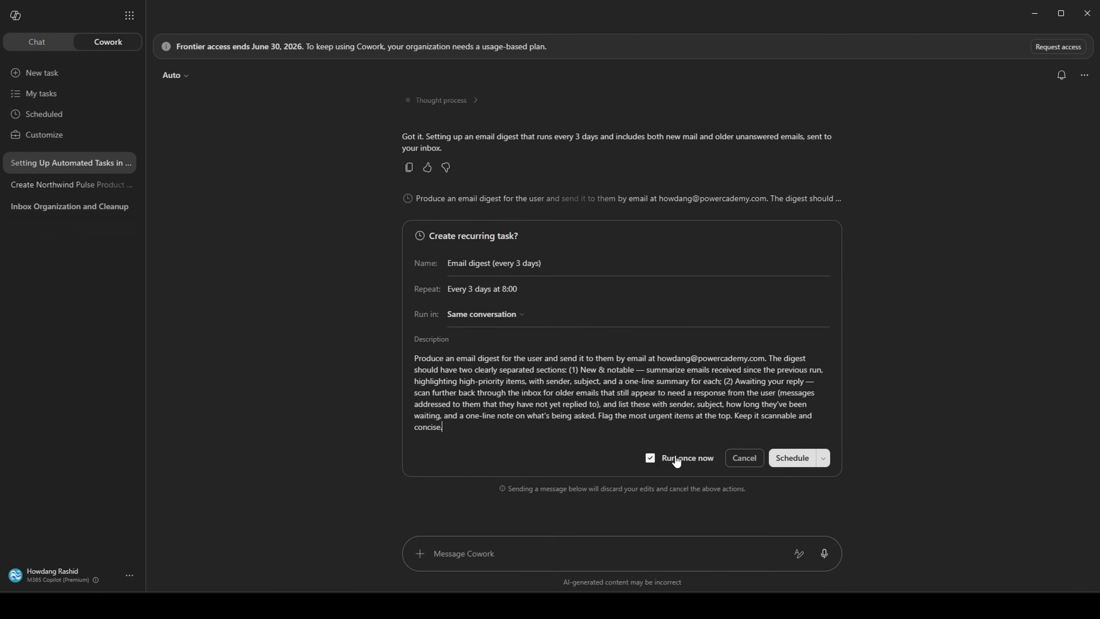
pyautogui.click(823, 458)
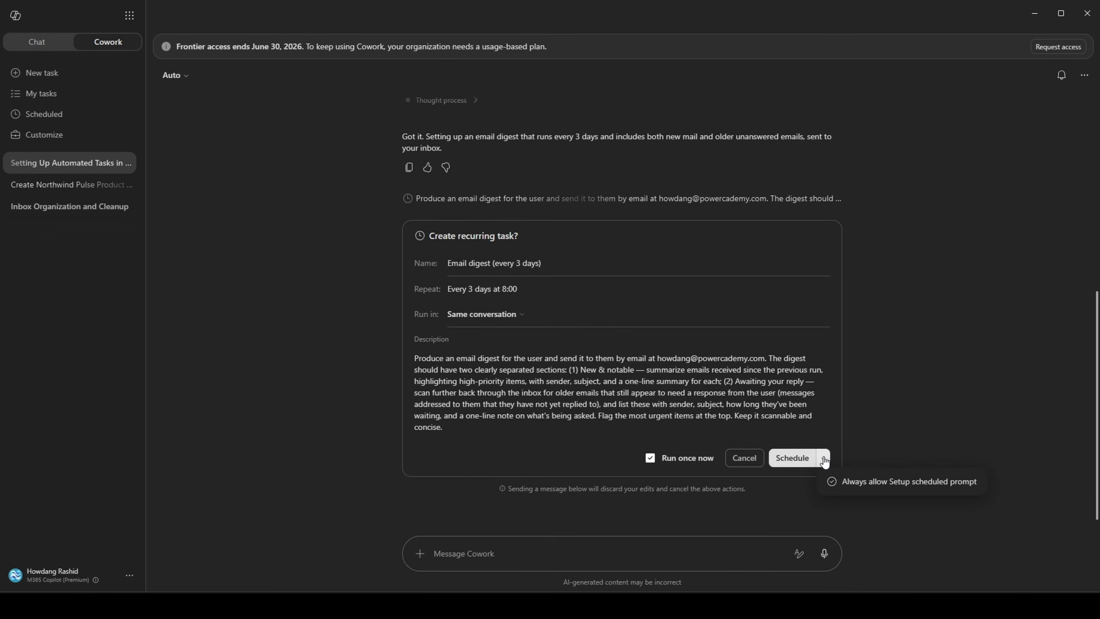
pyautogui.click(791, 457)
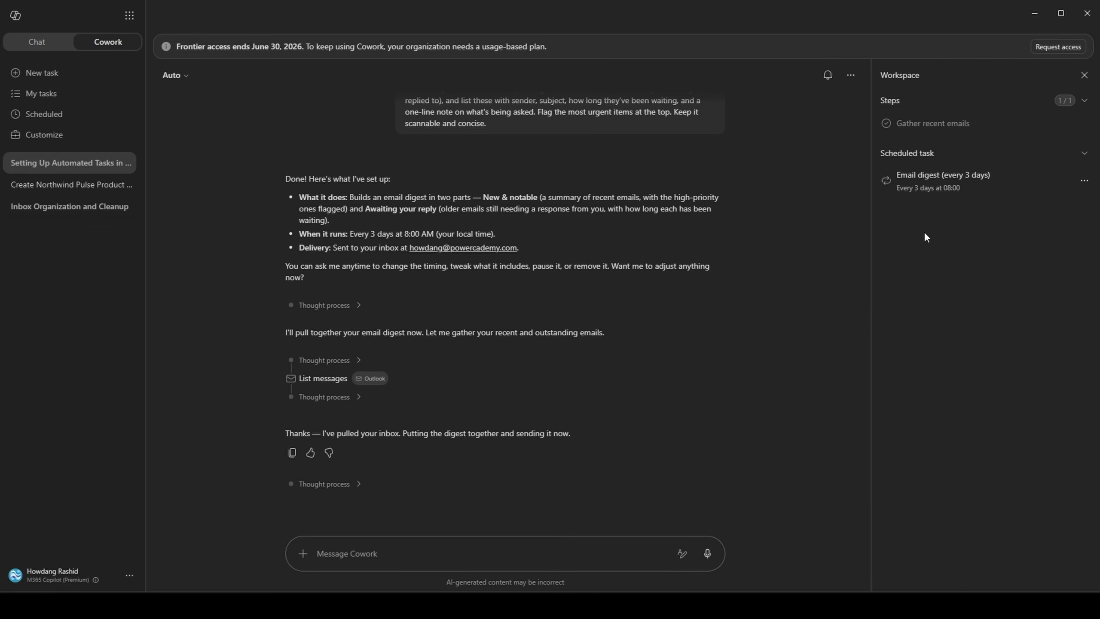
# - Look over the scheduled digest's management options and send the digest email, always allowing it only to your own address
pyautogui.click(1085, 180)
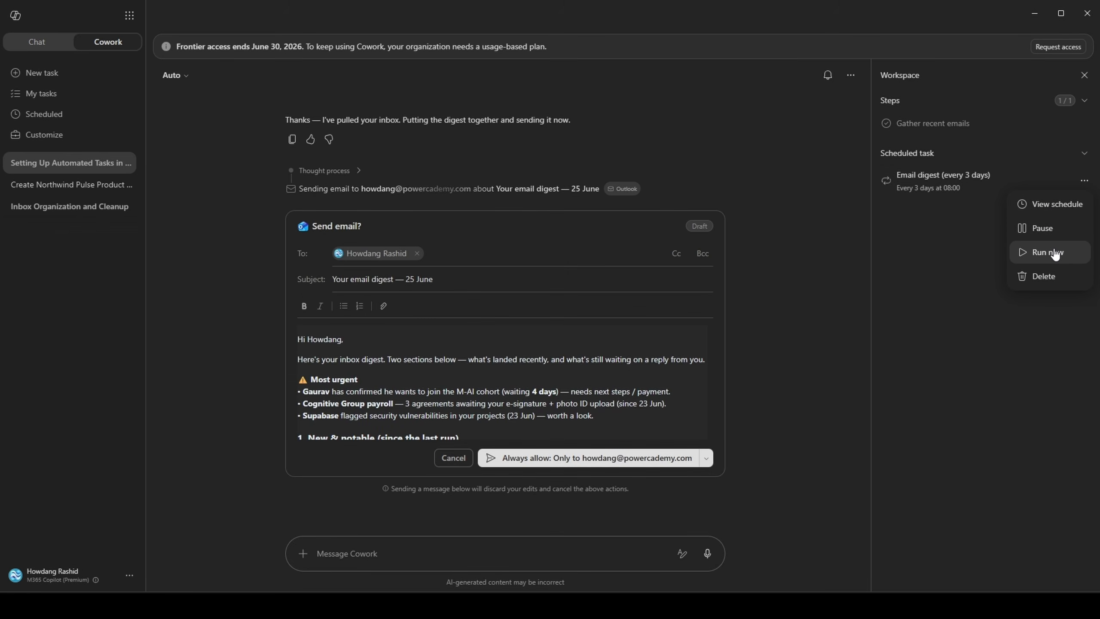
pyautogui.click(996, 260)
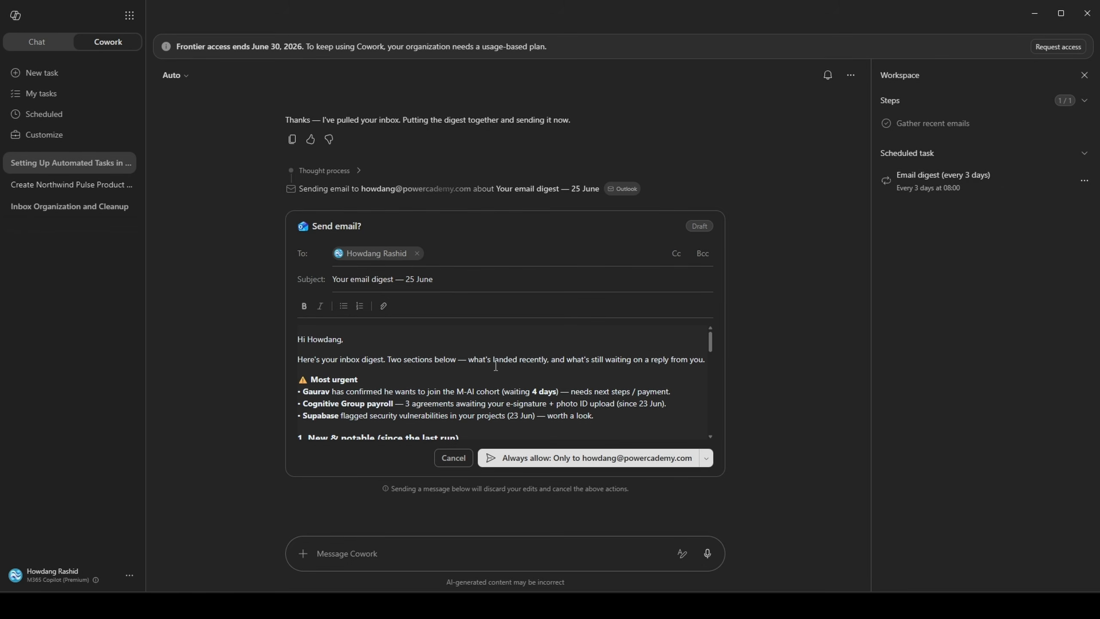
pyautogui.click(652, 464)
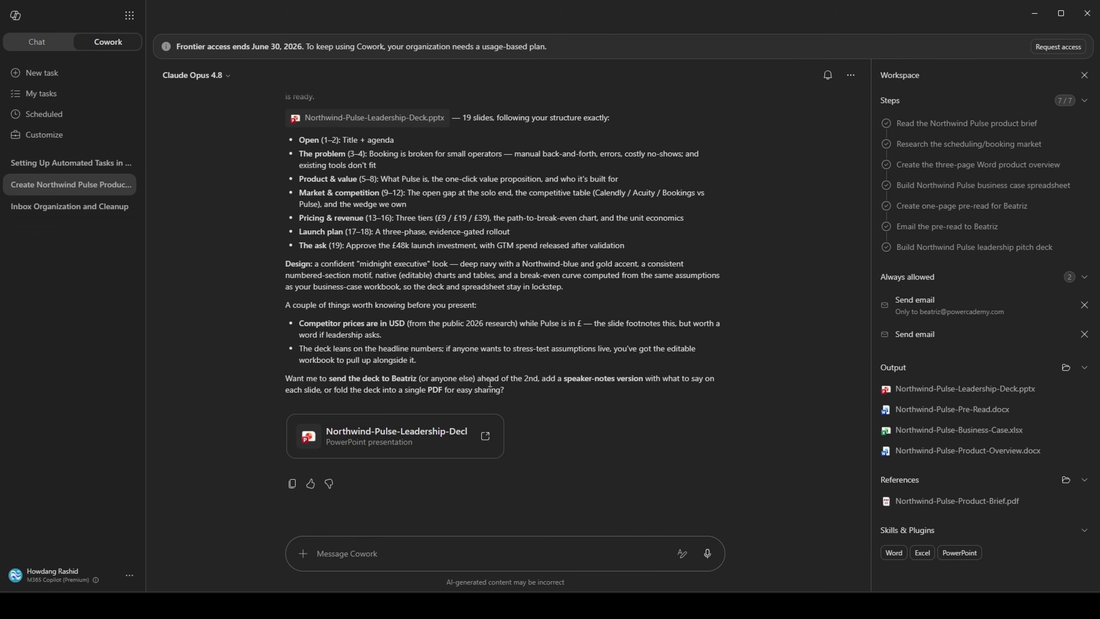
# - Open Northwind-Pulse-Leadership-Deck.pptx and review its slides from the title through the market opportunity on slide 10
pyautogui.click(443, 437)
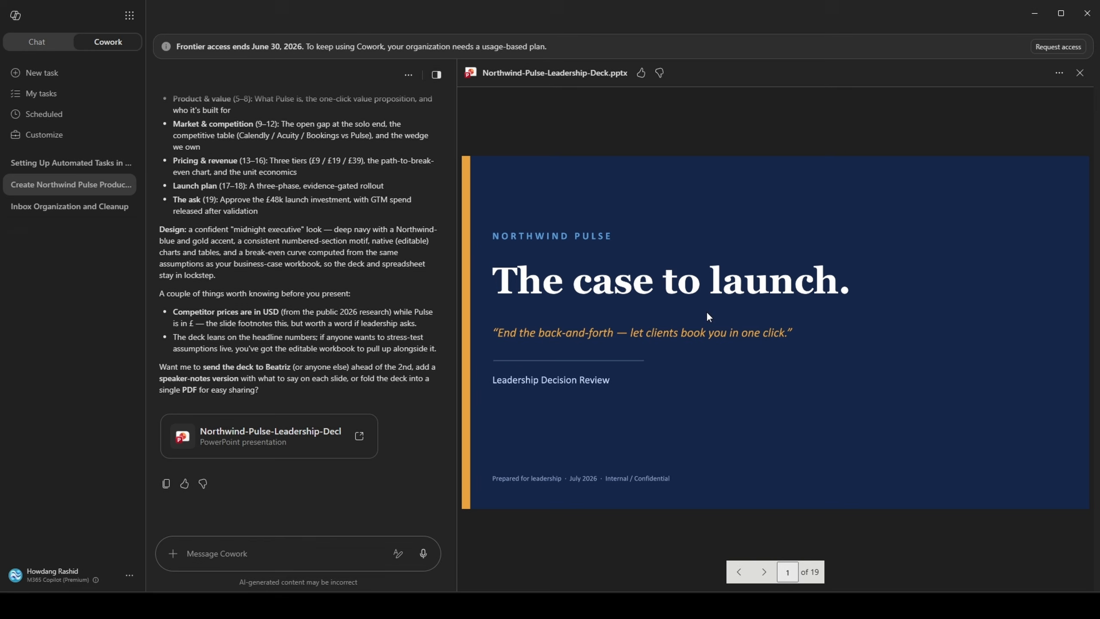
pyautogui.click(771, 570)
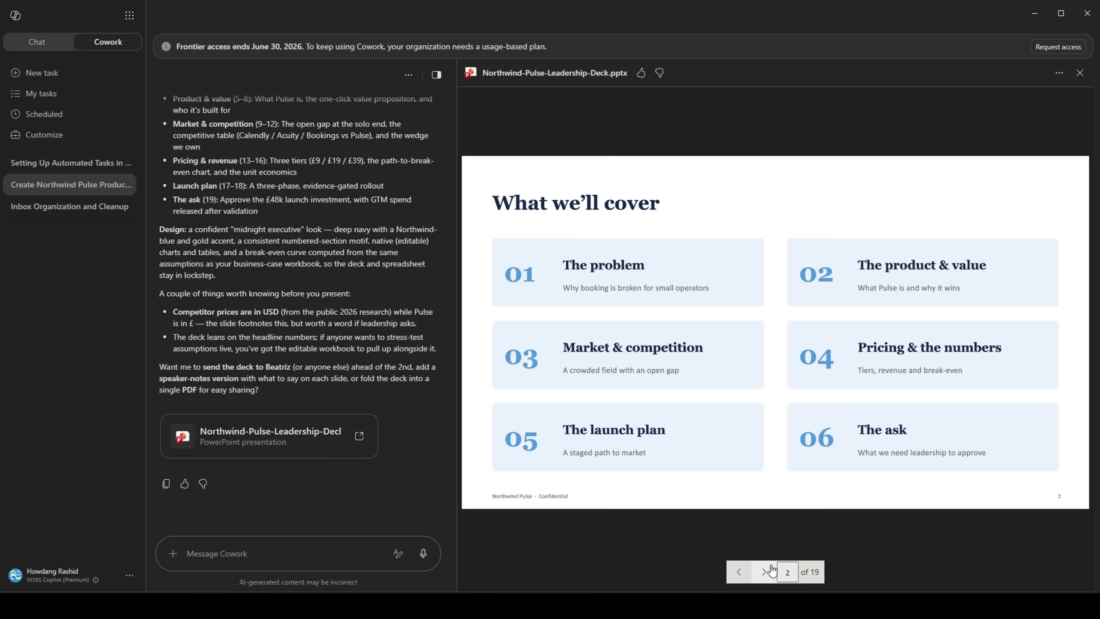
pyautogui.click(767, 573)
pyautogui.click(765, 573)
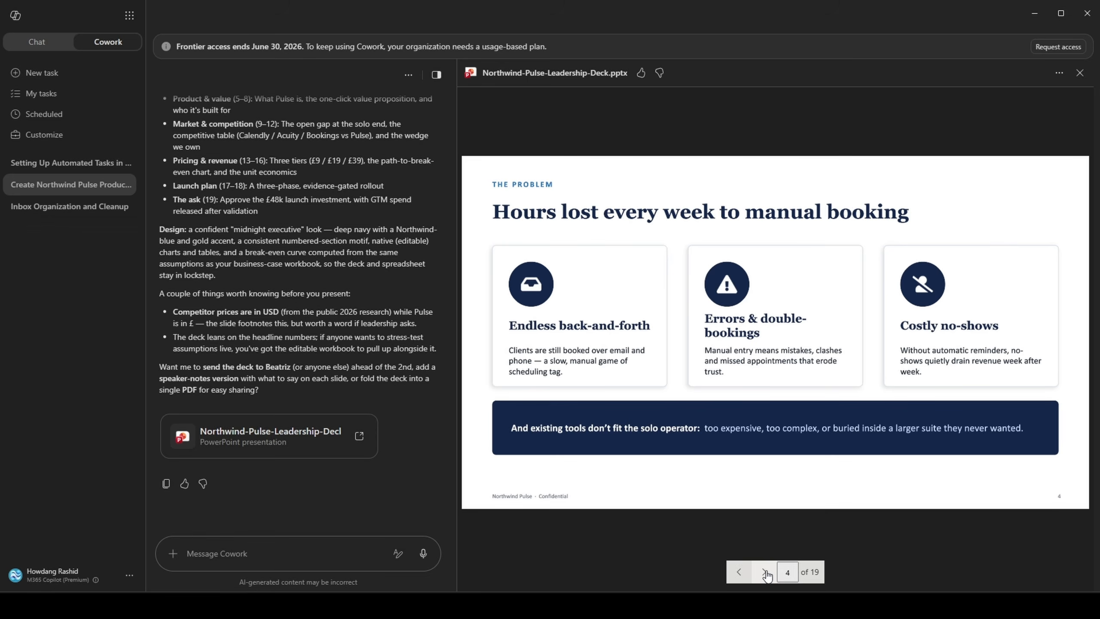
pyautogui.click(766, 572)
pyautogui.click(766, 572)
pyautogui.click(765, 573)
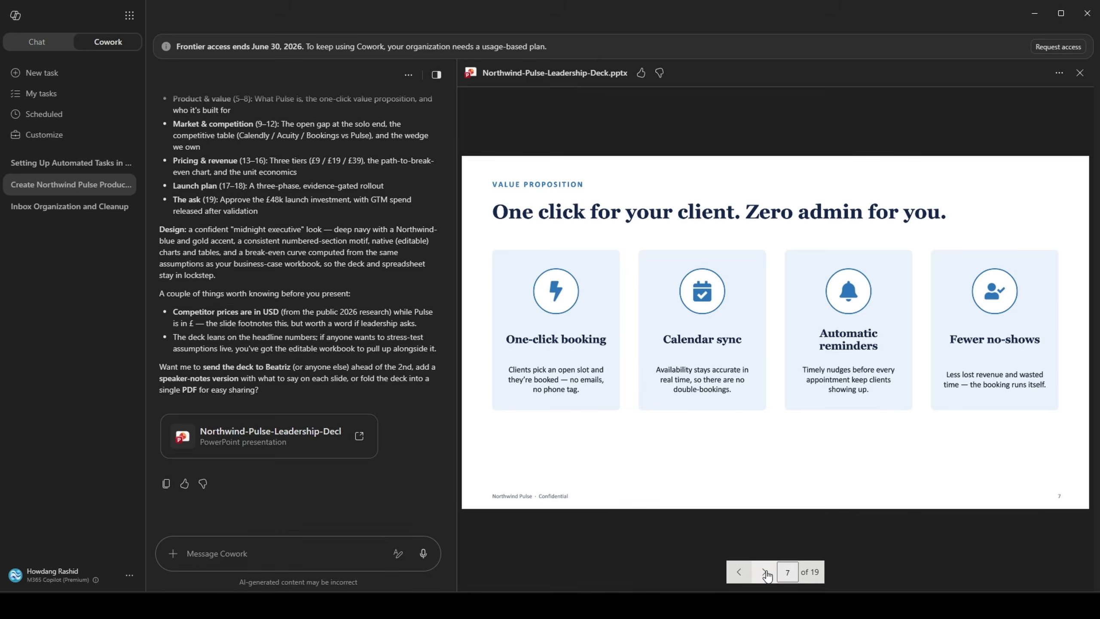
pyautogui.click(766, 573)
pyautogui.click(766, 572)
pyautogui.click(766, 572)
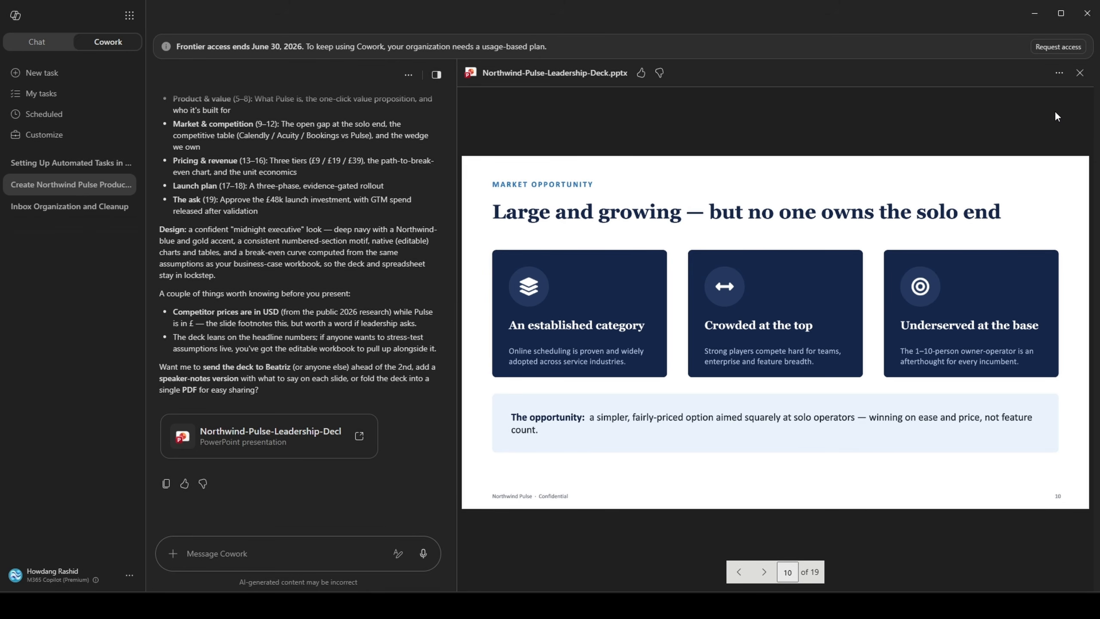
# - Look over the leadership deck's file options and review its slides from the competitive landscape on slide 11 to the break-even path on slide 15
pyautogui.click(1058, 74)
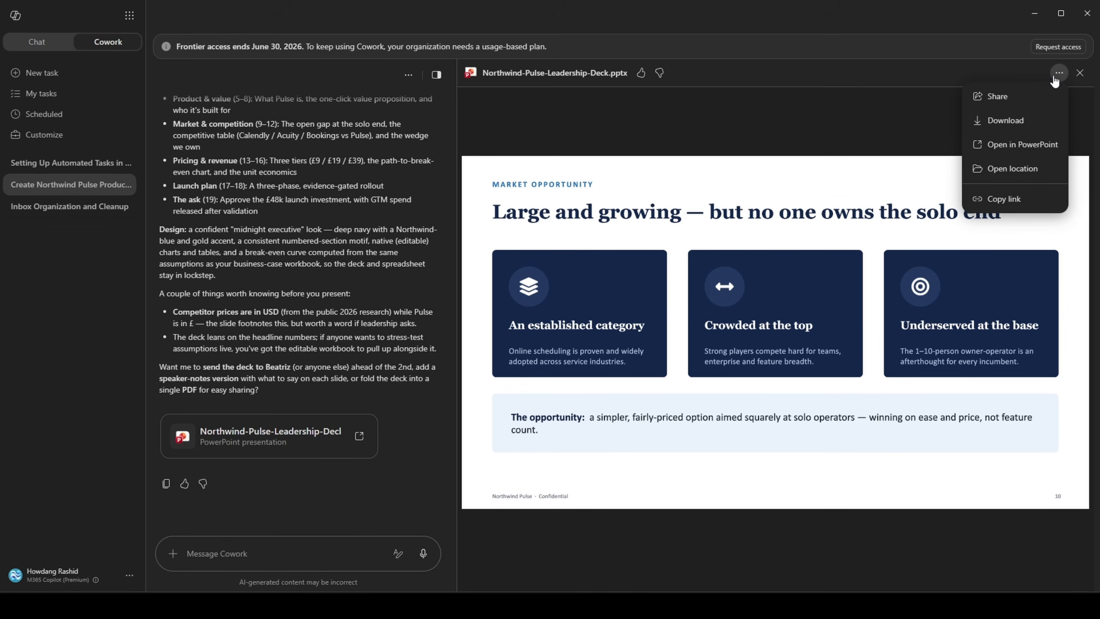
pyautogui.click(1056, 77)
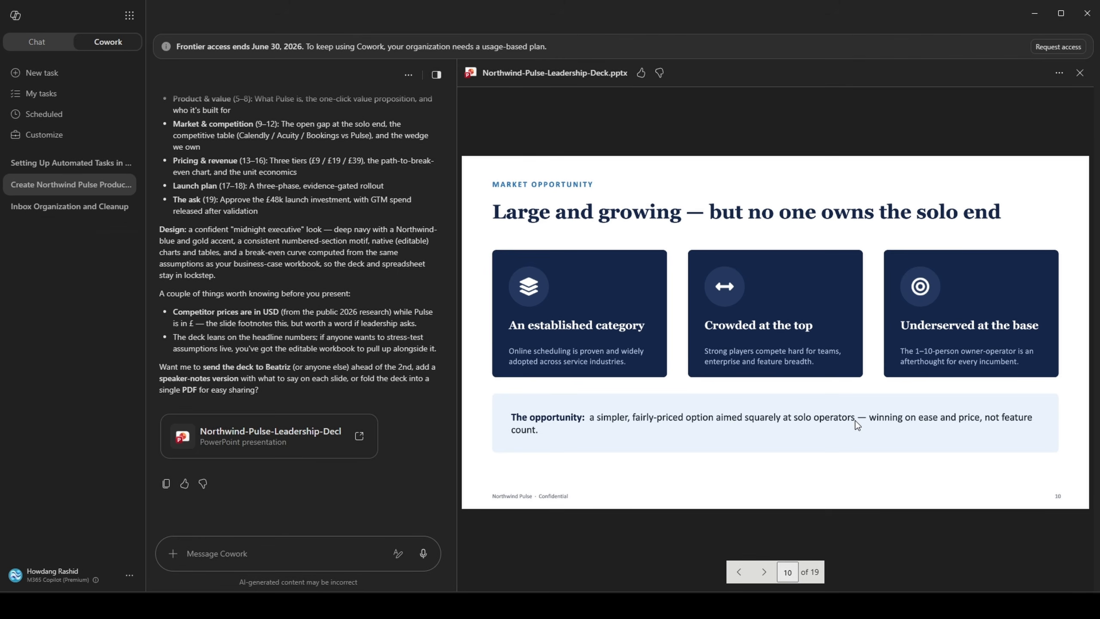
pyautogui.click(769, 577)
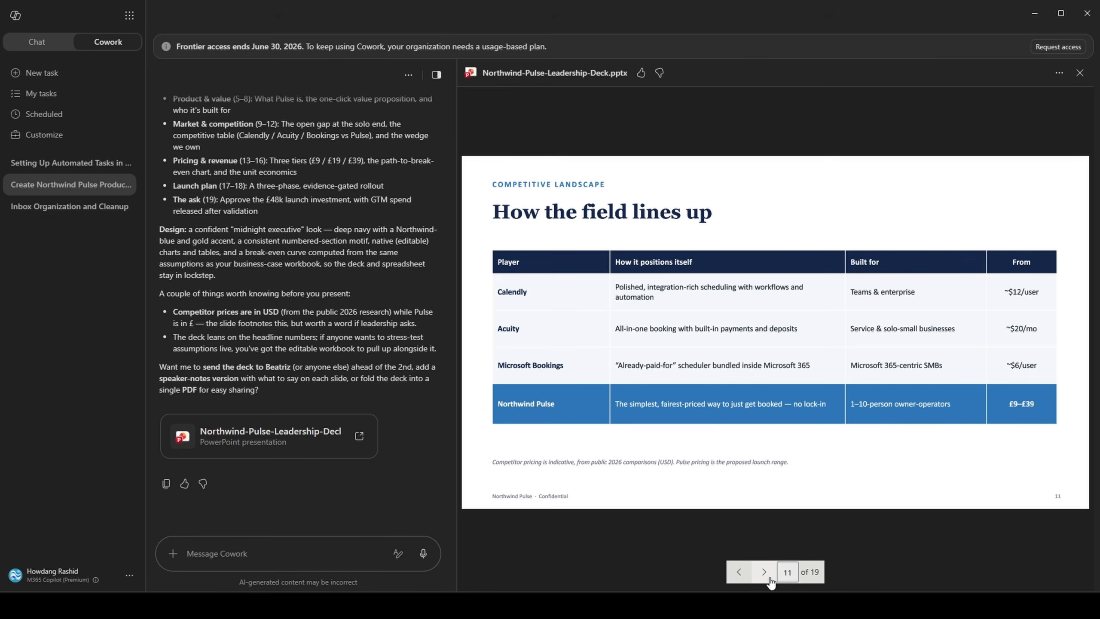
pyautogui.click(770, 578)
pyautogui.click(764, 572)
pyautogui.click(765, 572)
pyautogui.click(765, 572)
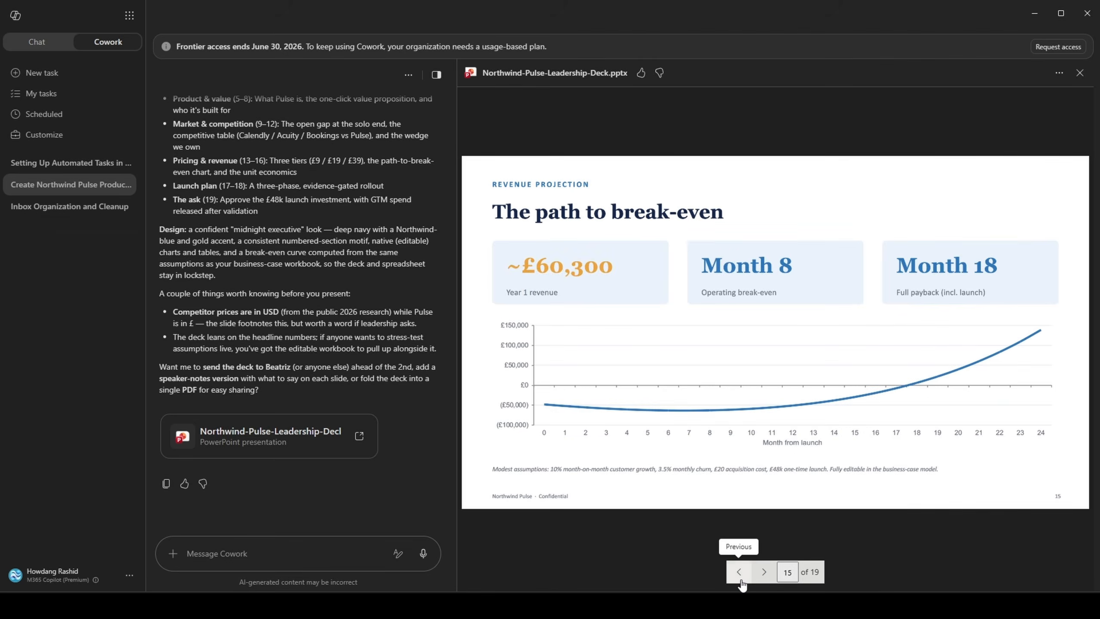
# - Review the deck's remaining slides through the launch plan to the ask on slide 19, and page back from the end
pyautogui.click(740, 572)
pyautogui.click(771, 577)
pyautogui.click(771, 577)
pyautogui.click(770, 578)
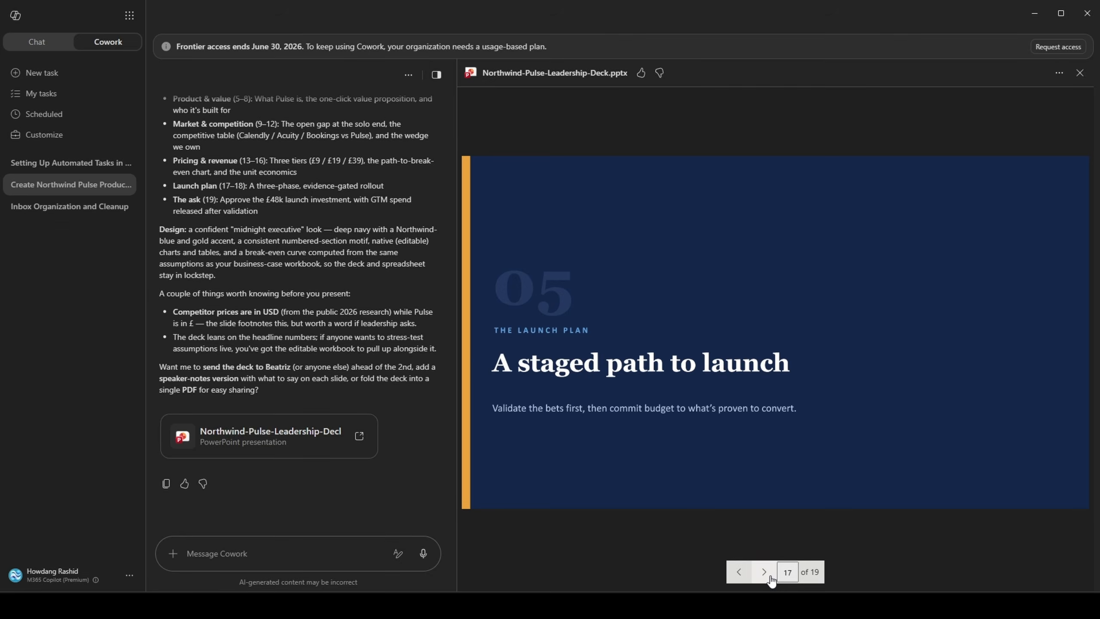
pyautogui.click(771, 578)
pyautogui.click(771, 578)
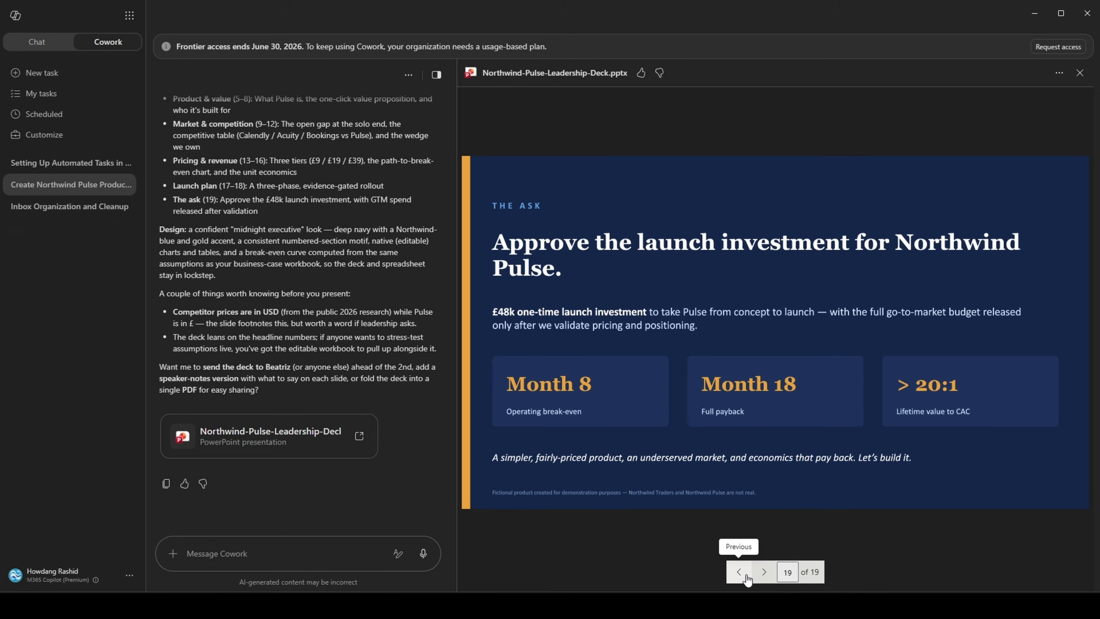
pyautogui.click(746, 578)
pyautogui.click(746, 579)
pyautogui.click(746, 578)
pyautogui.click(746, 579)
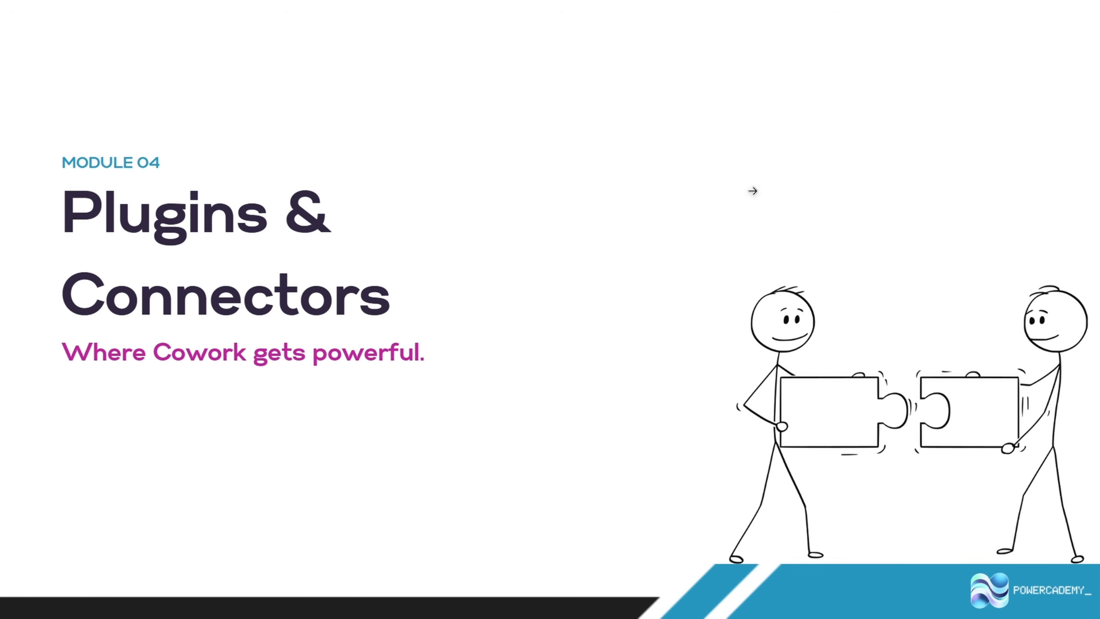
pyautogui.click(752, 191)
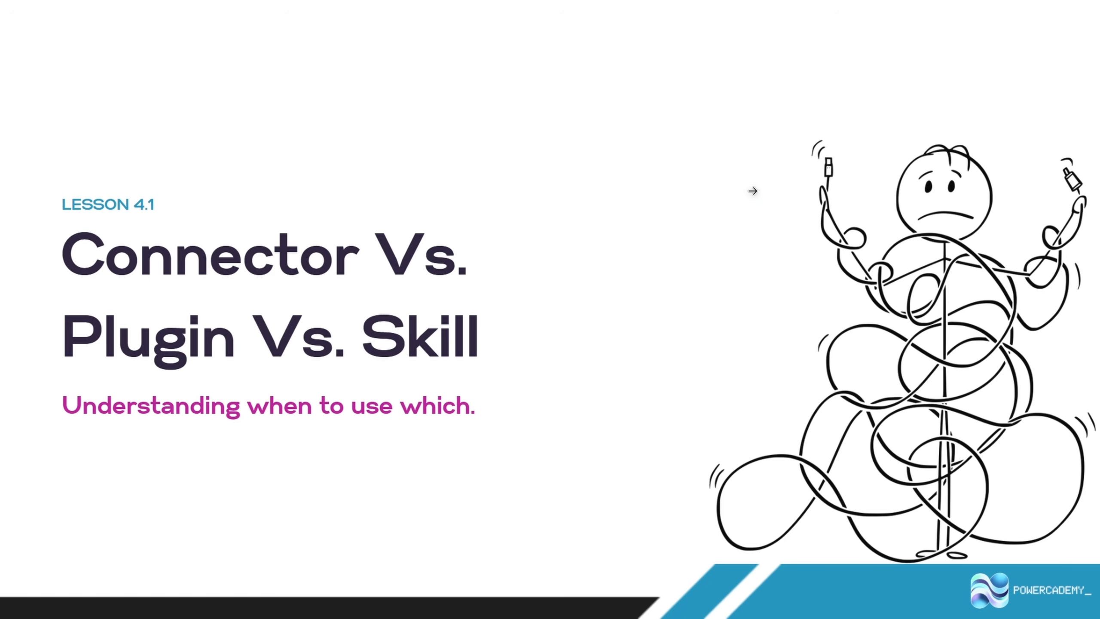
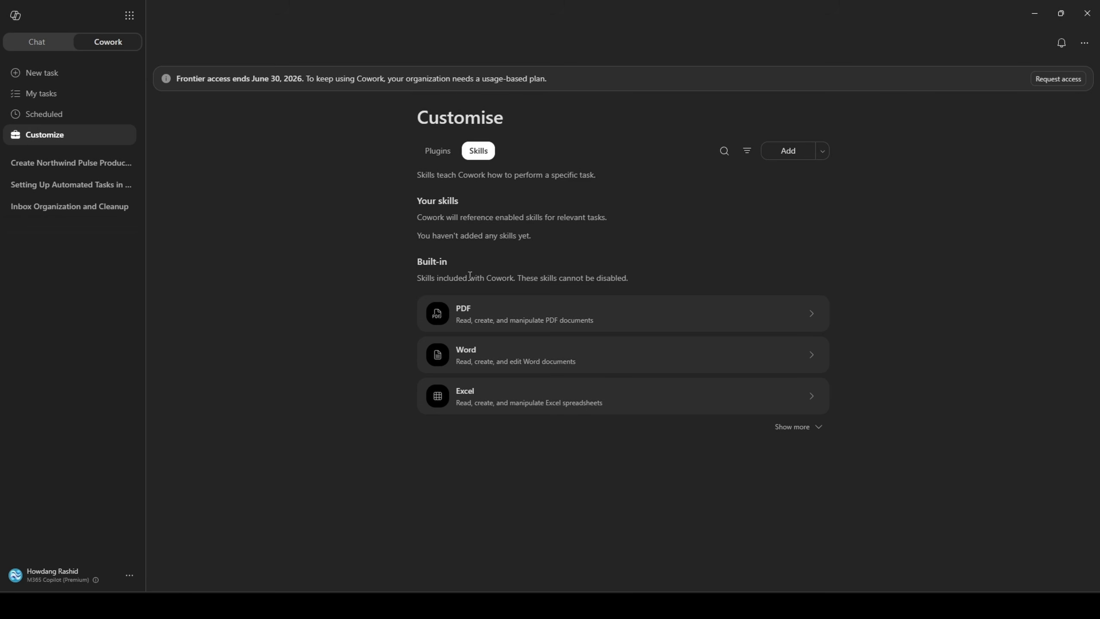
# - Open the built-in PDF skill, read its description and return to the skills list
pyautogui.click(685, 314)
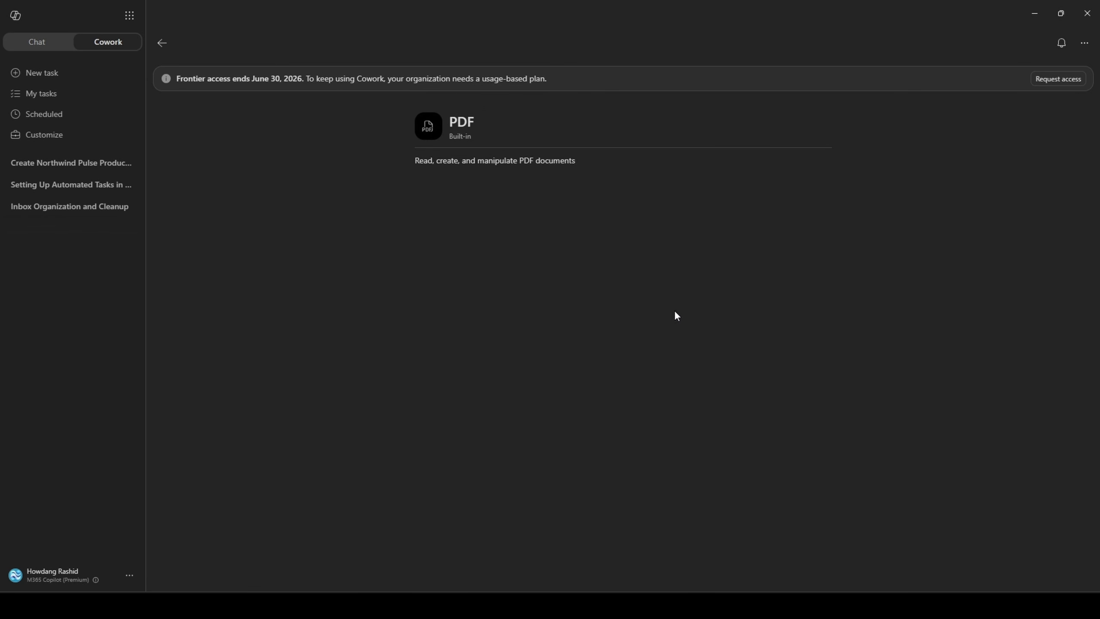
pyautogui.moveTo(387, 157); pyautogui.dragTo(553, 160)
pyautogui.click(590, 158)
pyautogui.click(162, 44)
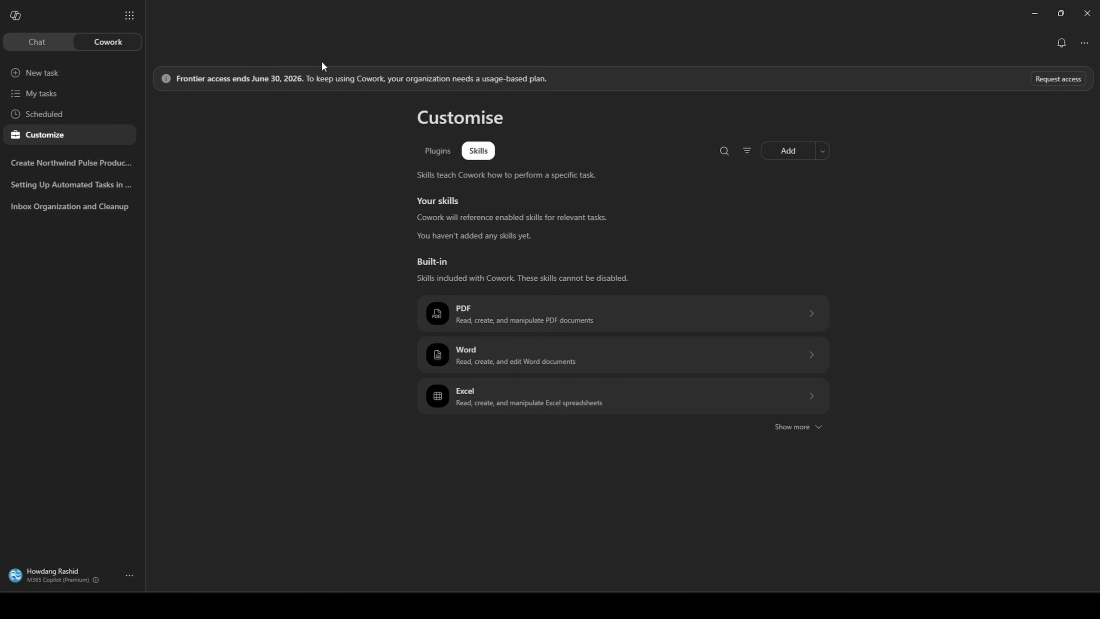
# - Start creating a new personal skill from the skills page and read the request that asks for a guided SKILL.md
pyautogui.click(821, 151)
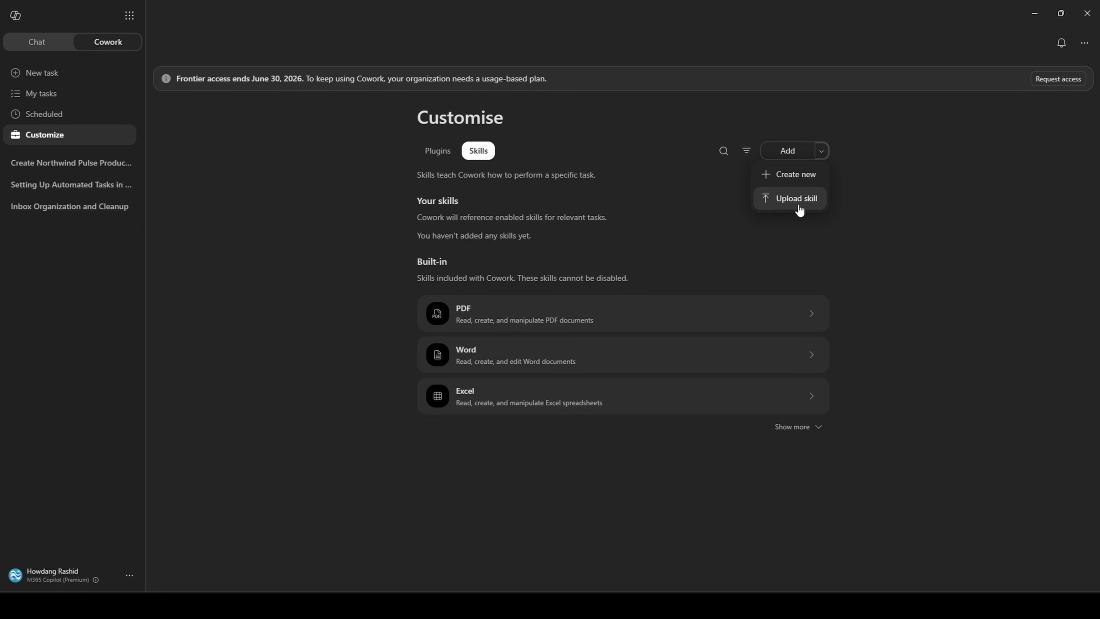
pyautogui.click(801, 175)
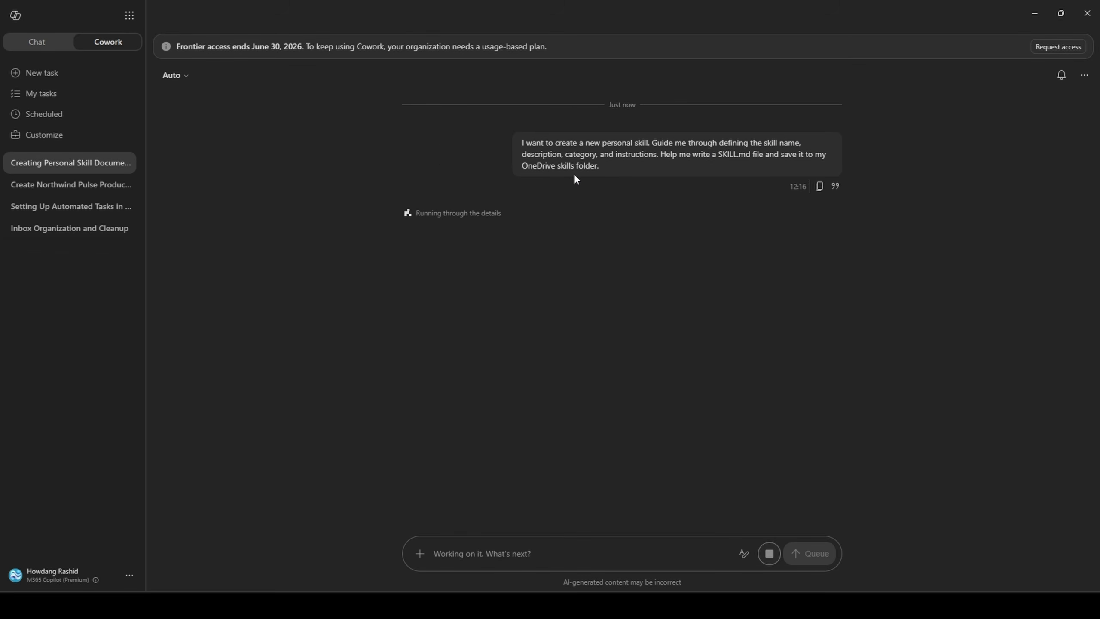
pyautogui.doubleClick(672, 155)
pyautogui.moveTo(681, 157); pyautogui.dragTo(684, 163)
pyautogui.click(684, 163)
pyautogui.moveTo(610, 167); pyautogui.dragTo(522, 157)
pyautogui.click(521, 159)
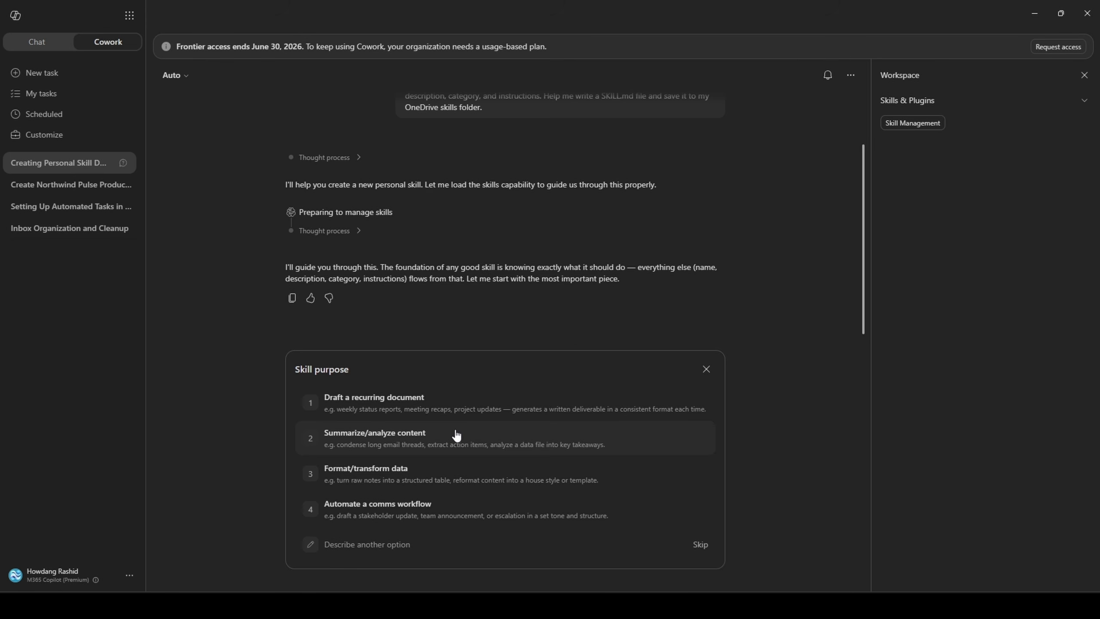
# - Submit a custom skill purpose for "Pulse Competitor Teardown", covering a competitor's positioning, pricing, main strengths, main weaknesses and where Pulse wins
pyautogui.click(358, 544)
pyautogui.hotkey('ctrl', 'v')
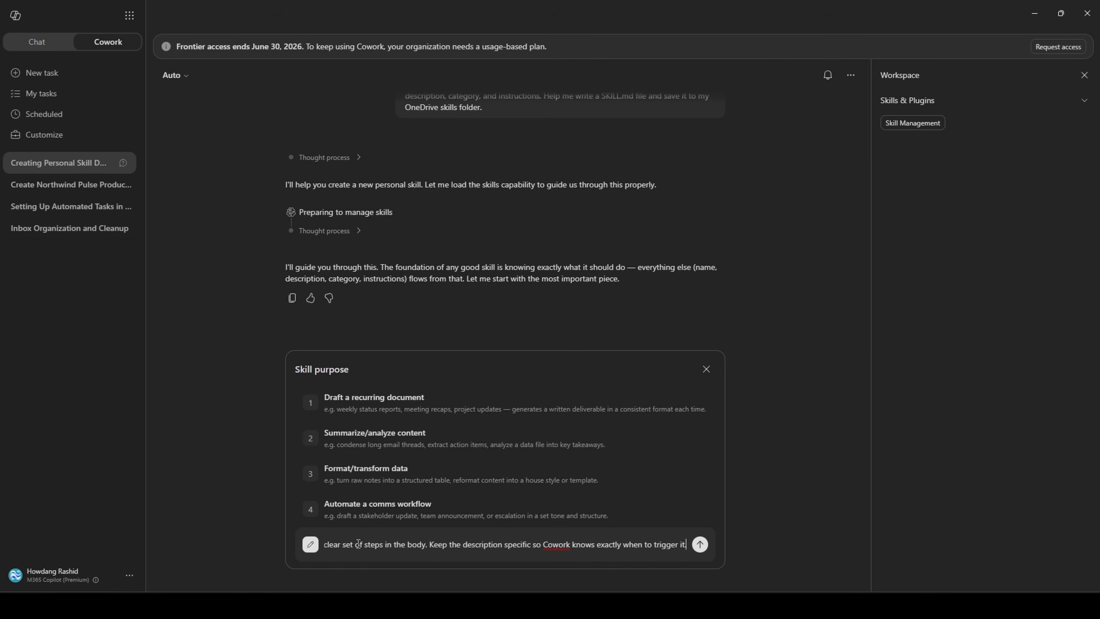
pyautogui.moveTo(394, 547); pyautogui.dragTo(234, 548)
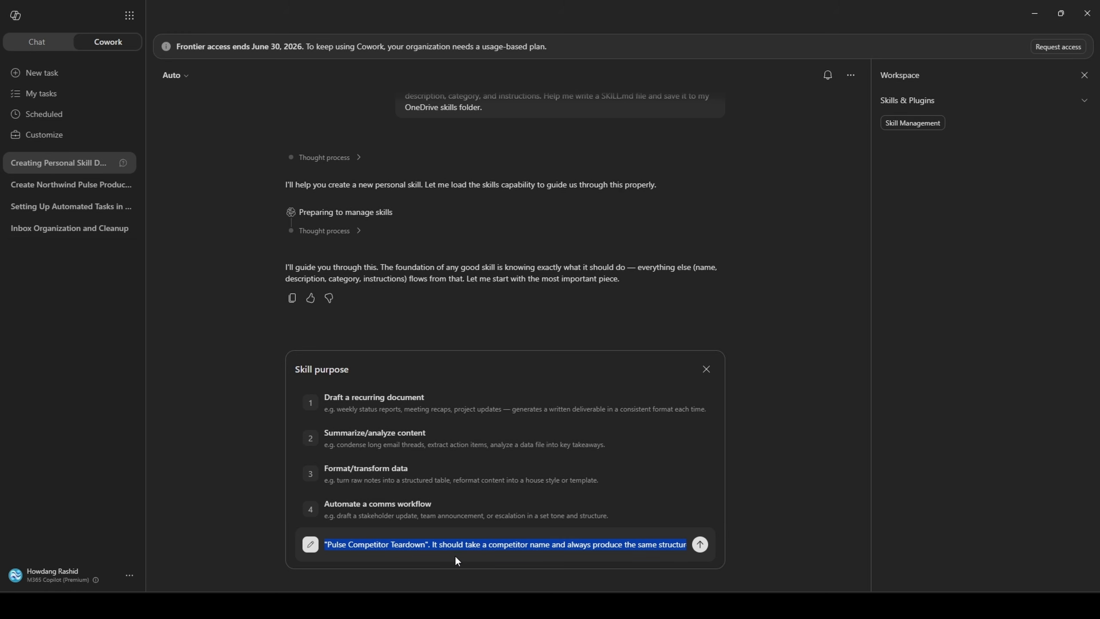
pyautogui.moveTo(465, 547); pyautogui.dragTo(672, 550)
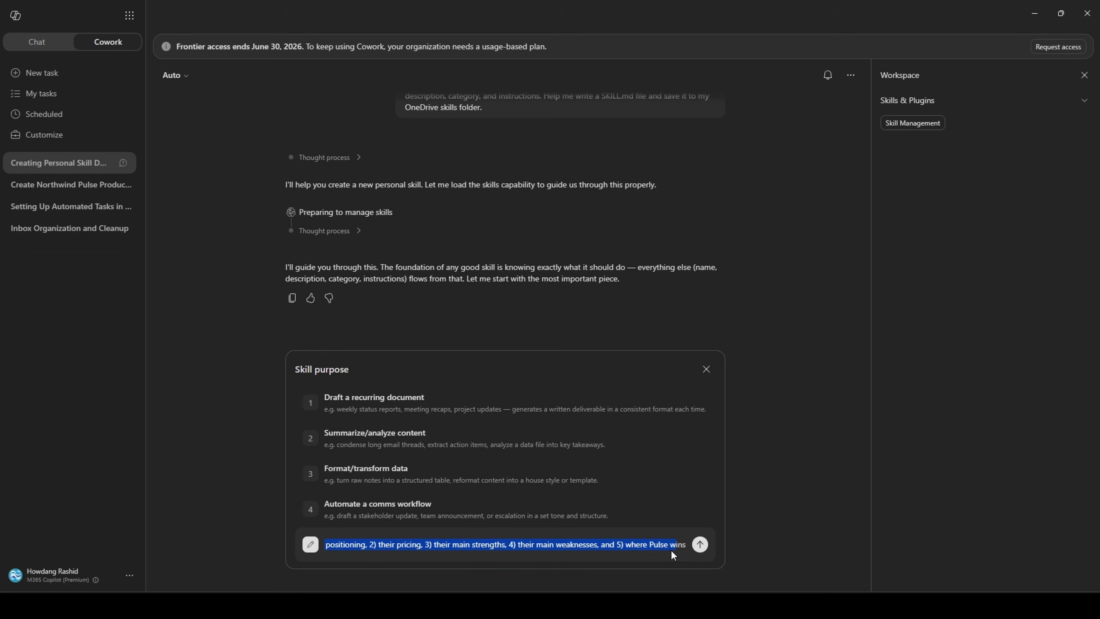
pyautogui.click(432, 544)
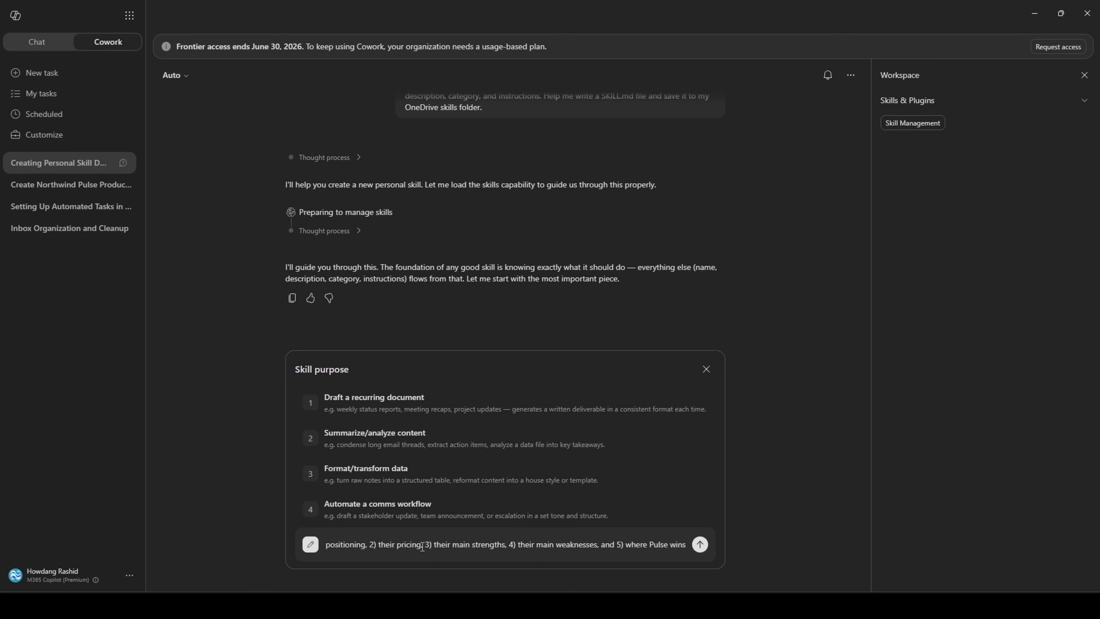
pyautogui.moveTo(425, 546); pyautogui.dragTo(513, 548)
pyautogui.moveTo(609, 547); pyautogui.dragTo(616, 546)
pyautogui.moveTo(374, 547); pyautogui.dragTo(369, 547)
pyautogui.click(700, 545)
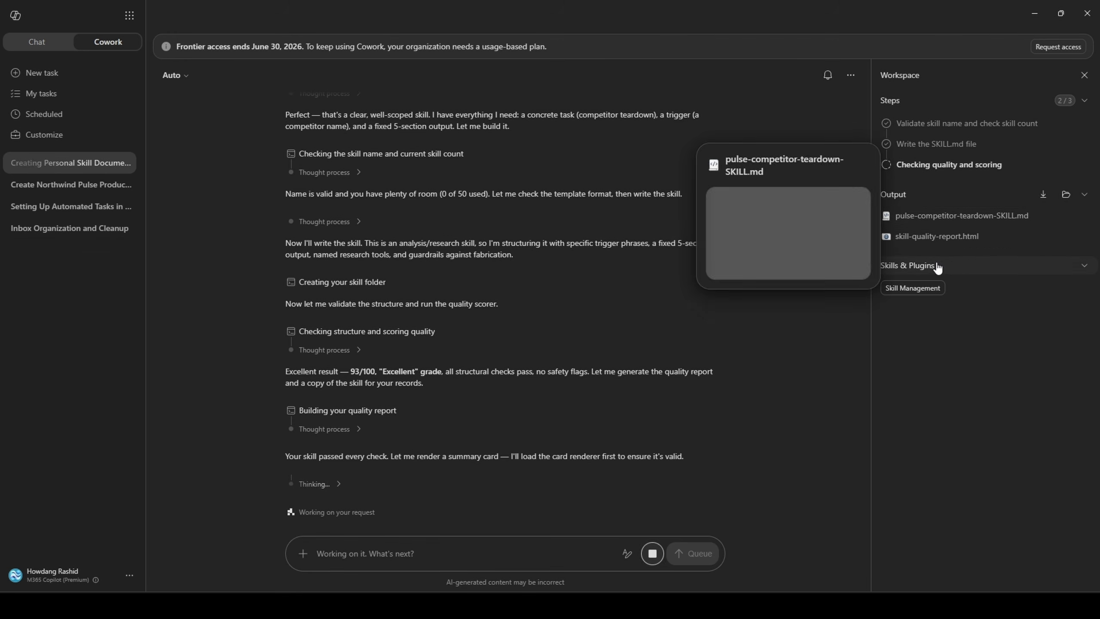
# - Open skill-quality-report.html and review its readiness verdict, risk and grounding ratings, and the four things that make a skill dependable
pyautogui.click(958, 237)
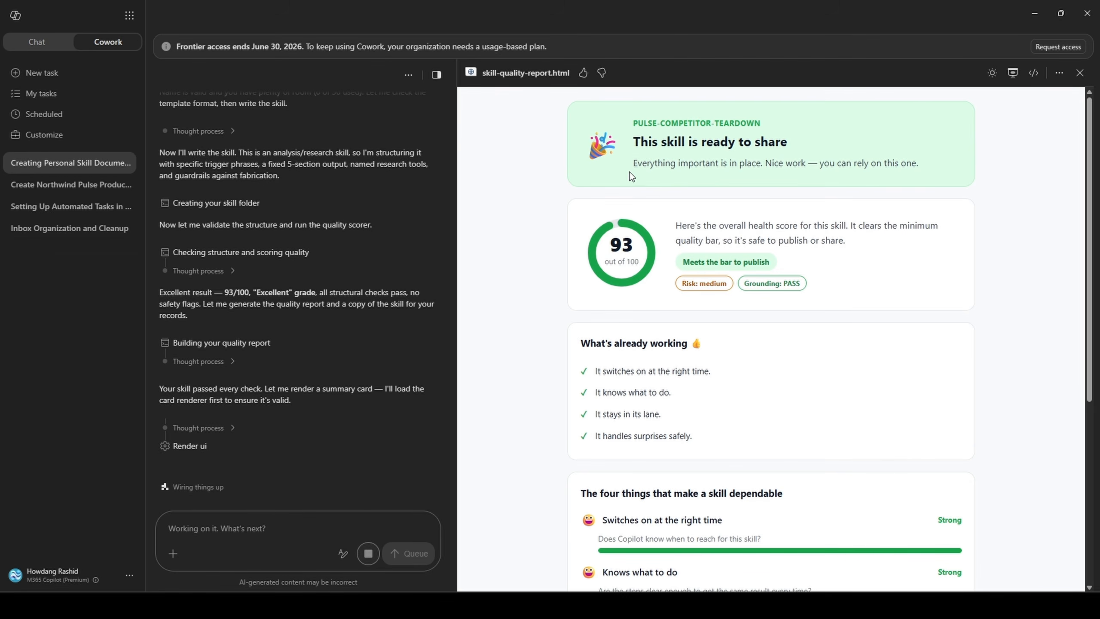
pyautogui.moveTo(728, 284); pyautogui.dragTo(796, 284)
pyautogui.click(796, 283)
pyautogui.moveTo(632, 142); pyautogui.dragTo(827, 147)
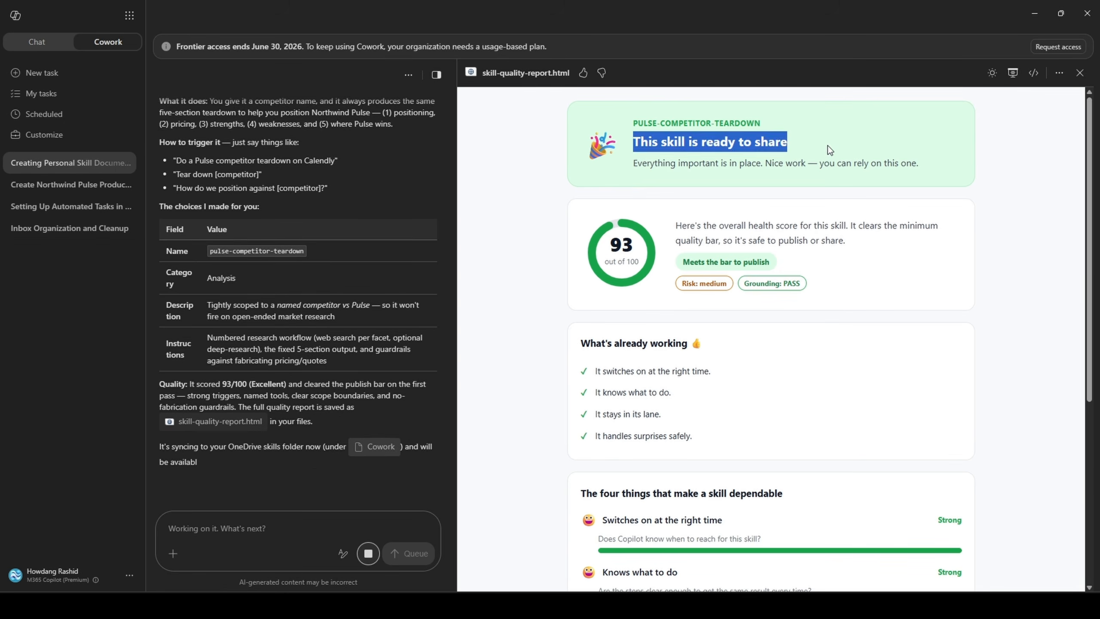
pyautogui.click(828, 148)
pyautogui.scroll(-7, 825, 154)
pyautogui.moveTo(581, 193); pyautogui.dragTo(779, 195)
pyautogui.click(779, 195)
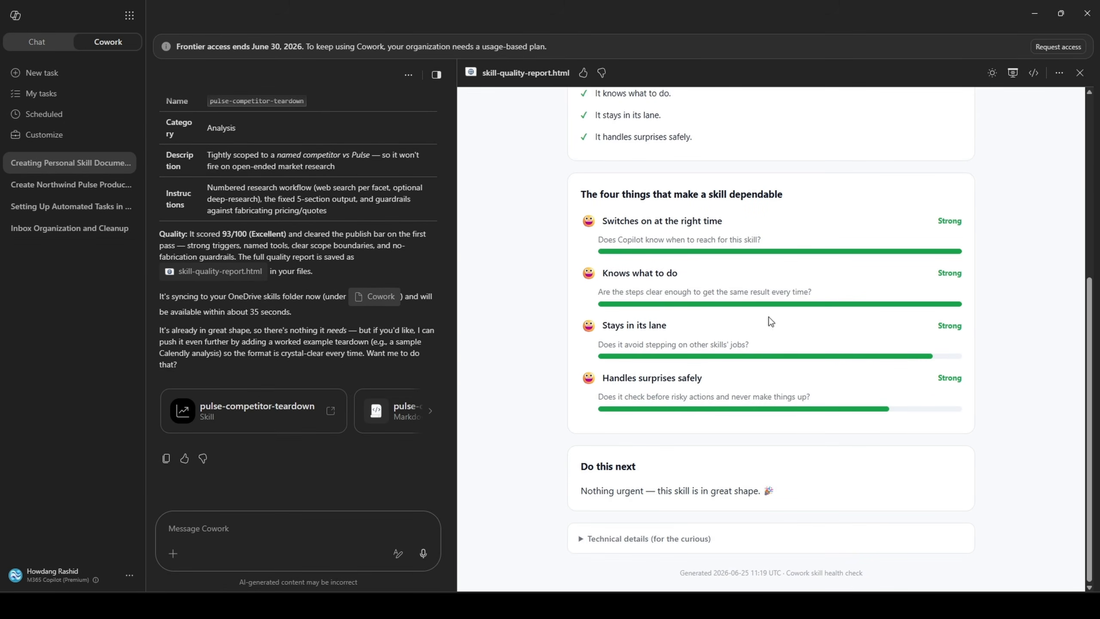
# - Expand the quality report's technical details, examine the score per dimension and close the report
pyautogui.click(586, 539)
pyautogui.scroll(-1, 606, 517)
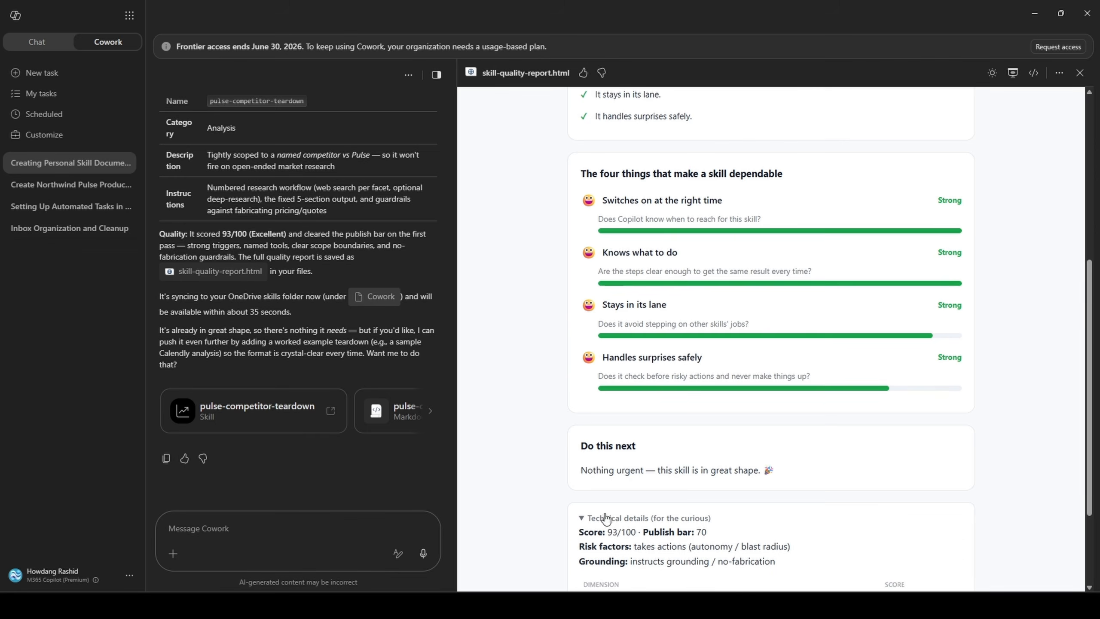
pyautogui.scroll(-3, 606, 518)
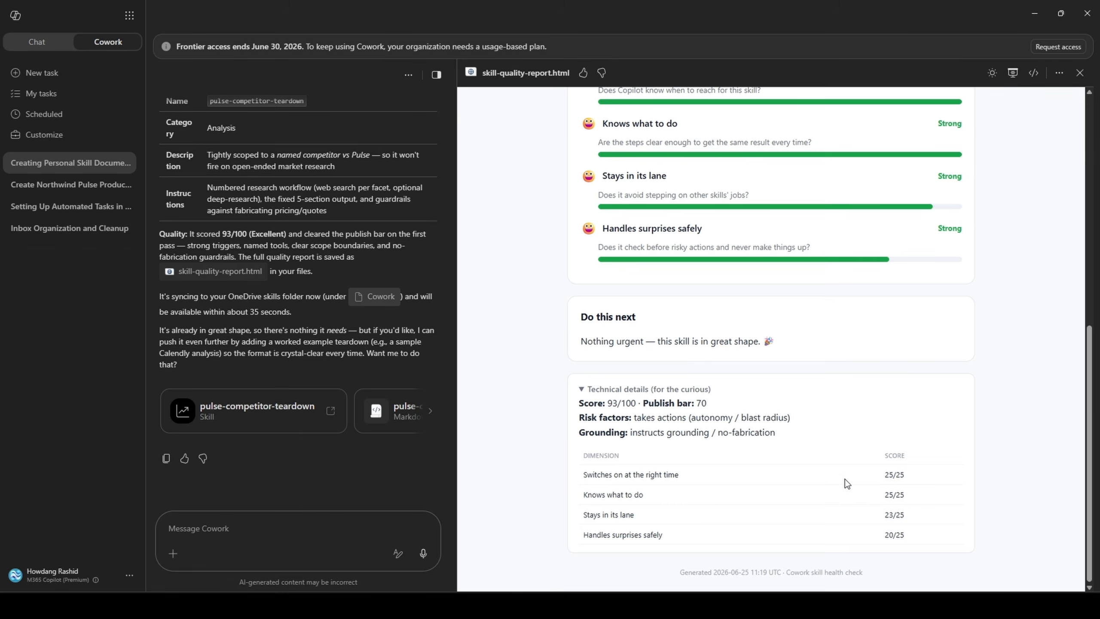
pyautogui.scroll(10, 845, 479)
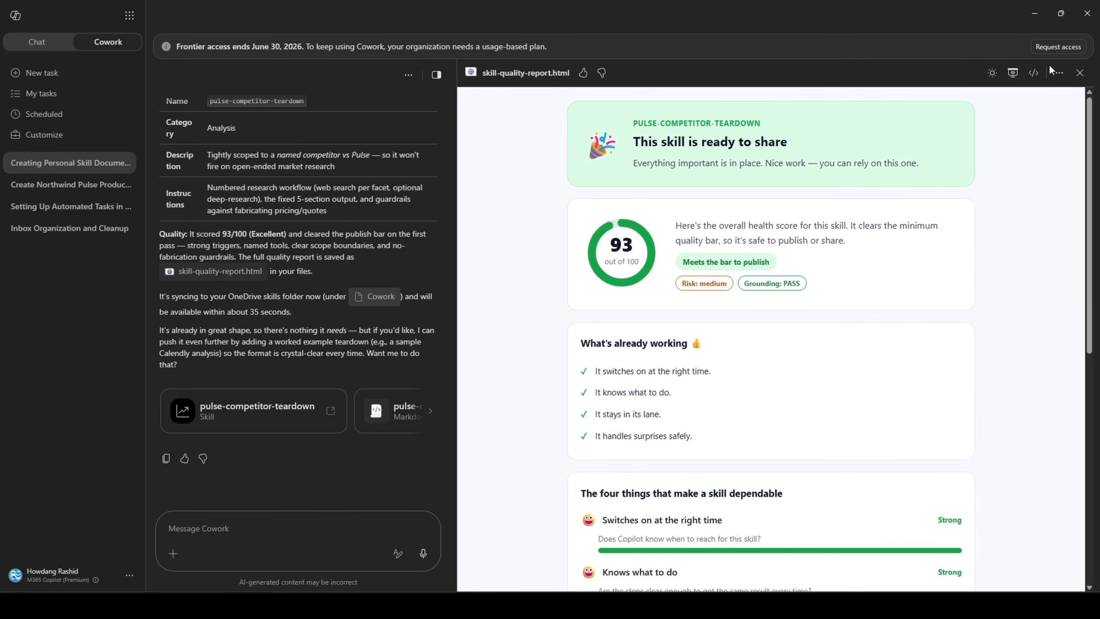
pyautogui.click(1080, 73)
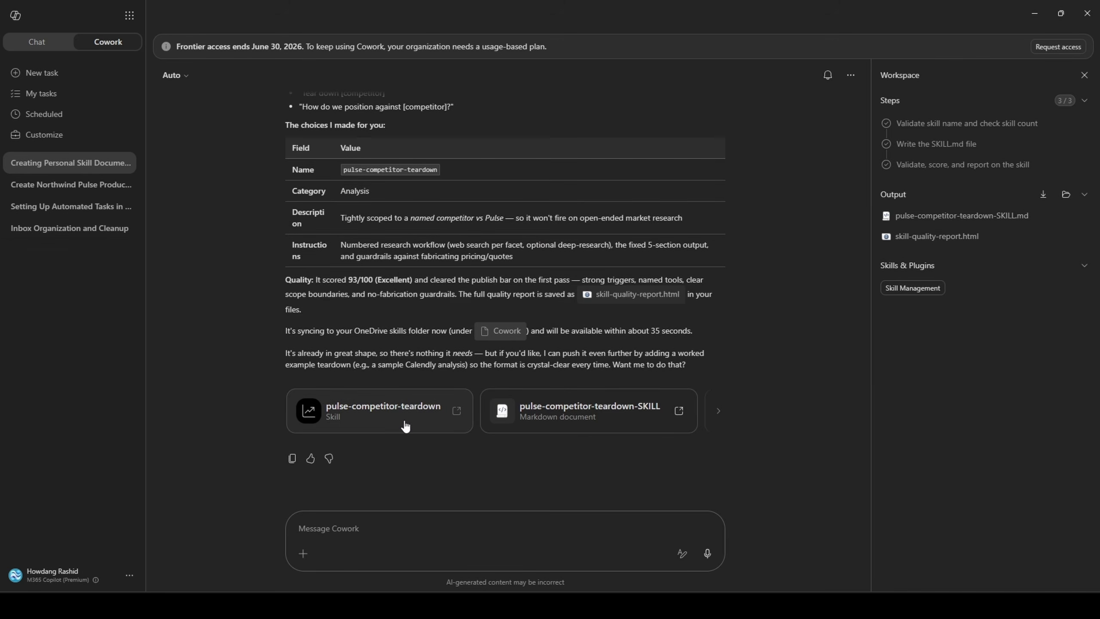
# - Open pulse-competitor-teardown-SKILL.md and read through its usage rules, quick start and core instructions
pyautogui.click(980, 215)
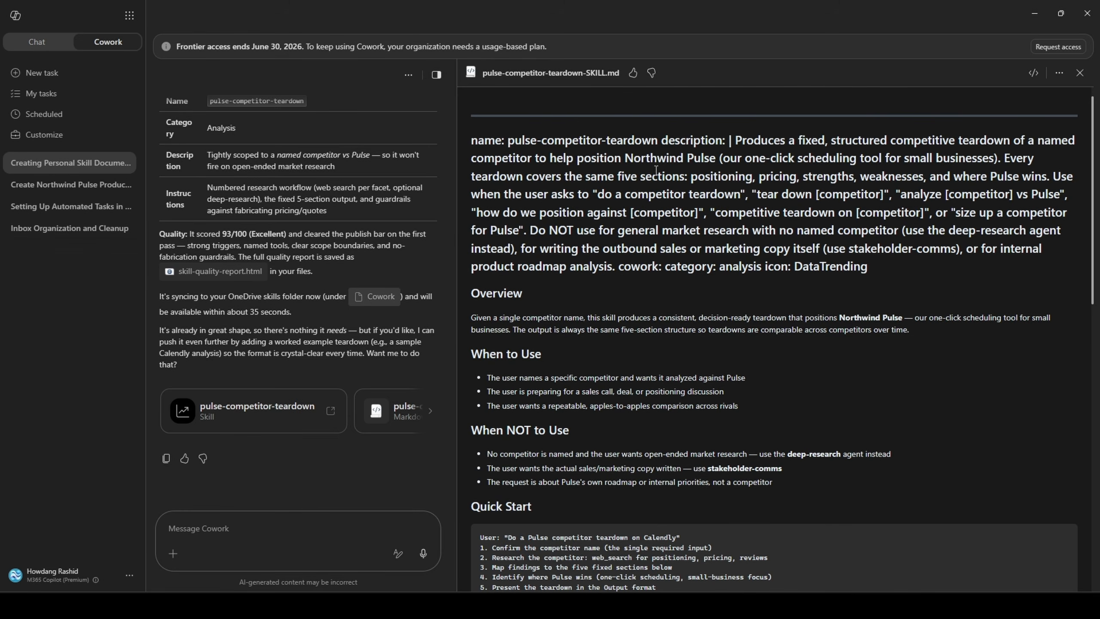
pyautogui.scroll(-3, 641, 237)
pyautogui.moveTo(485, 260); pyautogui.dragTo(744, 291)
pyautogui.click(745, 290)
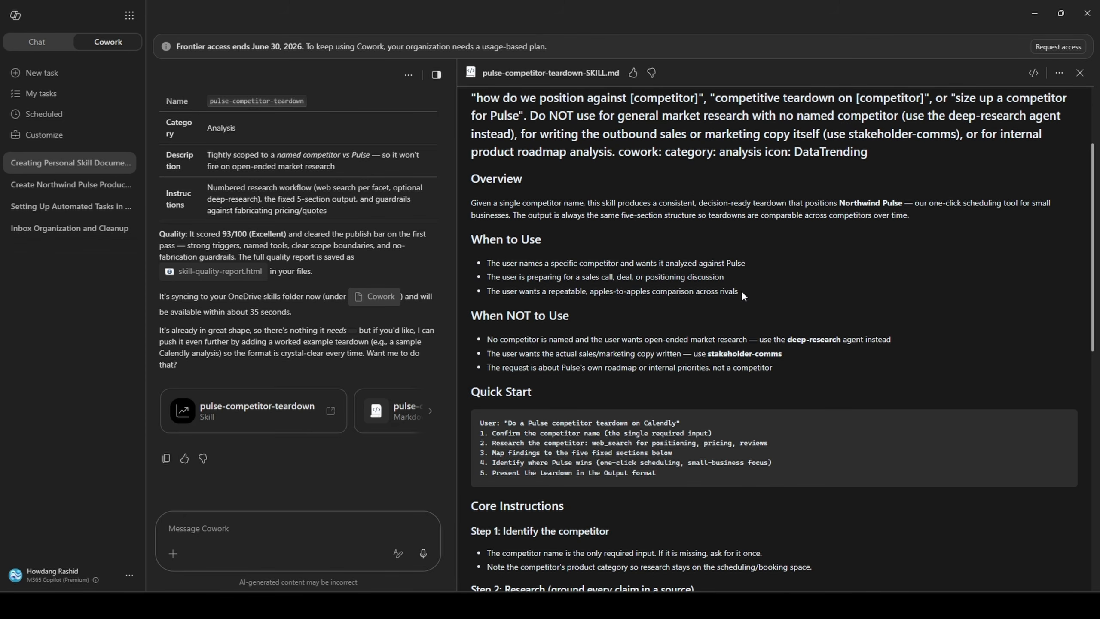
pyautogui.scroll(-9, 741, 291)
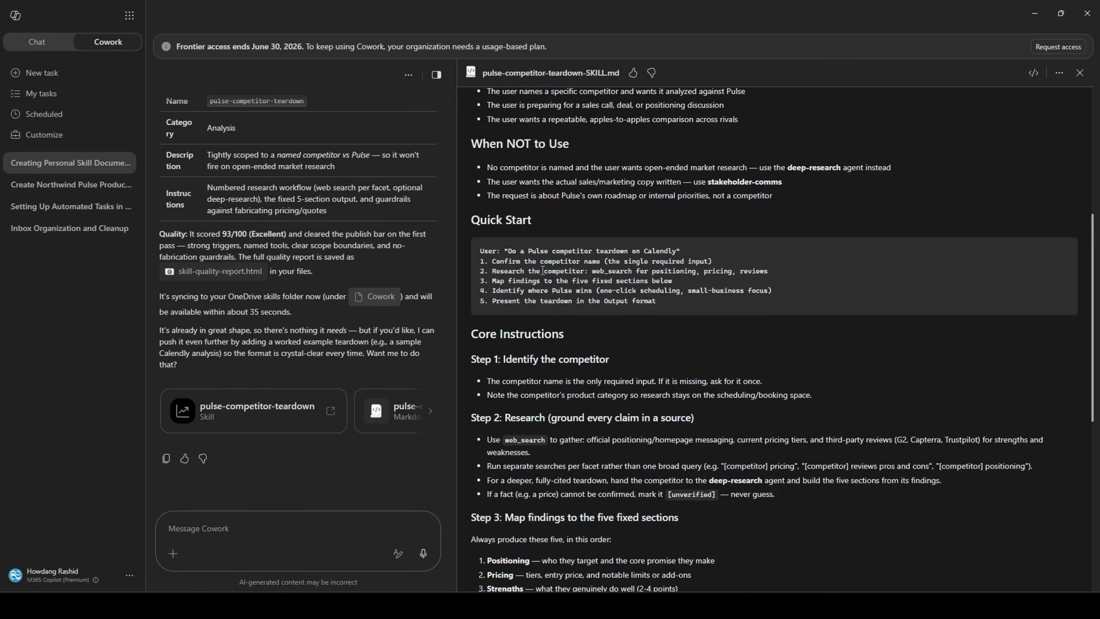
pyautogui.scroll(-6, 565, 308)
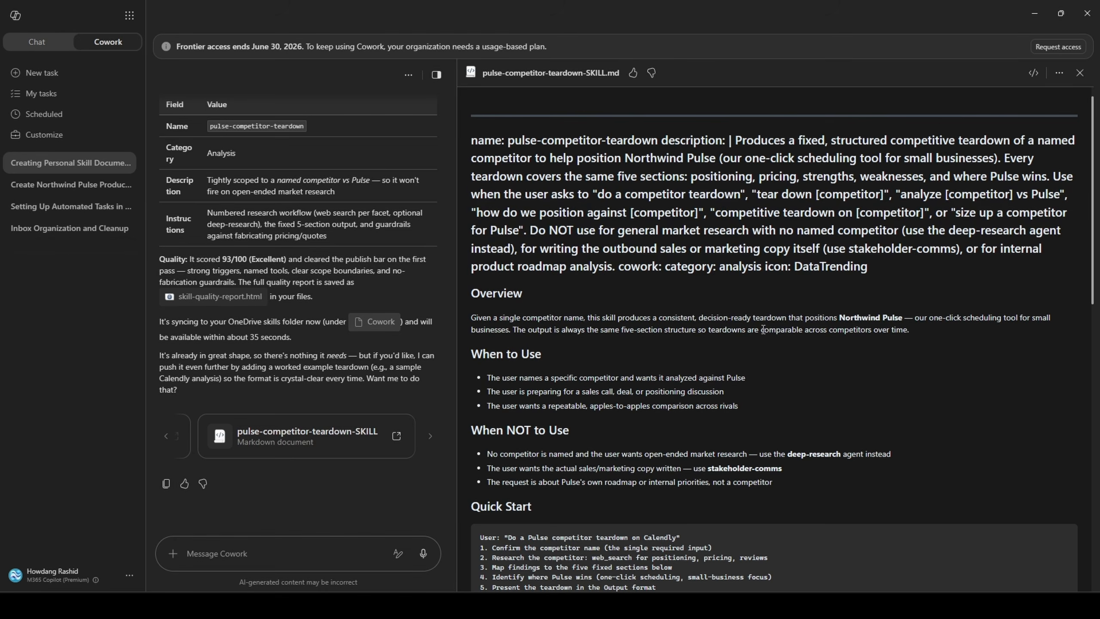
# - Examine the "When to Use" conditions in the skill file, focusing on naming a competitor and preparing for sales calls
pyautogui.scroll(-1, 764, 333)
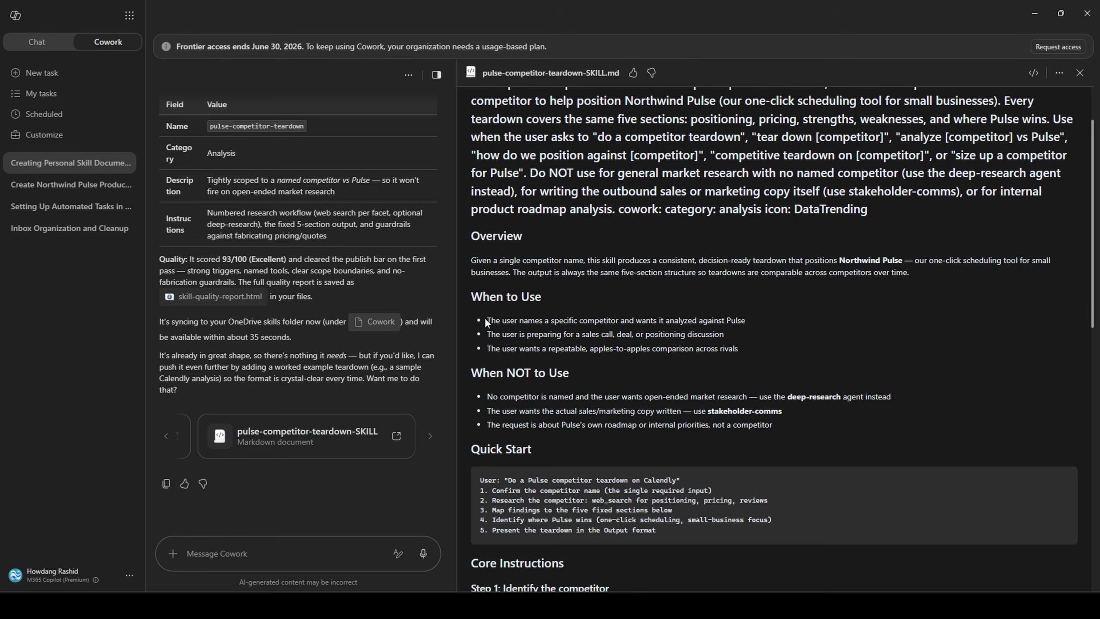
pyautogui.moveTo(486, 319); pyautogui.dragTo(745, 325)
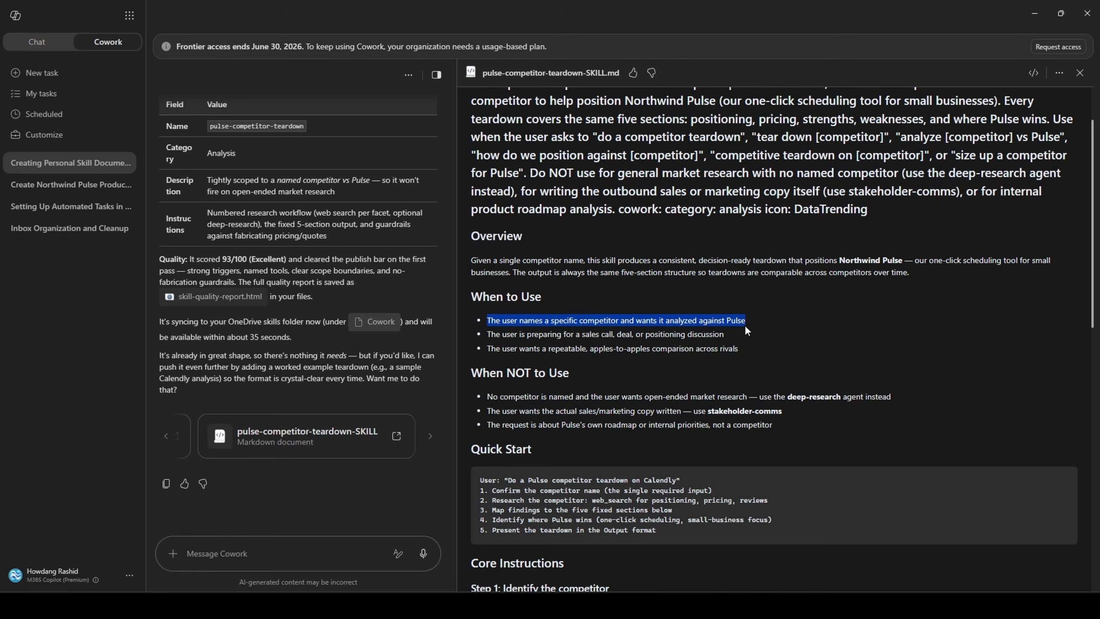
pyautogui.click(745, 325)
pyautogui.moveTo(554, 322); pyautogui.dragTo(751, 325)
pyautogui.click(751, 326)
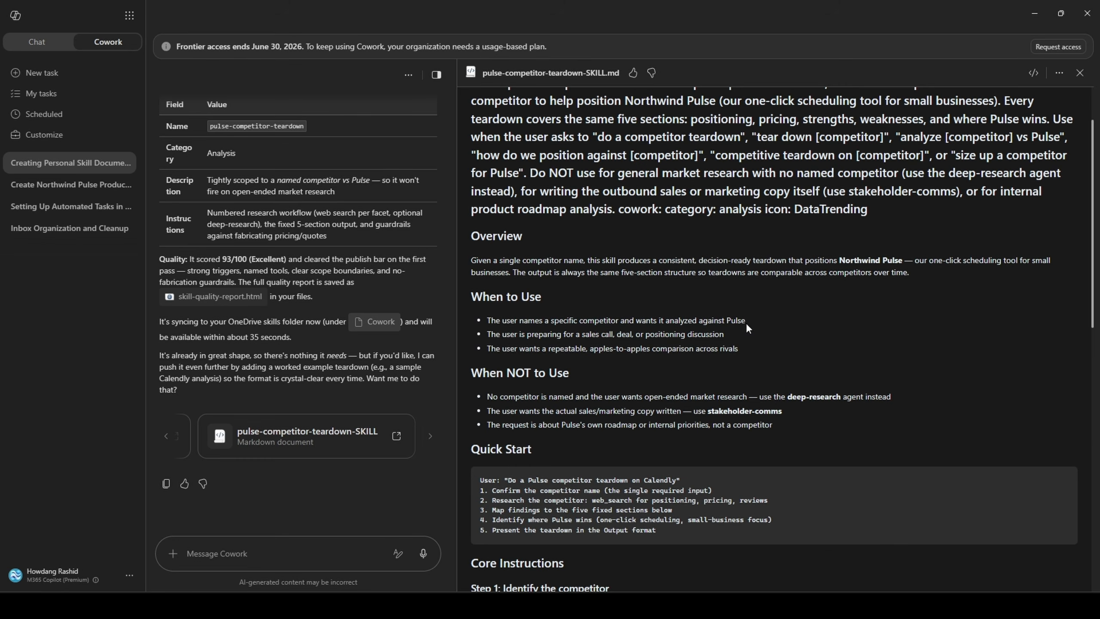
pyautogui.moveTo(564, 334); pyautogui.dragTo(722, 334)
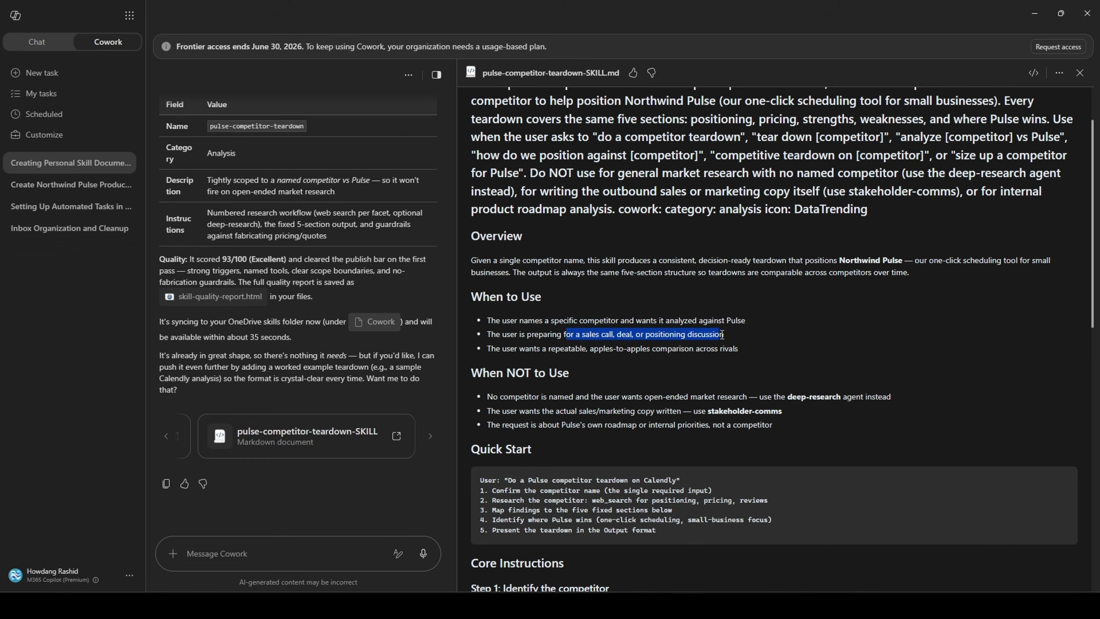
pyautogui.click(730, 334)
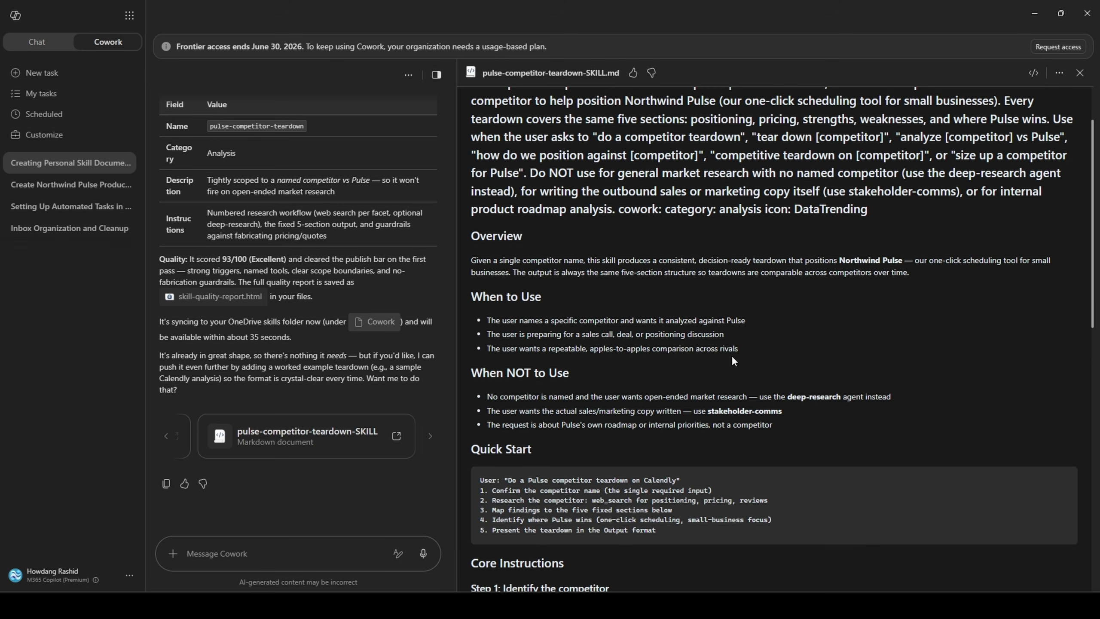
# - Close the skill file, start a new Cowork task and submit the prompt "Run a Pulse Competitor Teardown on Calendly."
pyautogui.click(1080, 73)
pyautogui.click(80, 82)
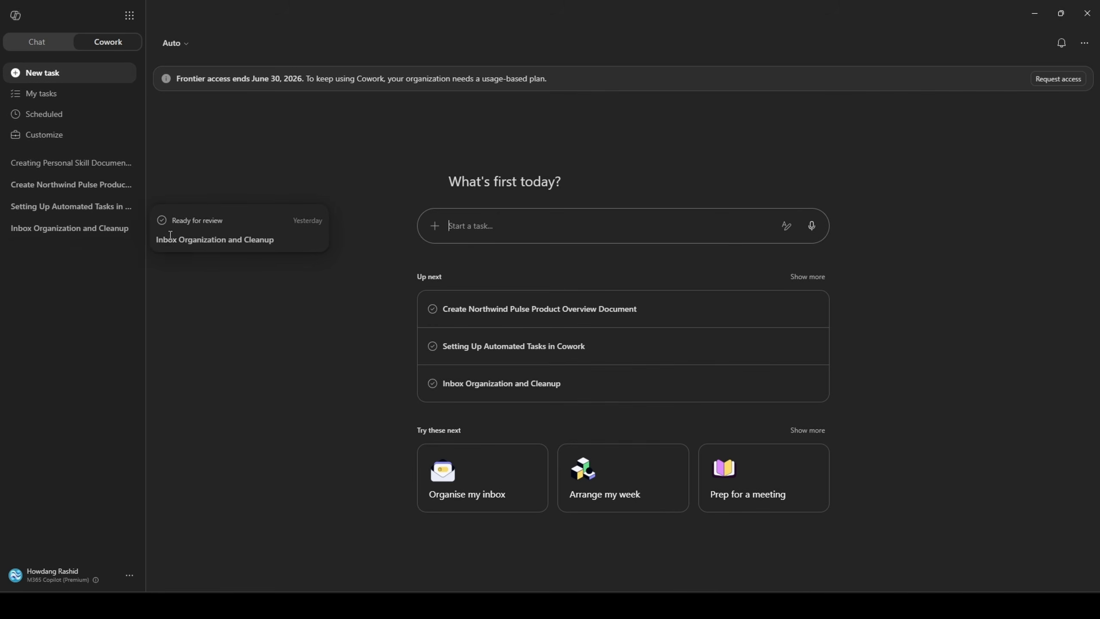
pyautogui.click(449, 230)
pyautogui.write('Run a Pulse Competitor Teardown on Calendly.')
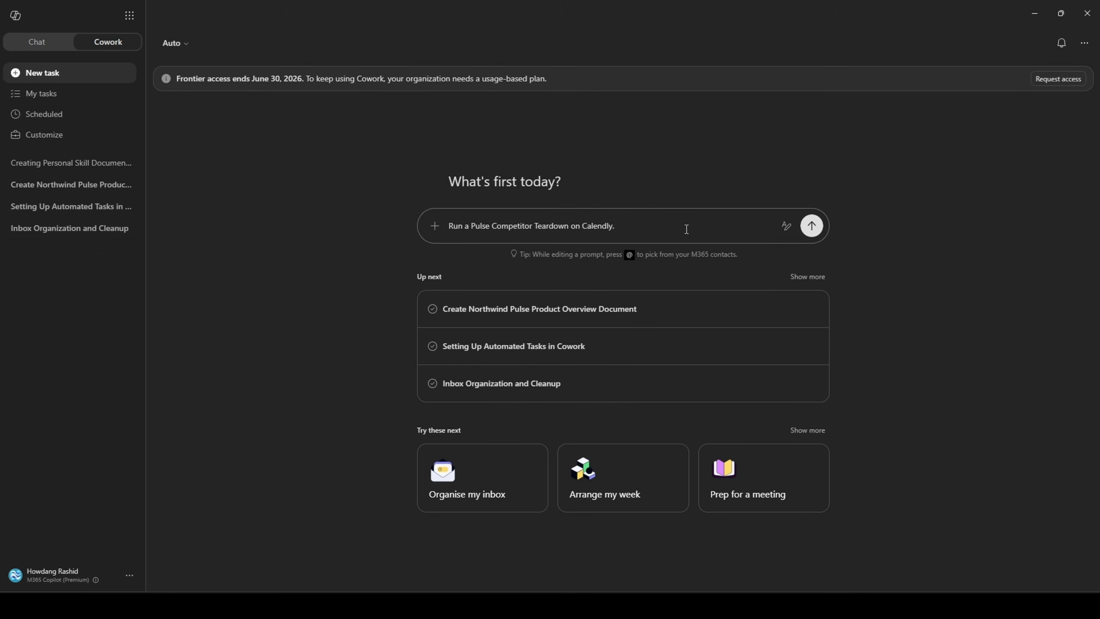
pyautogui.click(810, 226)
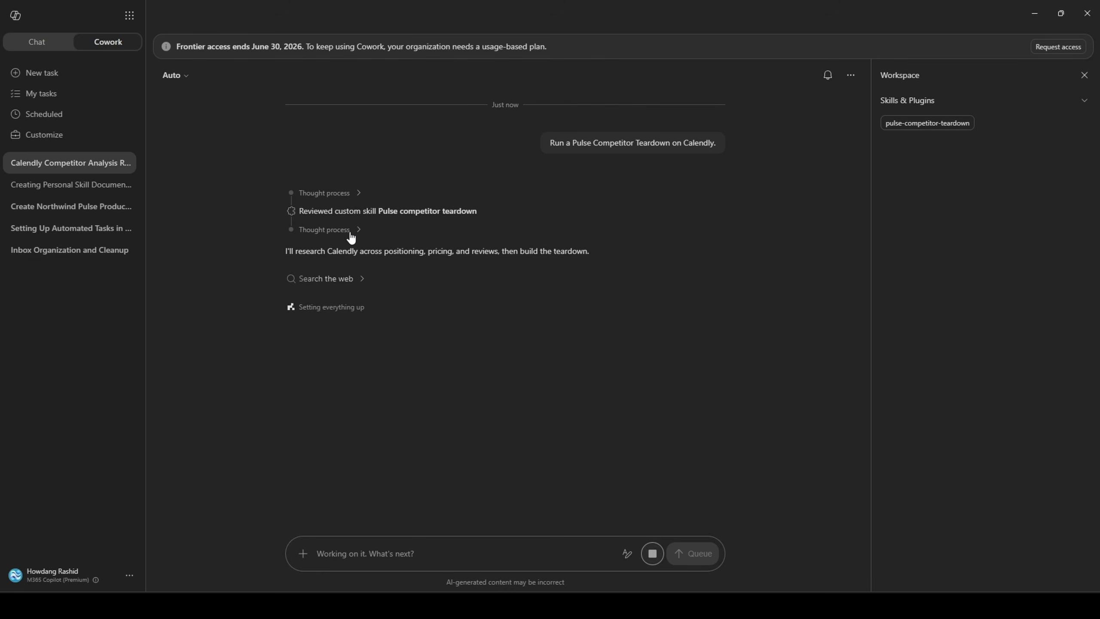
# - Inspect the teardown's web searches and thought process, and read the Calendly report's positioning, pricing, strengths, weaknesses and Where Pulse Wins sections
pyautogui.click(368, 281)
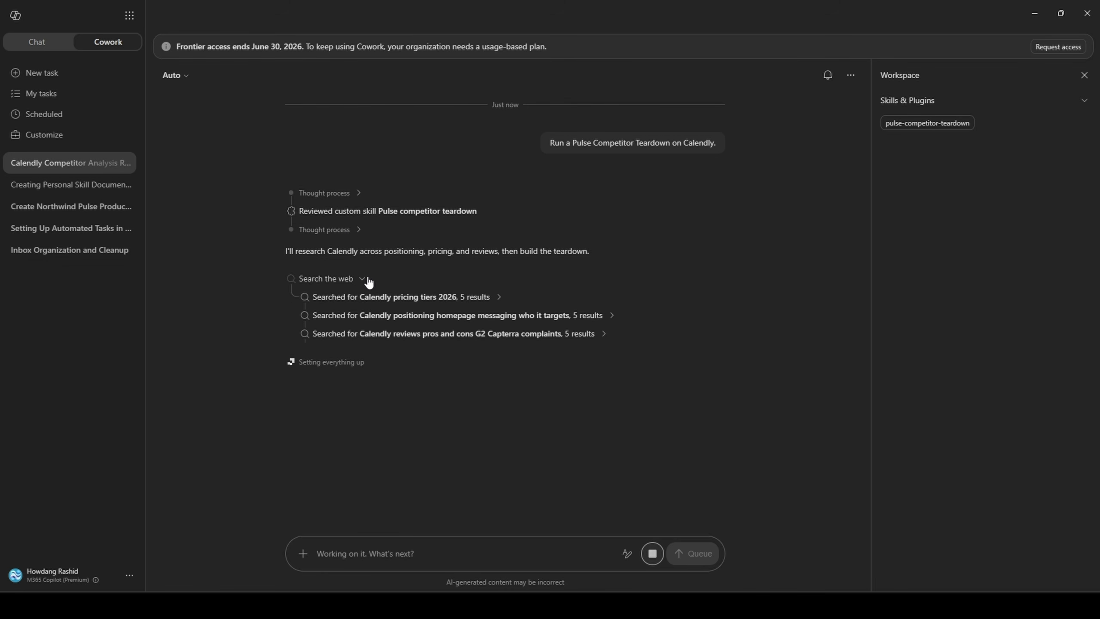
pyautogui.click(349, 235)
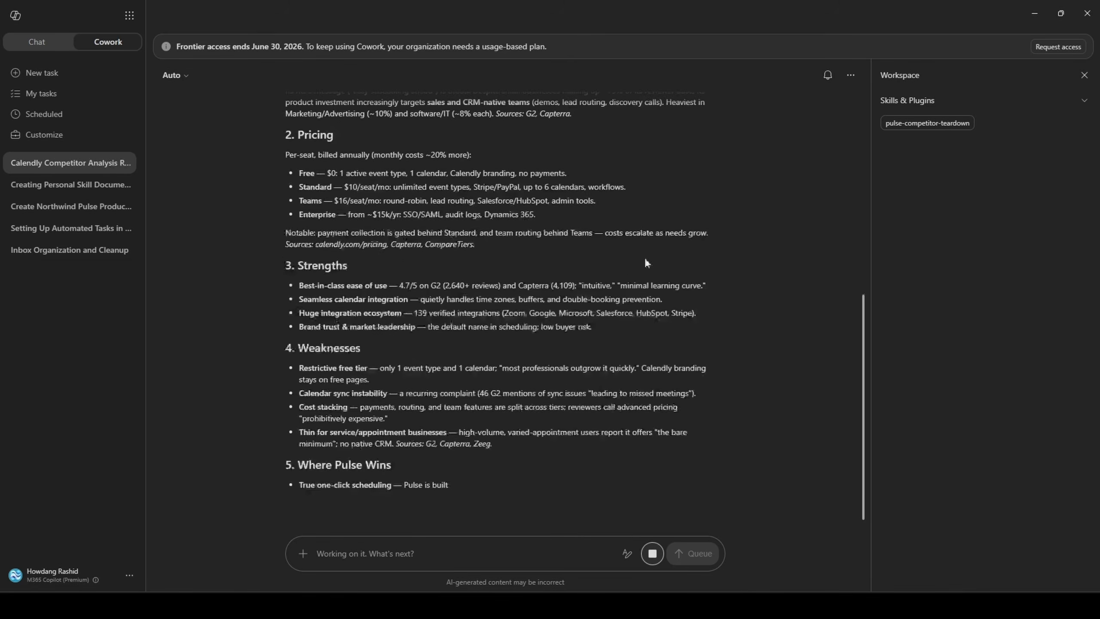
pyautogui.scroll(1, 485, 281)
pyautogui.scroll(3, 485, 281)
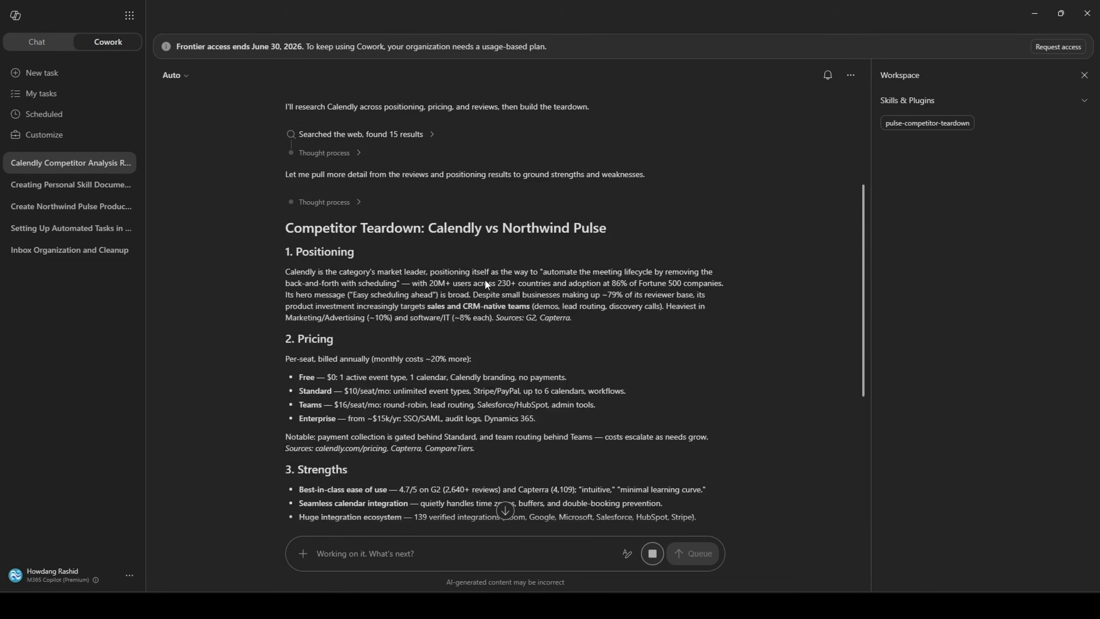
pyautogui.moveTo(281, 257); pyautogui.dragTo(531, 307)
pyautogui.click(530, 314)
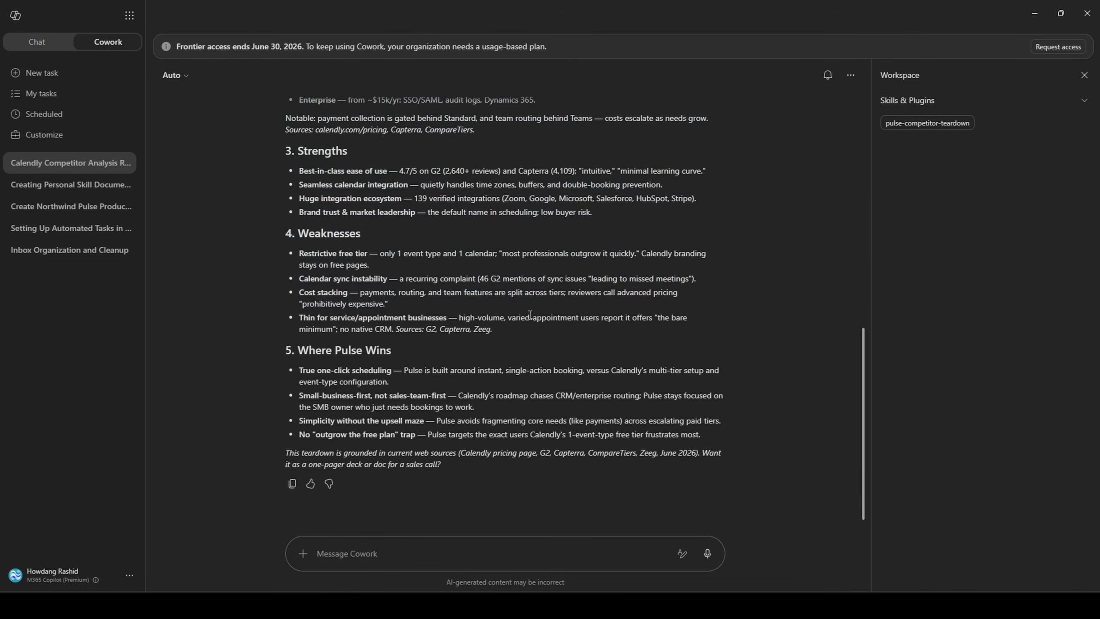
pyautogui.scroll(2, 335, 351)
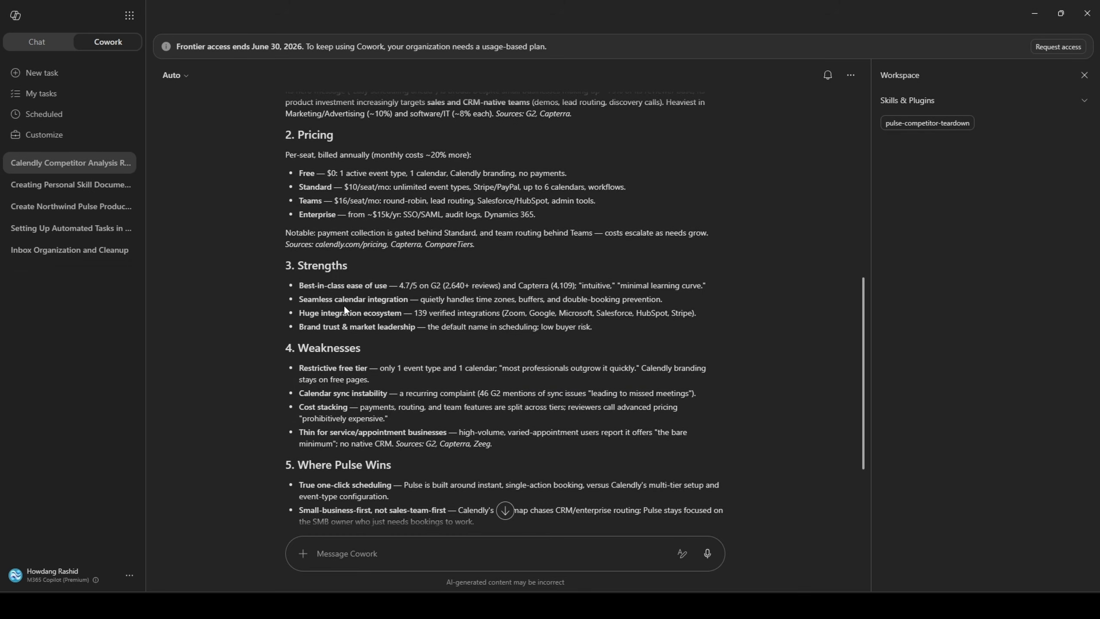